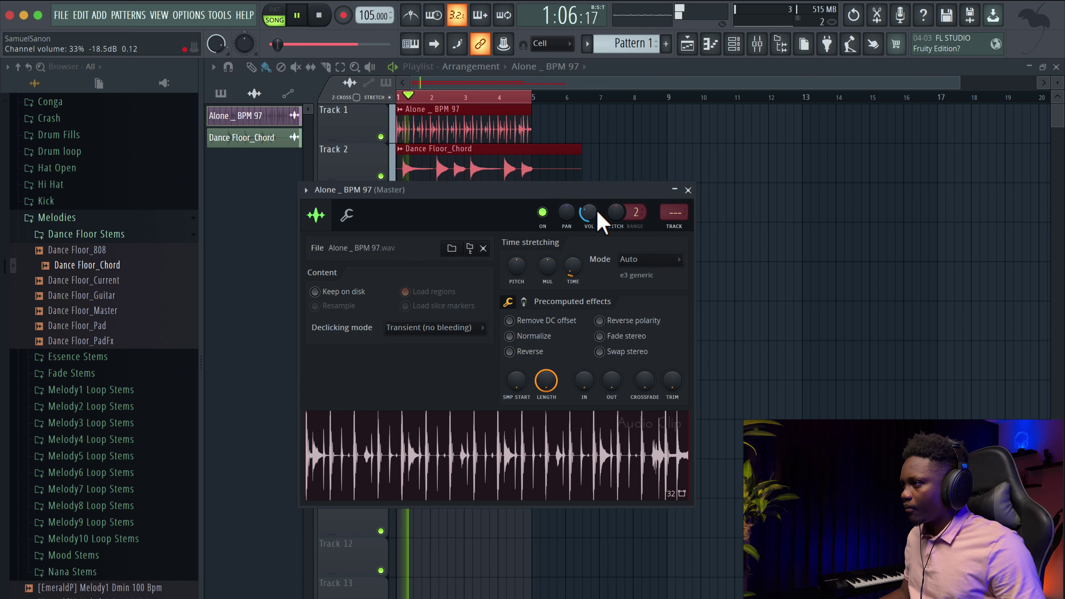
Stop playback and place the Dance Floor_Guitar stem on Track 3 and the Dance Floor_Pad stem on Track 4, both starting at bar 1
click(688, 190)
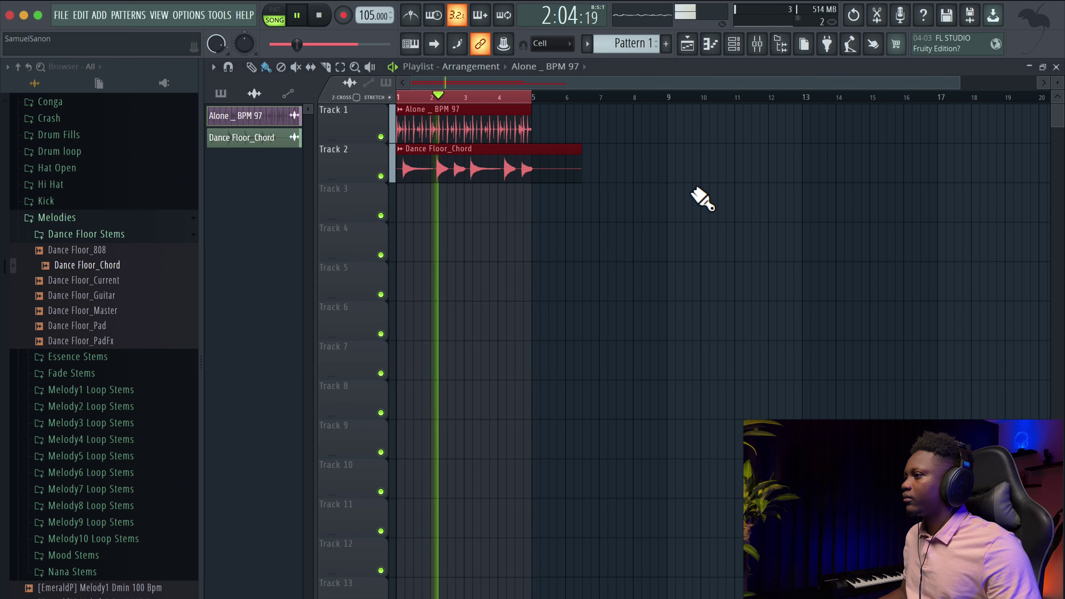
key(space)
drag(99, 299, 509, 209)
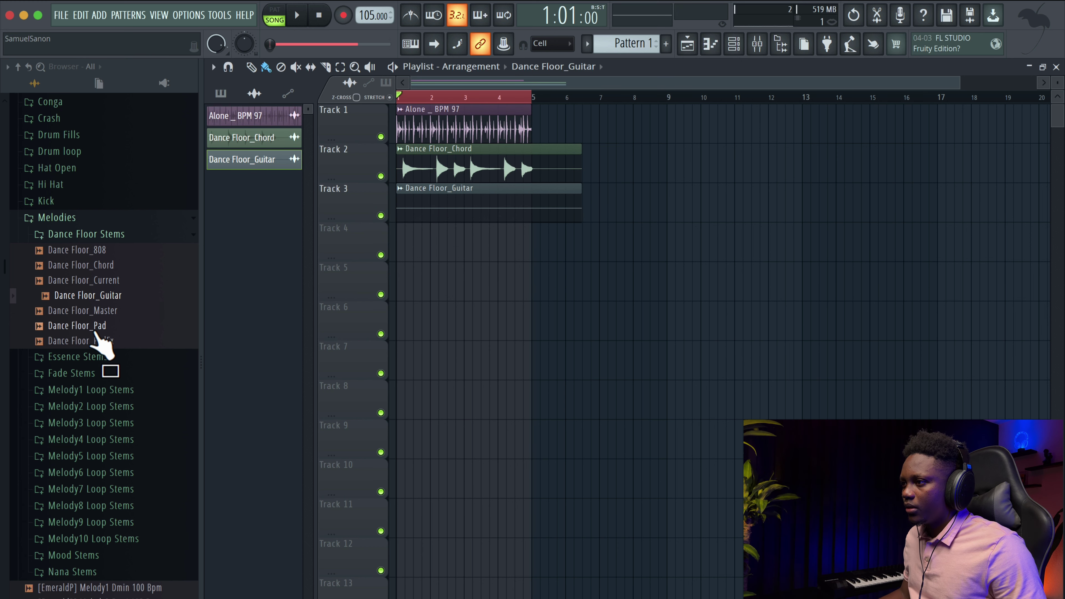
drag(96, 332, 461, 251)
scroll(483, 131, up, 2)
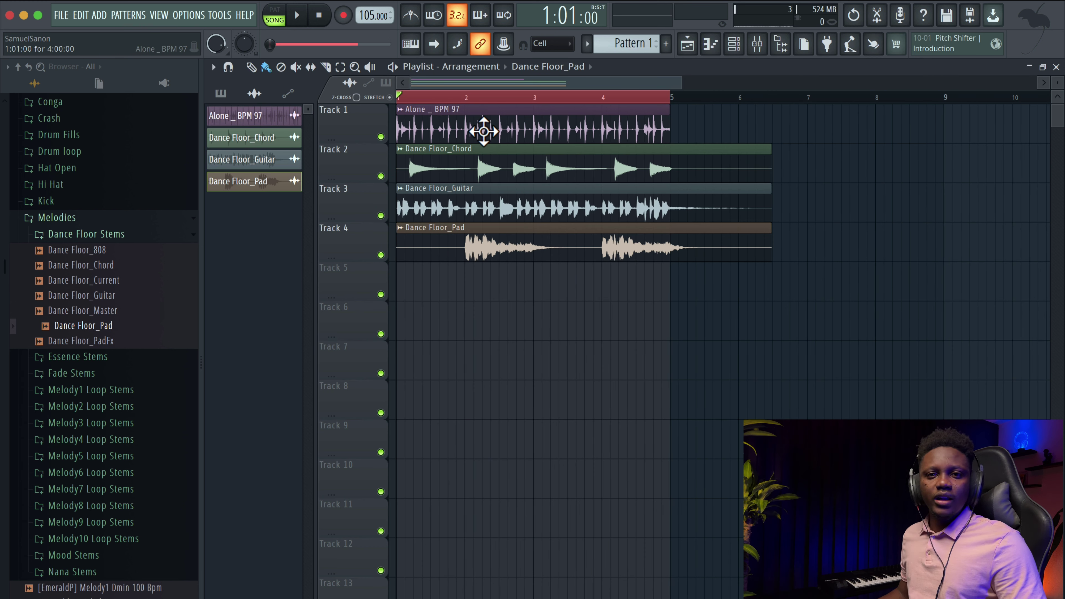
Add an Arcade channel and record a part from its My Love My Love kit over the playing arrangement
click(97, 16)
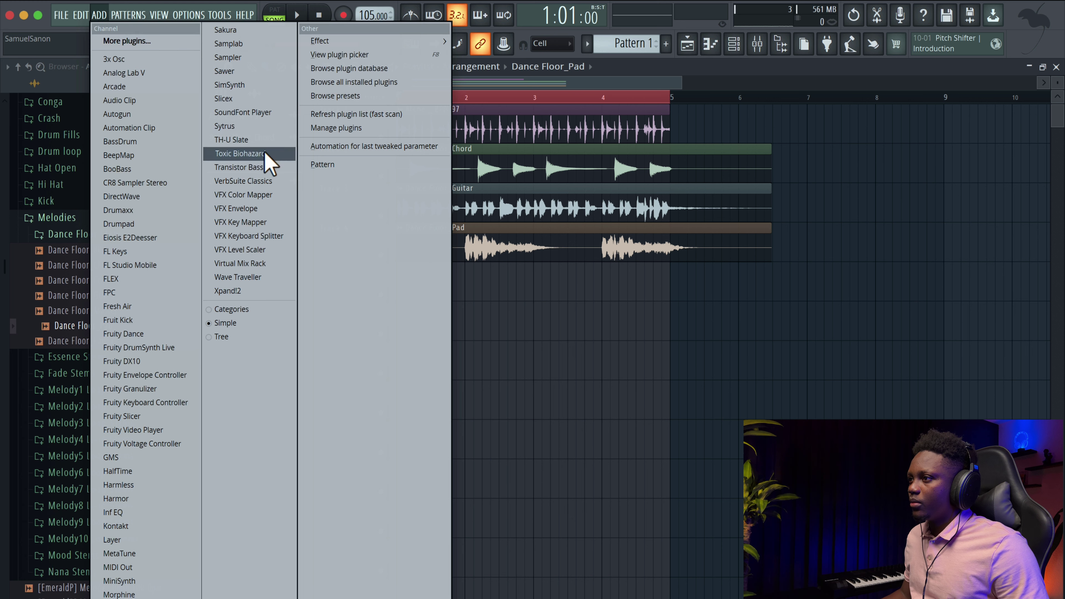
click(137, 89)
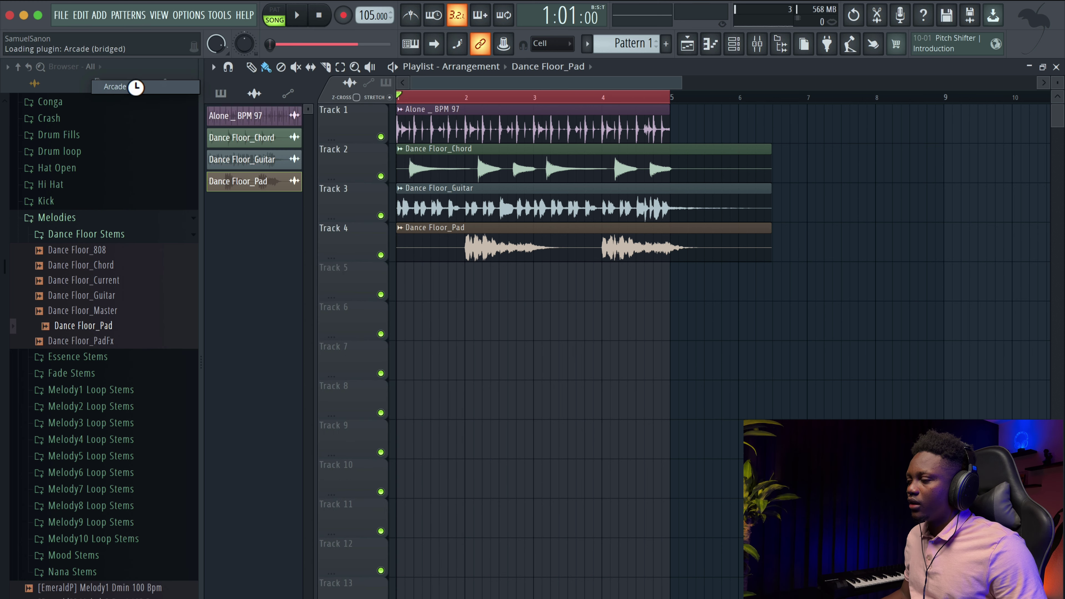
key(space)
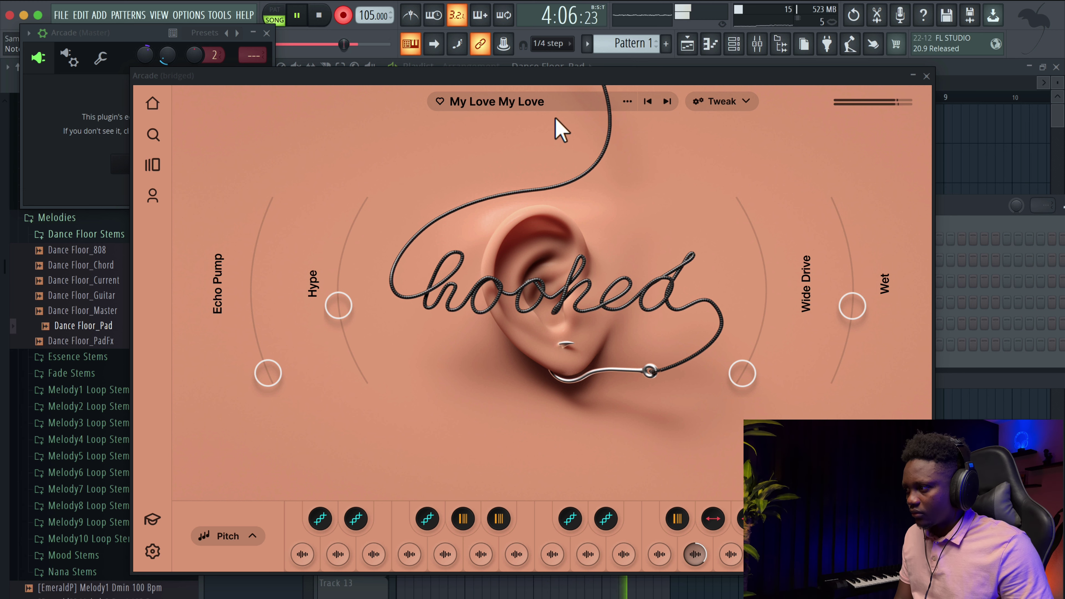
key(space)
click(912, 76)
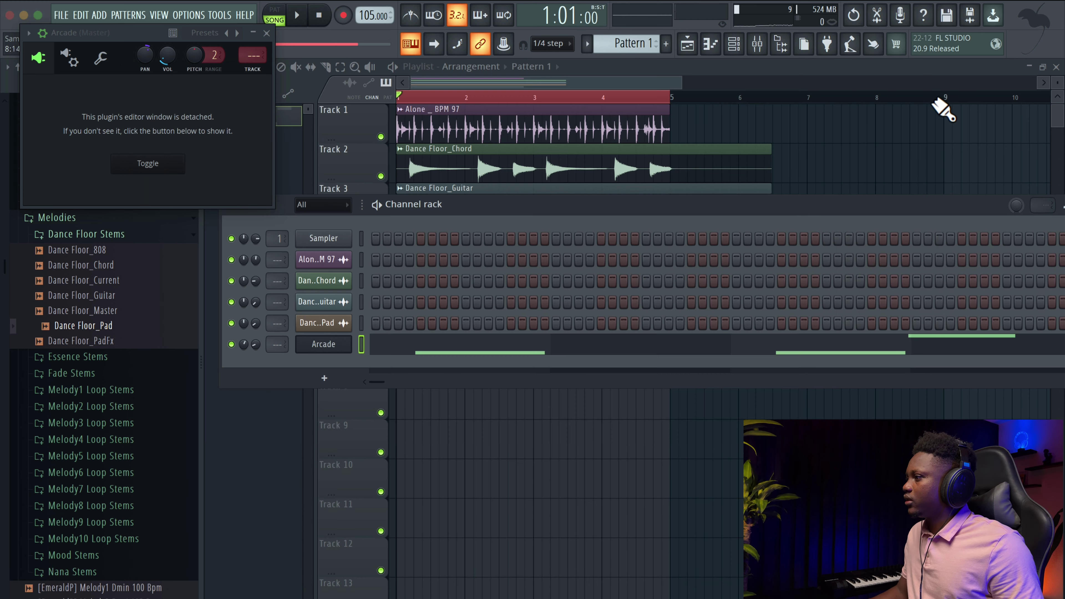
Open the Arcade notes in the piano roll and lower the last note to F5
click(924, 350)
scroll(768, 338, up, 5)
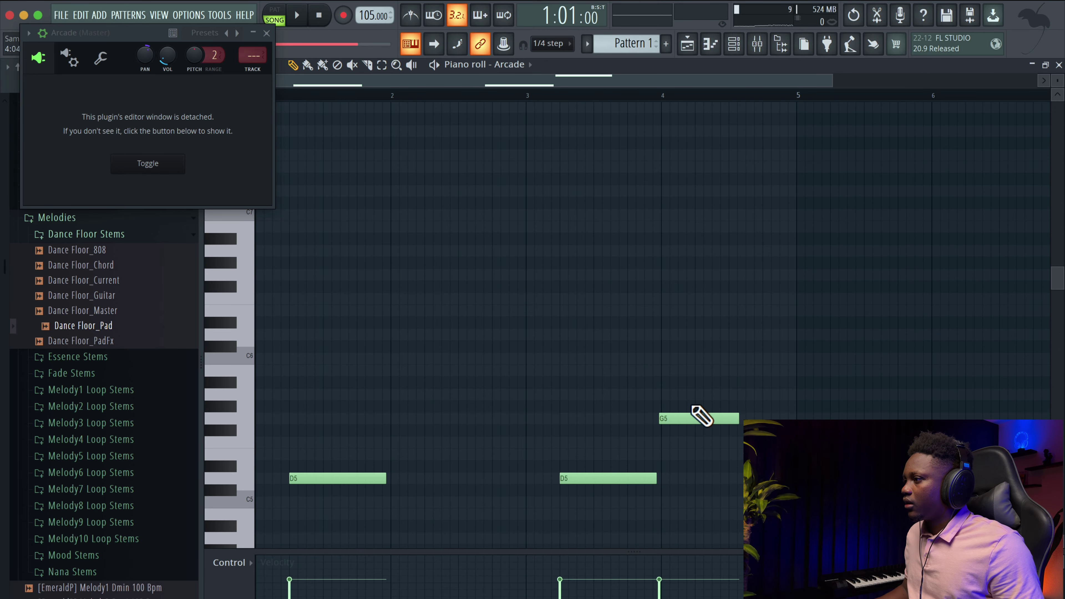
drag(688, 424, 689, 447)
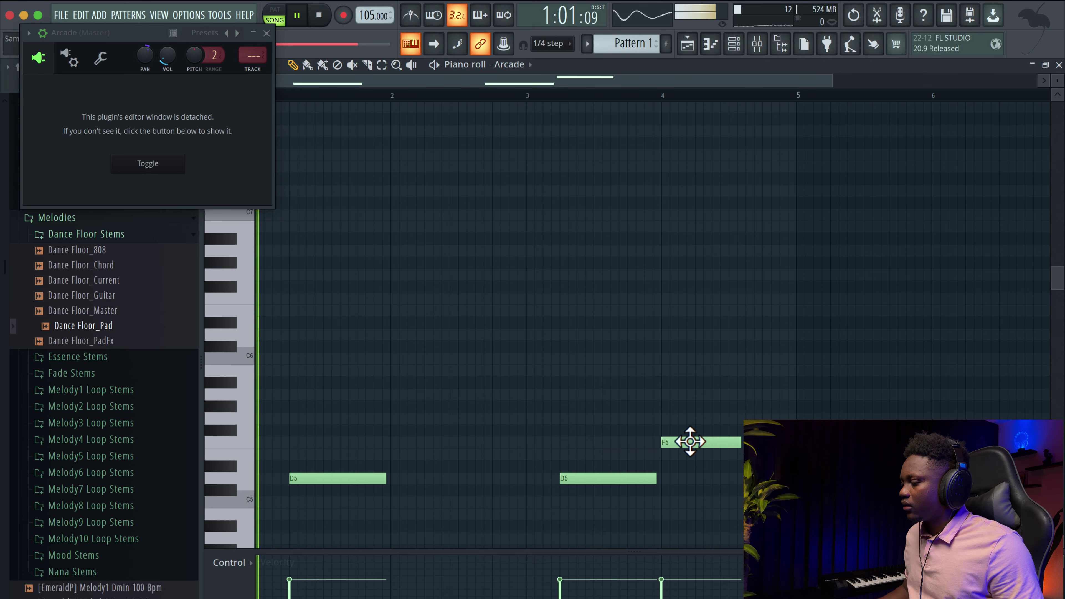
Move the last Arcade note to start at 4:13:00 with a length of 0:08:00, checking it against the playing arrangement
scroll(622, 359, down, 4)
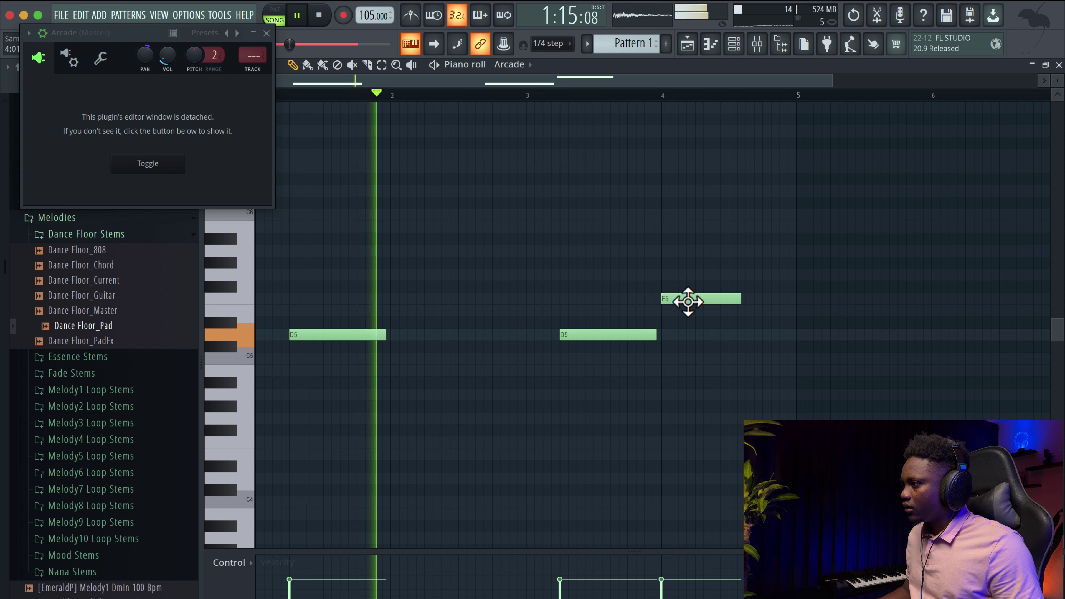
drag(688, 301, 792, 307)
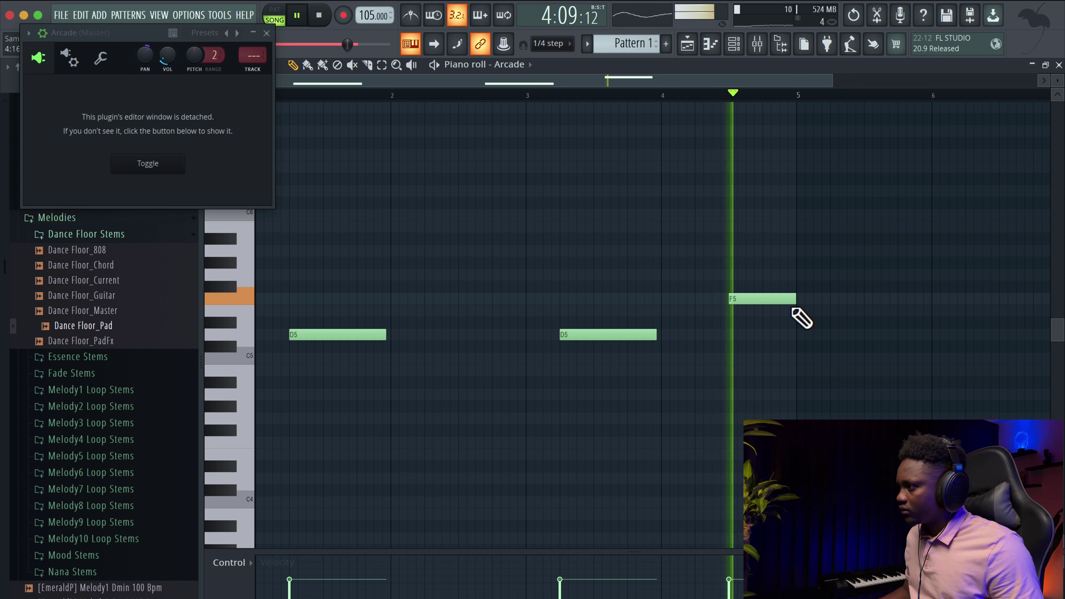
drag(760, 299, 786, 299)
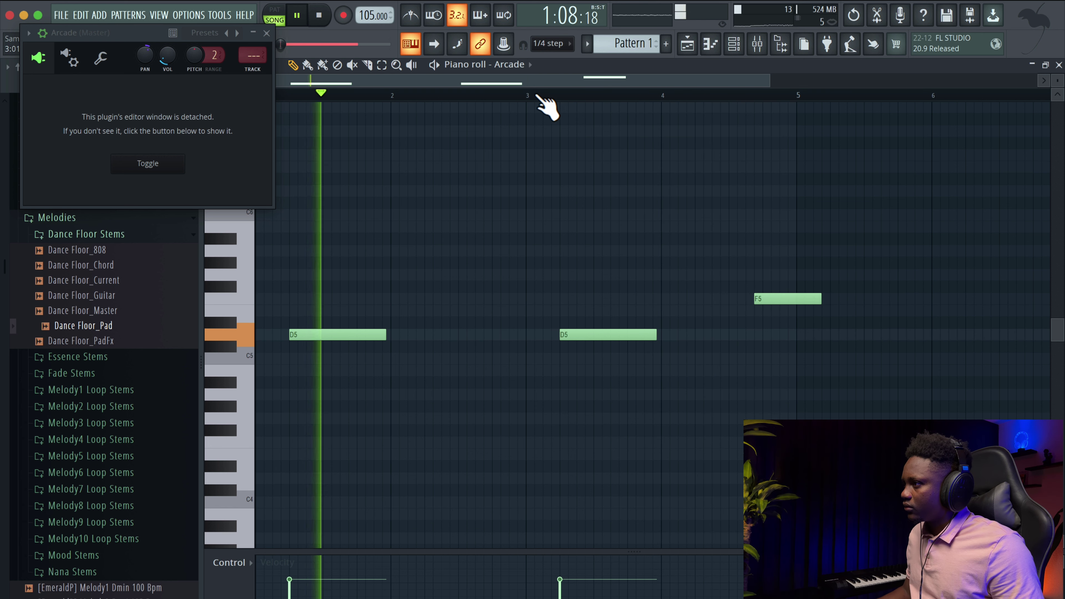
click(267, 33)
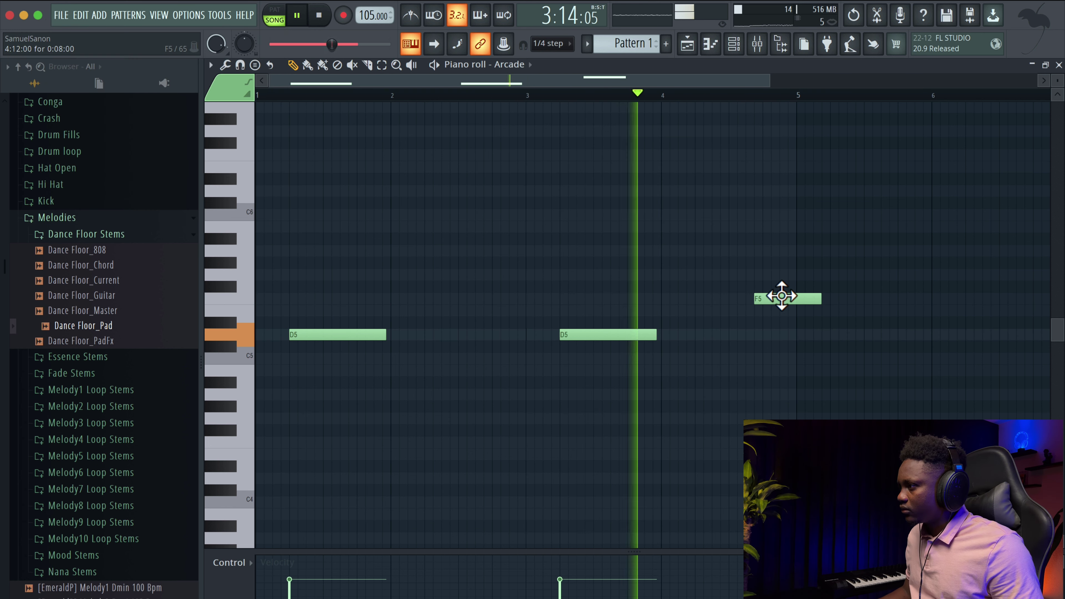
drag(782, 296, 785, 302)
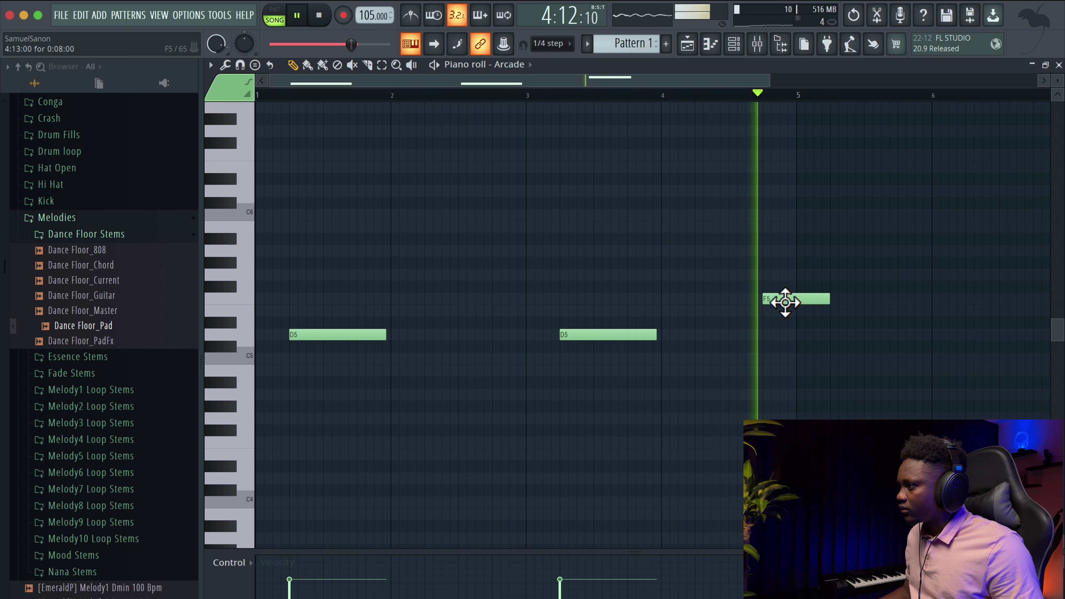
key(space)
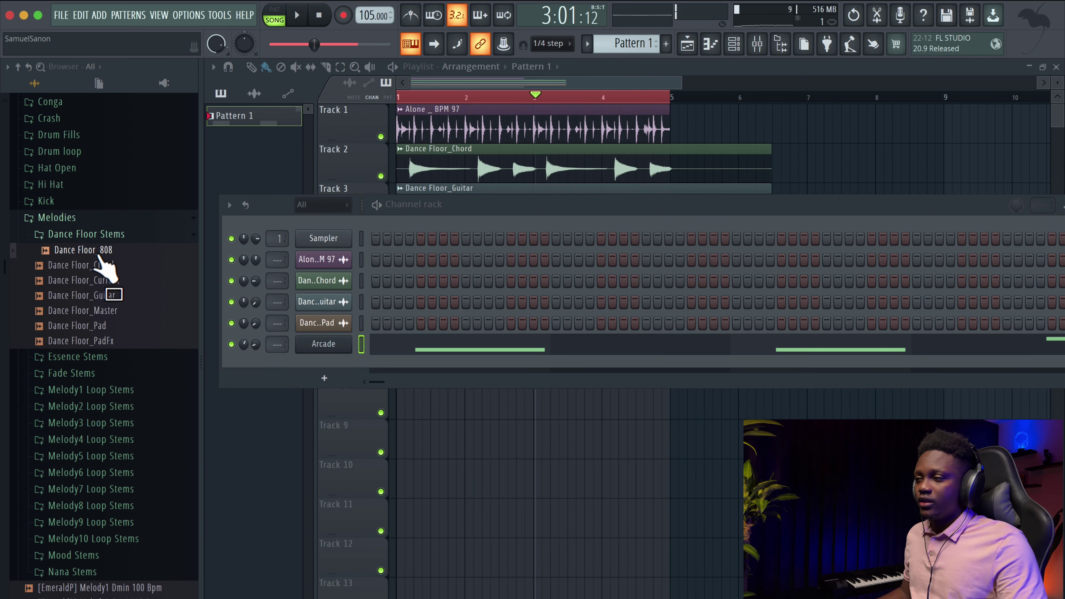
Place the Dance Floor_808 stem on Track 6 at bar 1 and play the arrangement from the start
drag(106, 271, 425, 317)
key(F6)
key(space)
key(space)
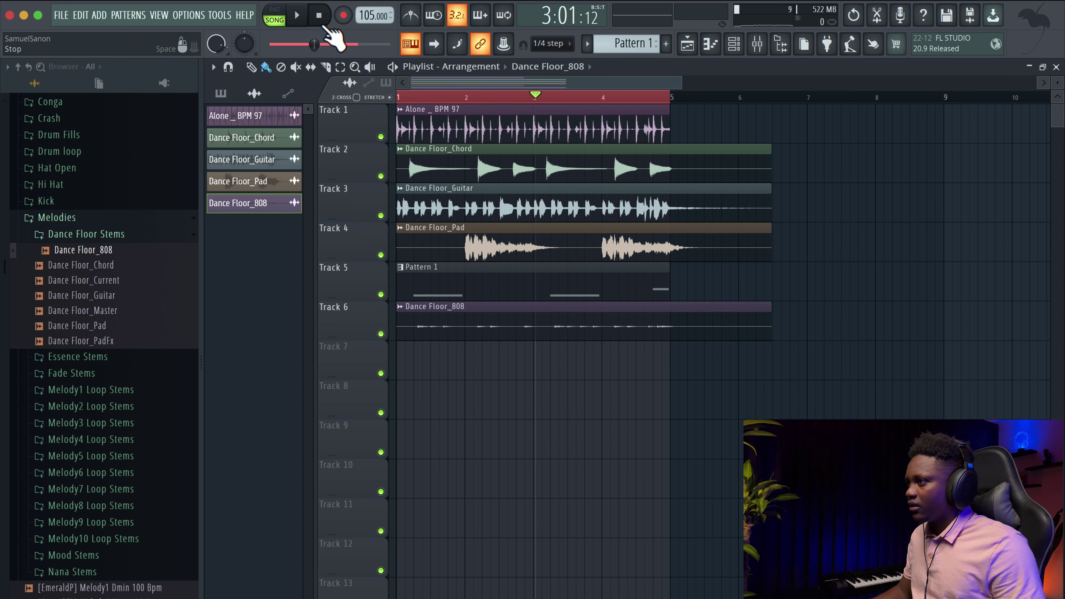
click(319, 15)
key(space)
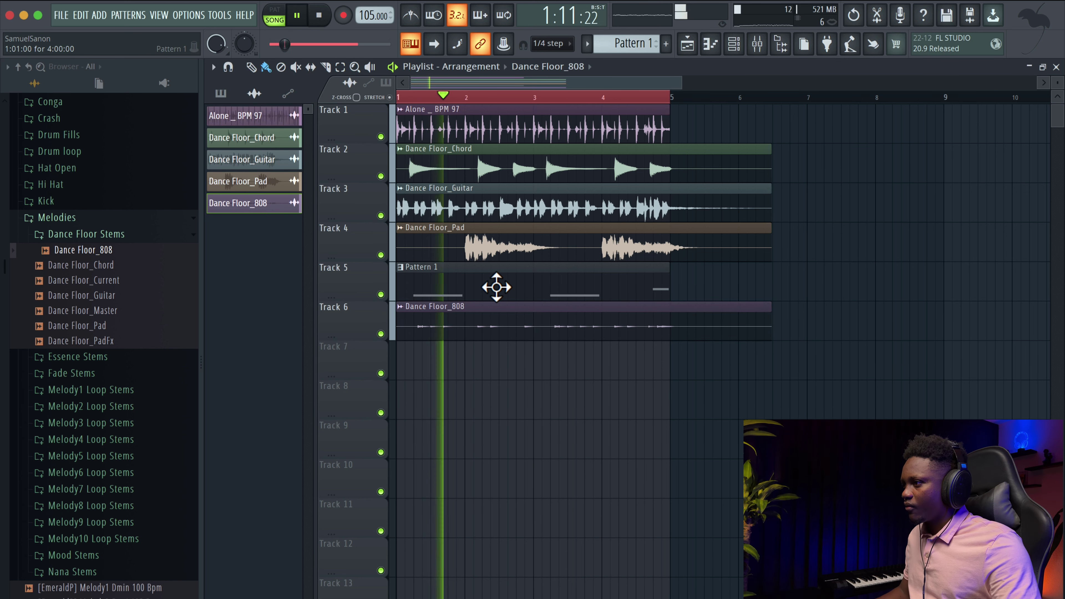
Normalize the Dance Floor_808 sample, reduce its channel volume and turn off the typing-keyboard piano
double_click(488, 321)
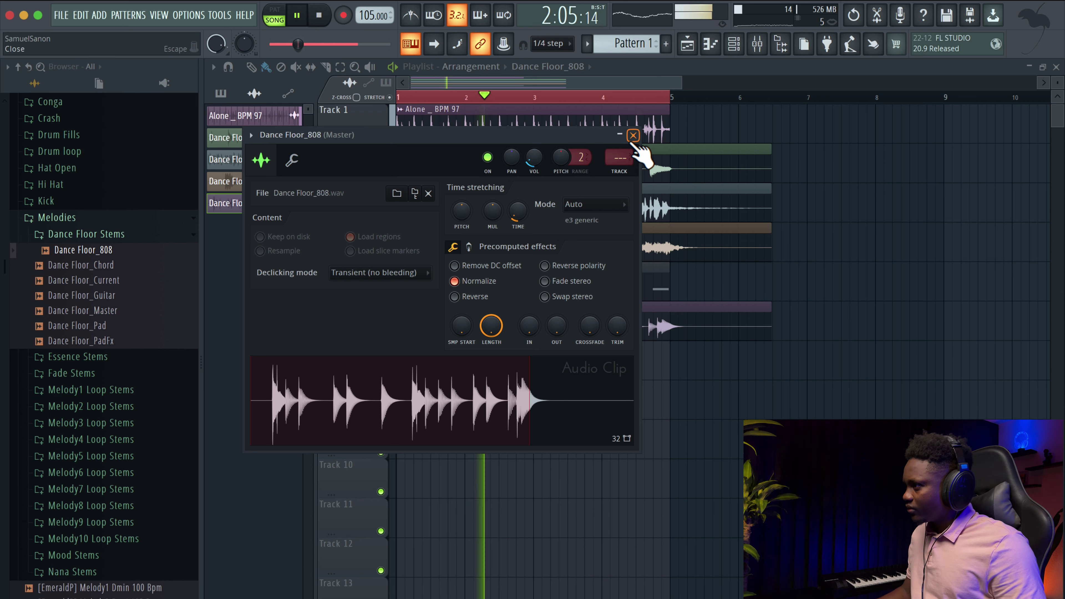
click(411, 43)
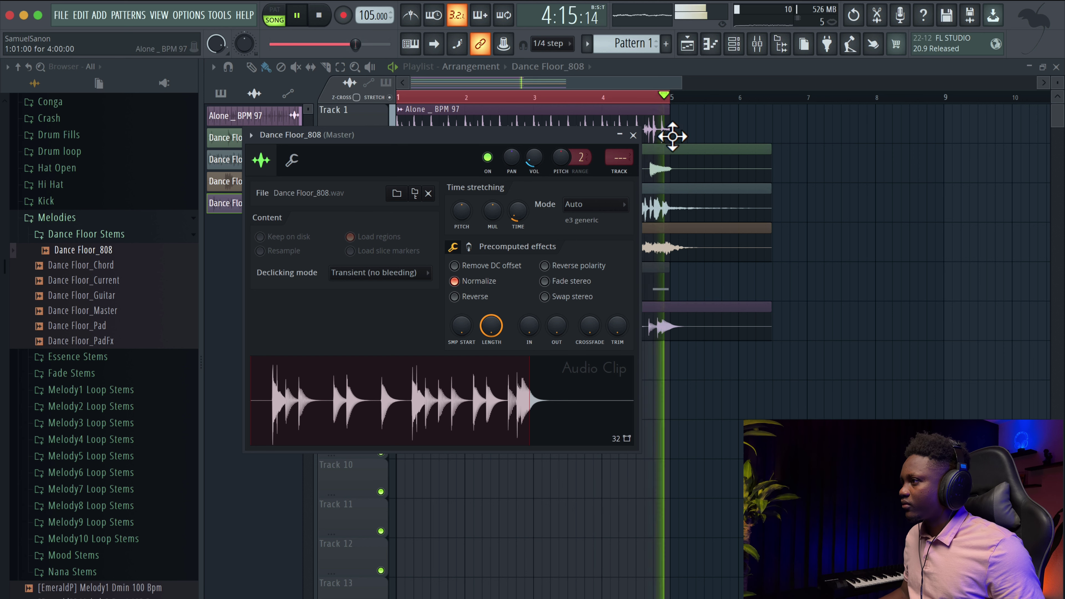
Slice the Chord, Guitar, Pad and 808 clips at bar 5 and delete the pieces after the cut
click(326, 66)
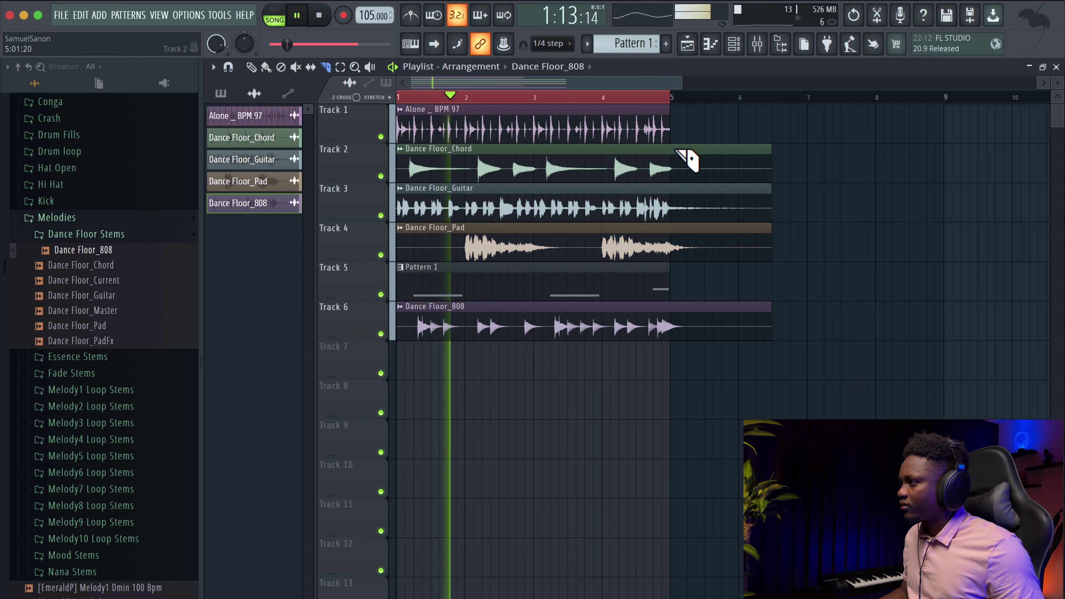
drag(672, 156, 672, 335)
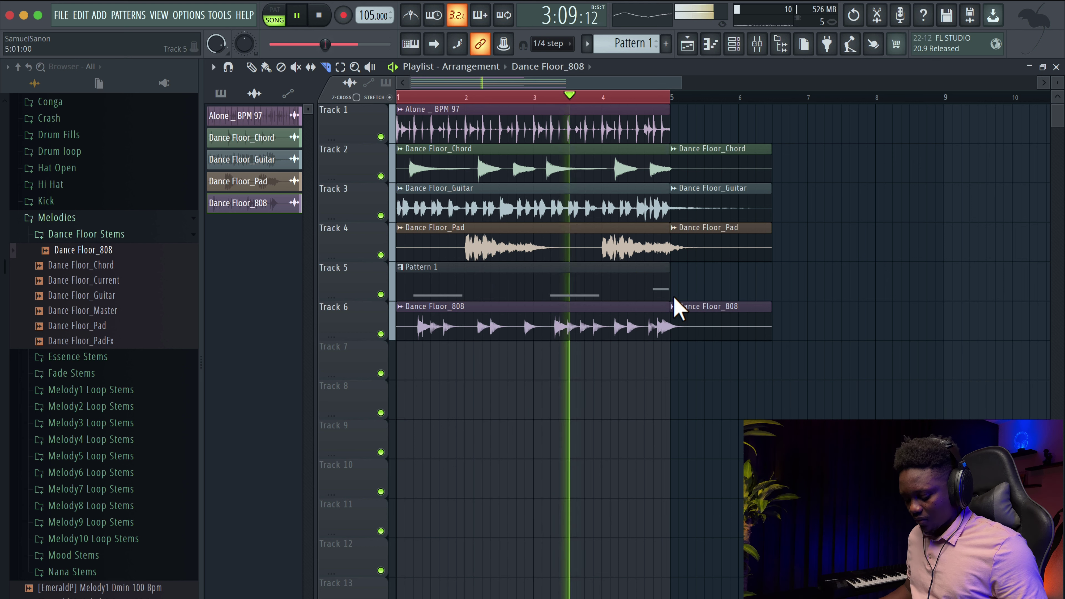
right_click(721, 327)
right_click(721, 243)
right_click(721, 199)
right_click(715, 161)
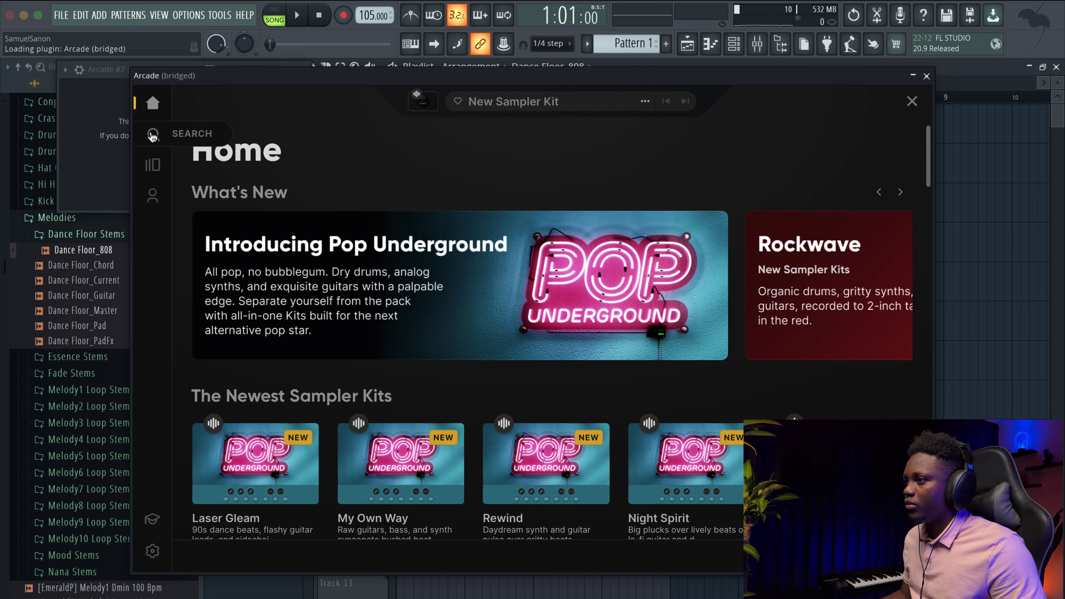
Search Arcade's sampler kits for saxophone and start recording the second Arcade channel over the playing arrangement
click(175, 135)
click(464, 154)
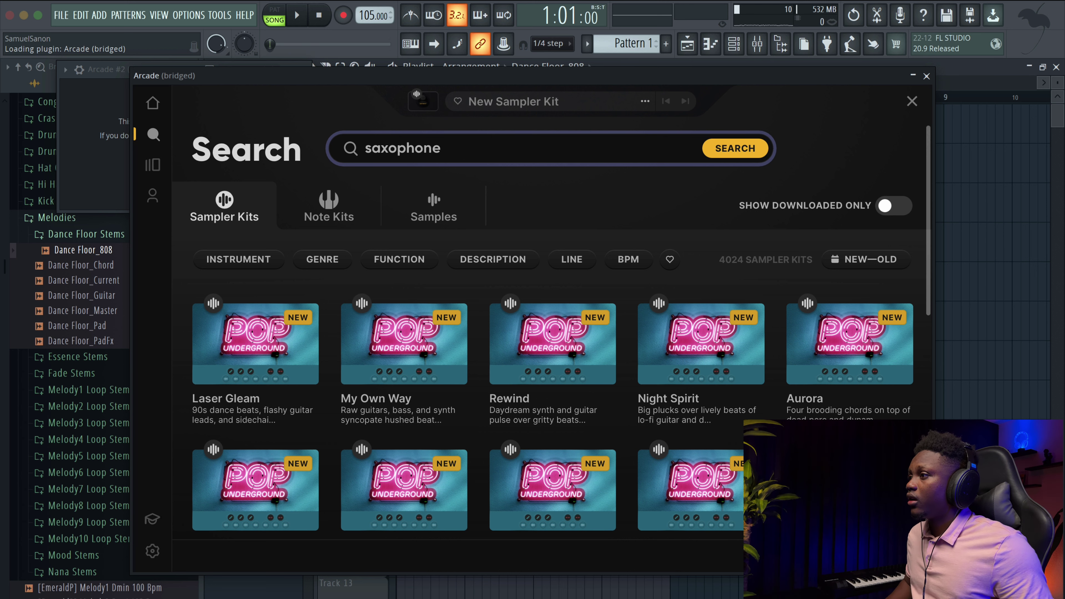
key(Return)
key(space)
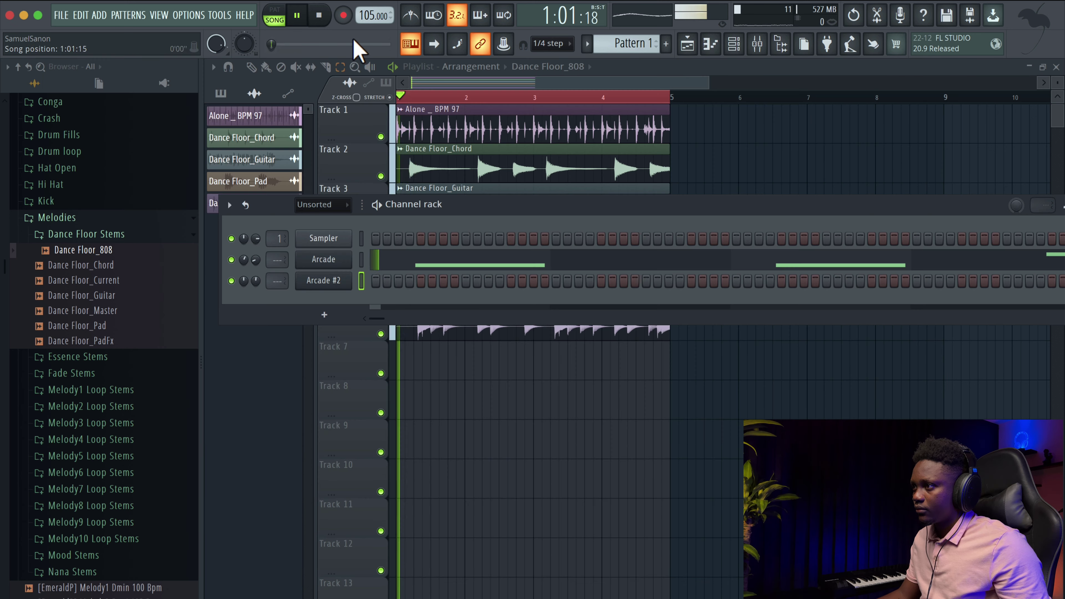
click(344, 19)
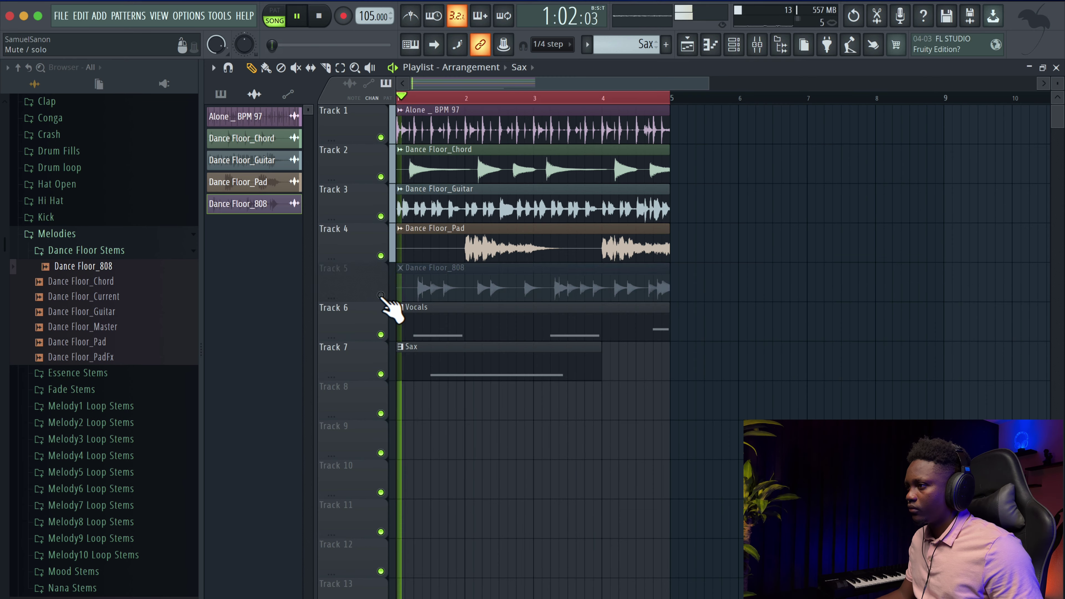
Unmute the 808 on Track 5 and compare the mix with the Vocals on Track 6 muted and unmuted
click(380, 295)
click(381, 334)
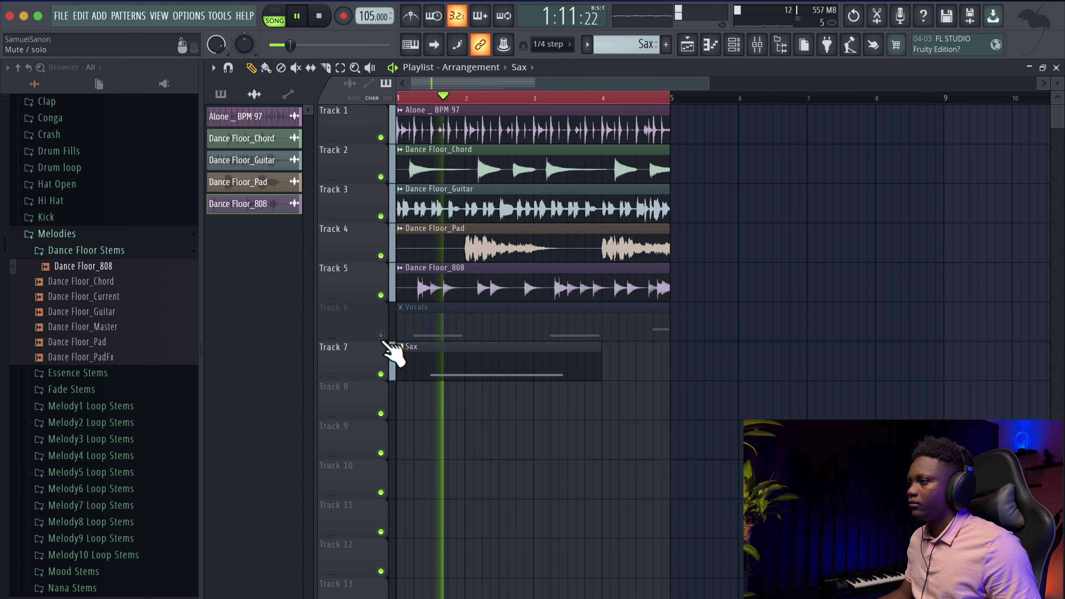
ctrl+click(381, 334)
ctrl+click(381, 334)
Duplicate the clips on Tracks 1 to 7 to extend the arrangement through bars 5 to 12
drag(643, 419, 419, 109)
key(ctrl+b)
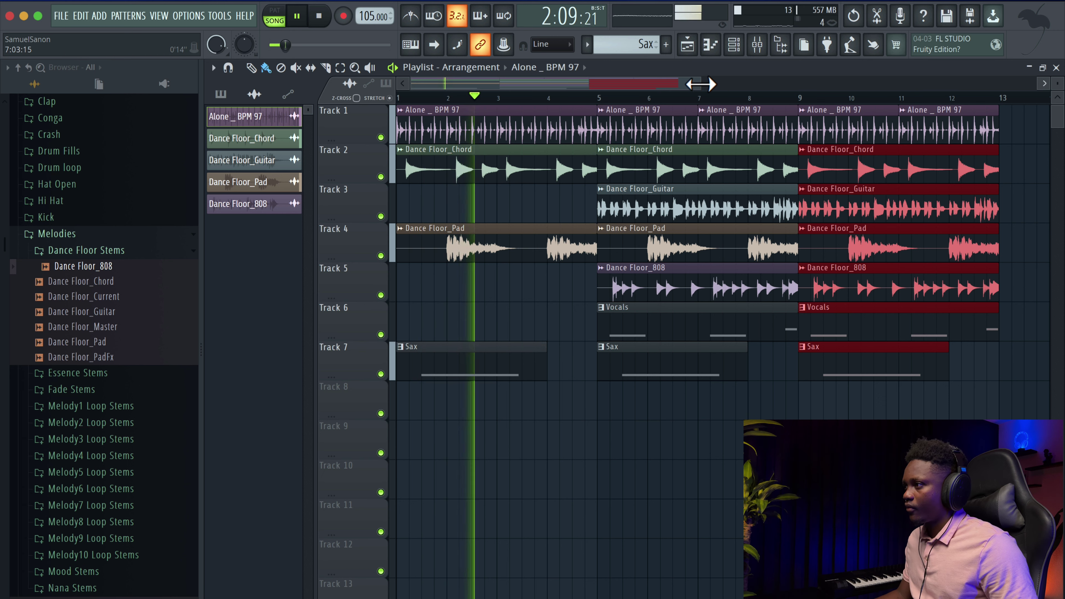
Delete the Sax clips at bars 5 and 9 and set the Dance Floor_808 channel volume to 37%
drag(700, 84, 792, 84)
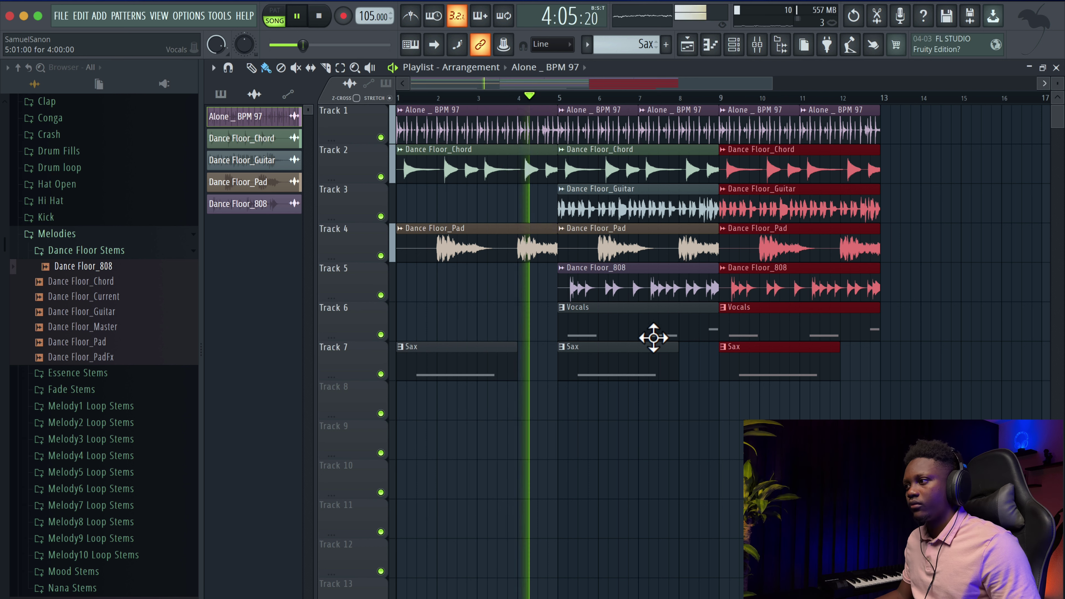
right_click(645, 363)
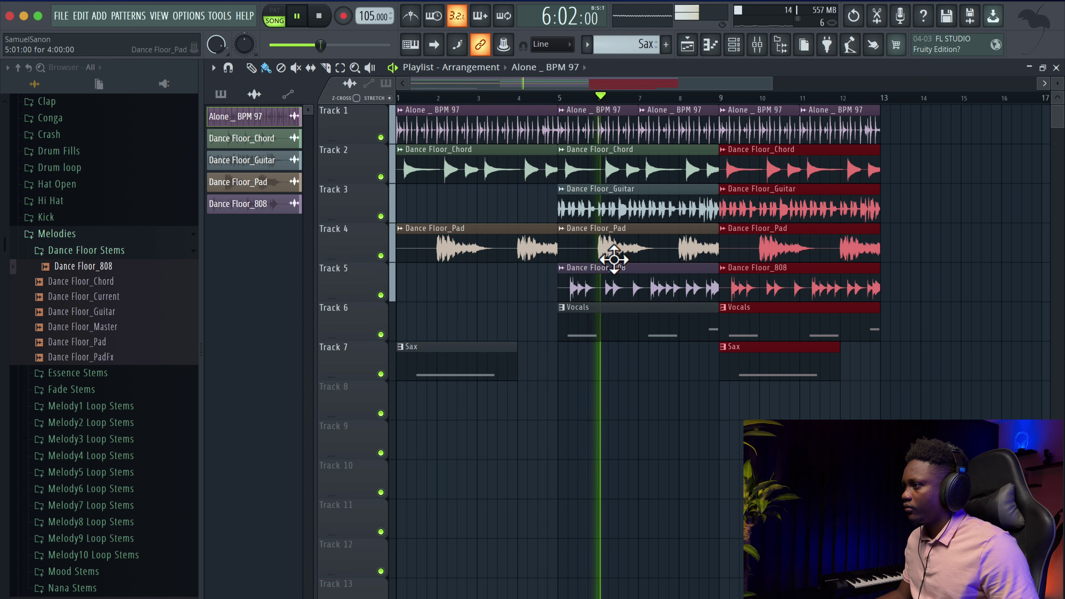
double_click(608, 287)
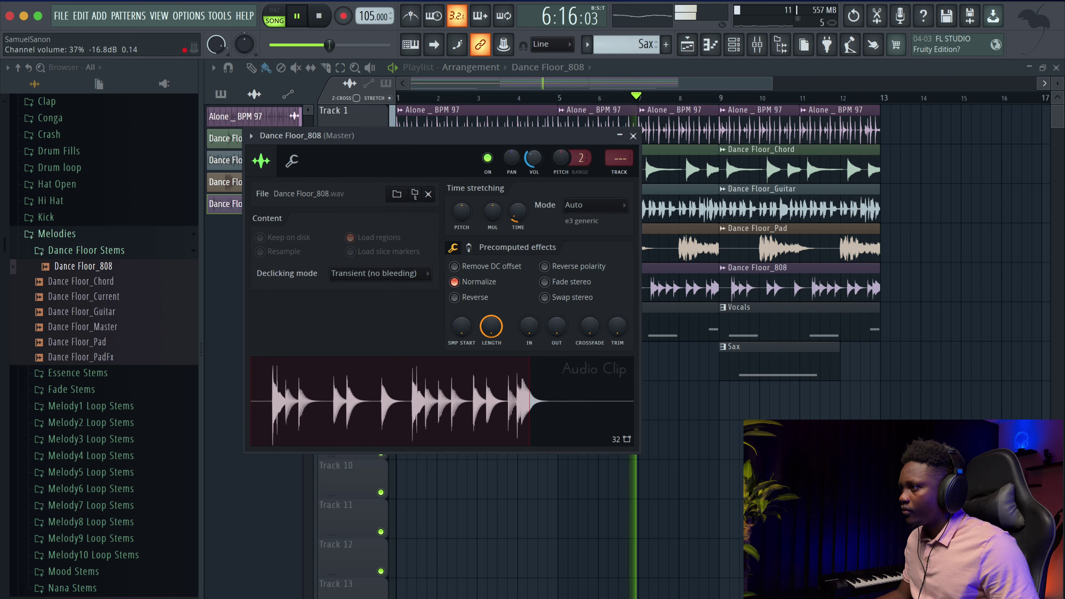
click(634, 136)
right_click(782, 368)
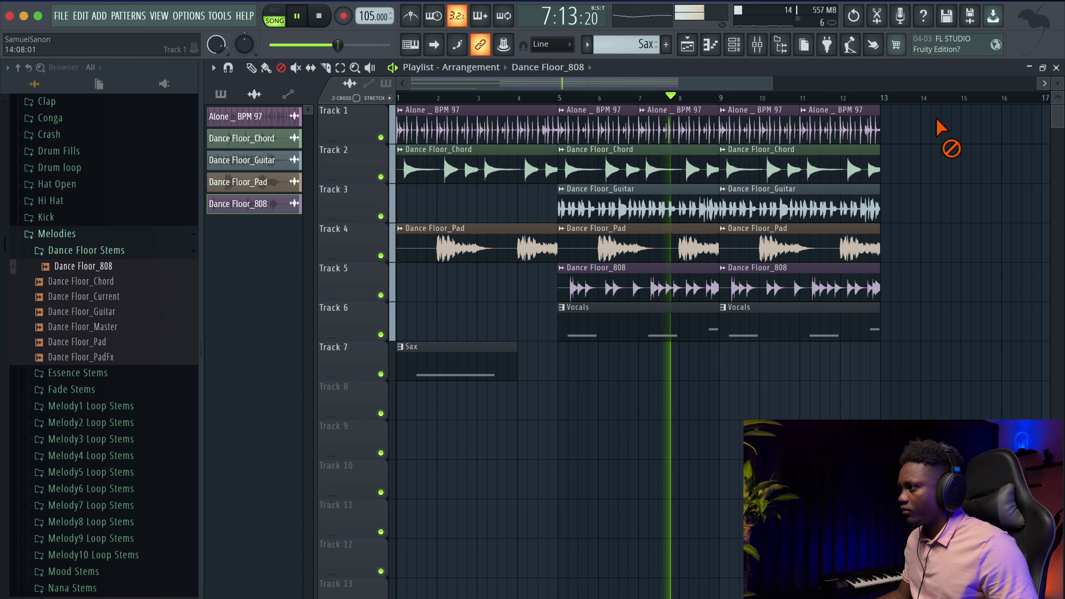
Enlarge the playlist tracks, listen through the arrangement up to bar 12 and stop playback
drag(771, 84, 716, 108)
mouse_move(1057, 84)
mouse_down()
mouse_move(1056, 63)
mouse_move(1057, 76)
mouse_up()
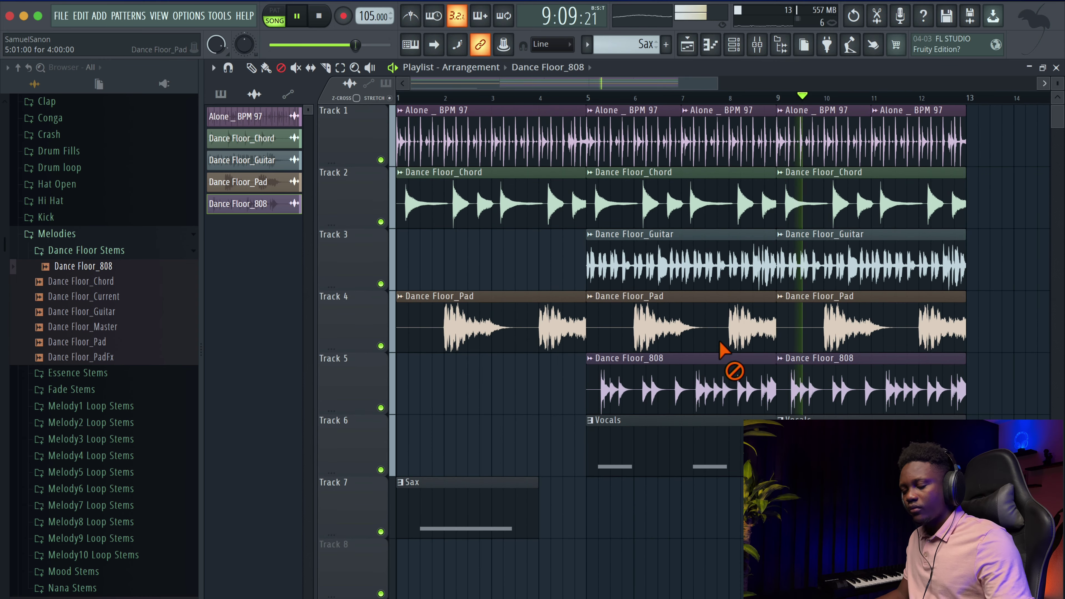
scroll(721, 350, down, 1)
scroll(740, 369, up, 1)
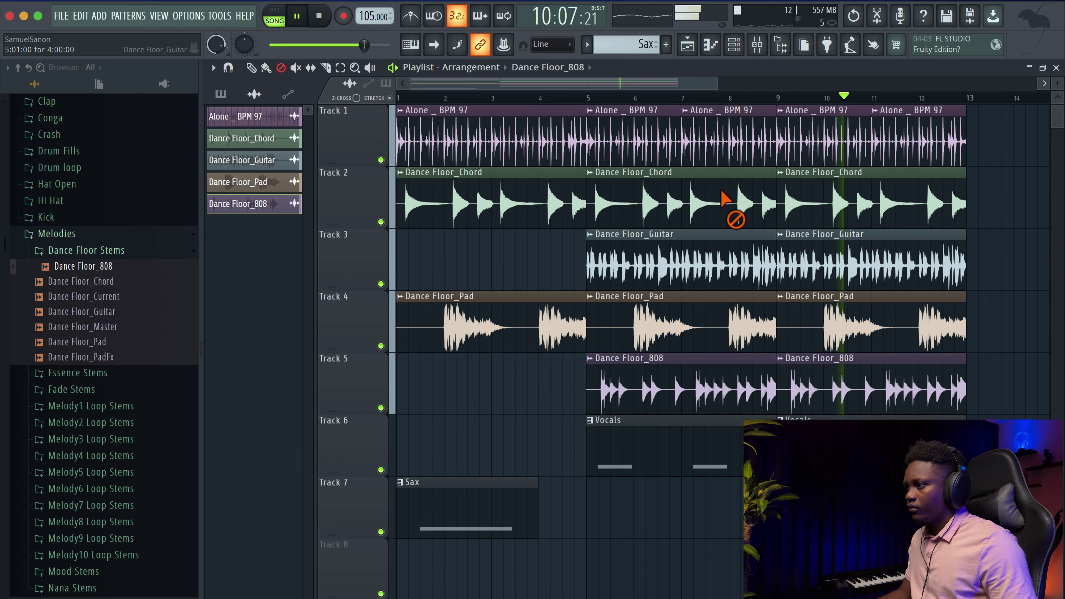
drag(714, 83, 746, 84)
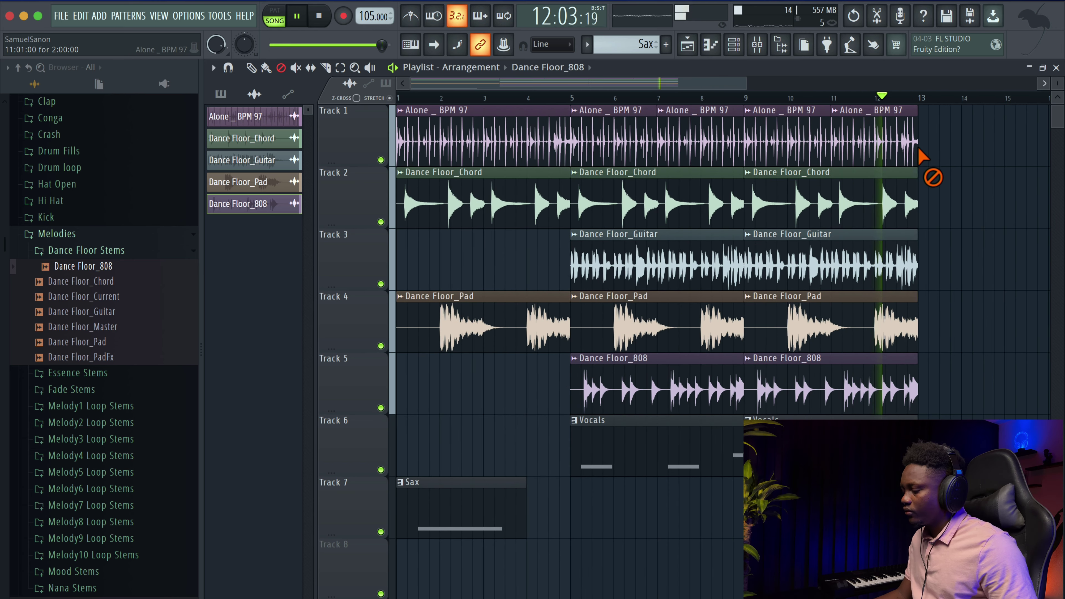
key(space)
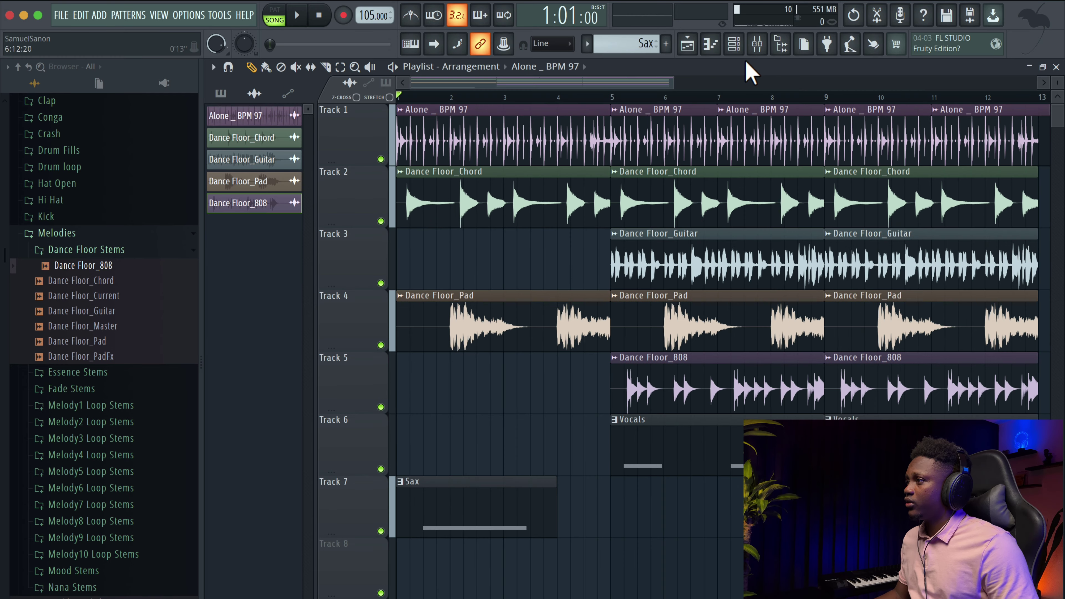
Show all channels in the channel rack and delete the unused Sampler channel
click(757, 46)
click(781, 42)
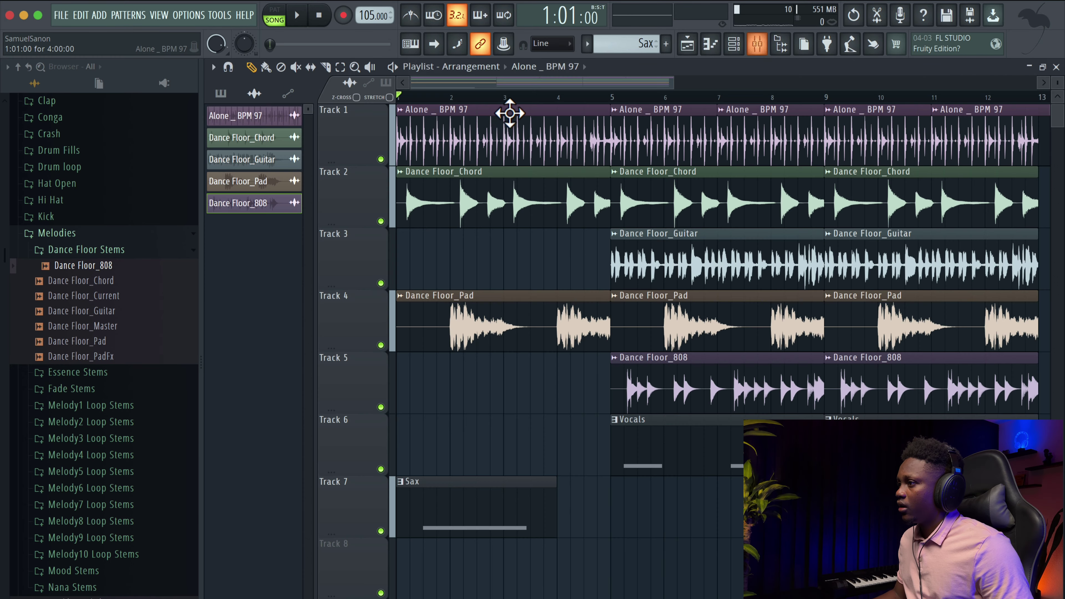
click(738, 44)
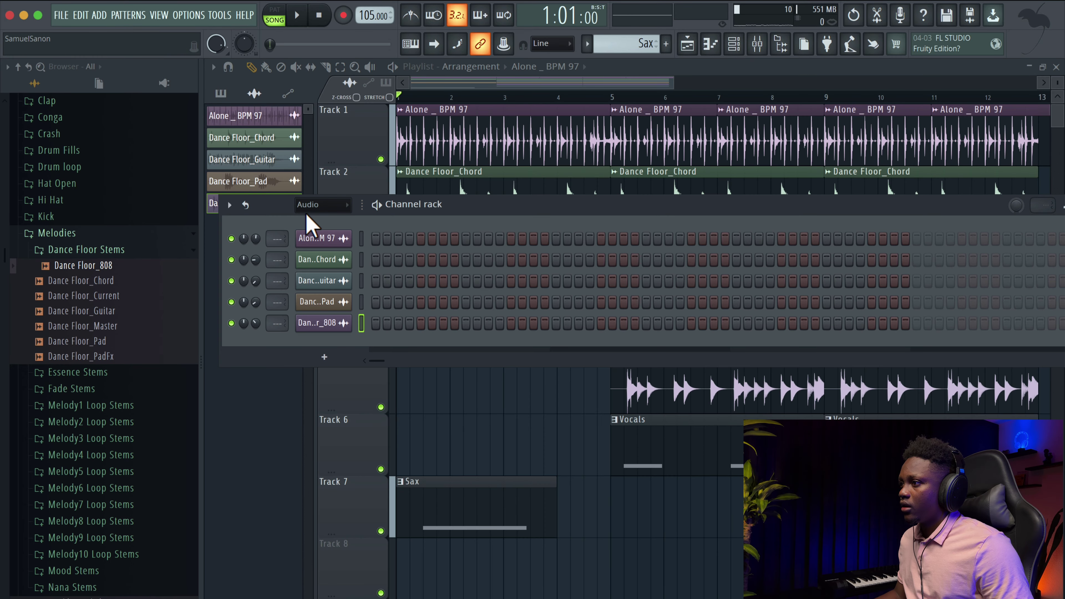
click(320, 204)
click(321, 219)
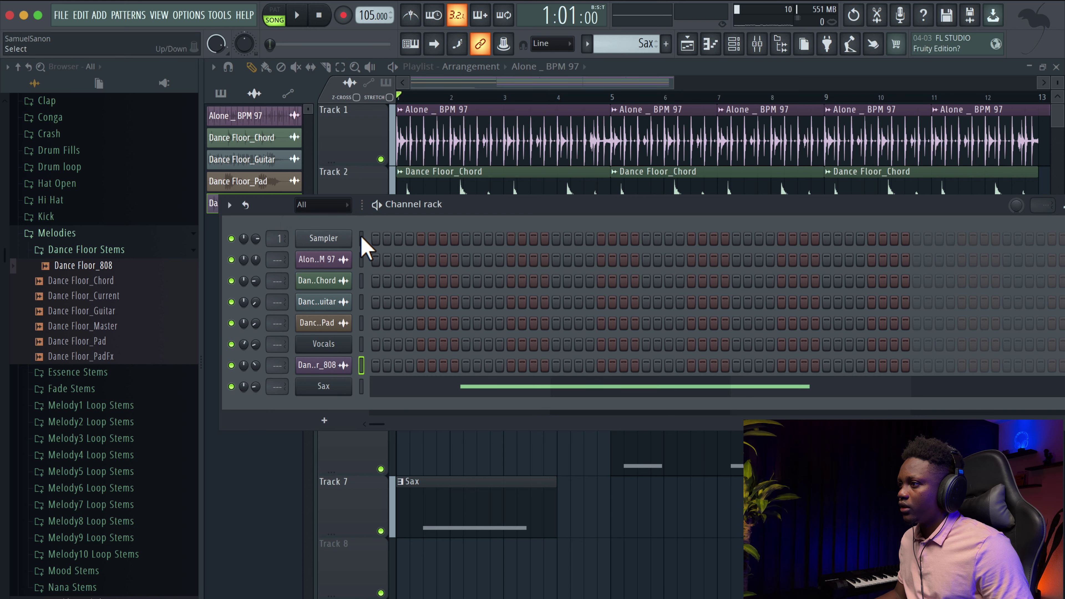
right_click(325, 253)
click(378, 389)
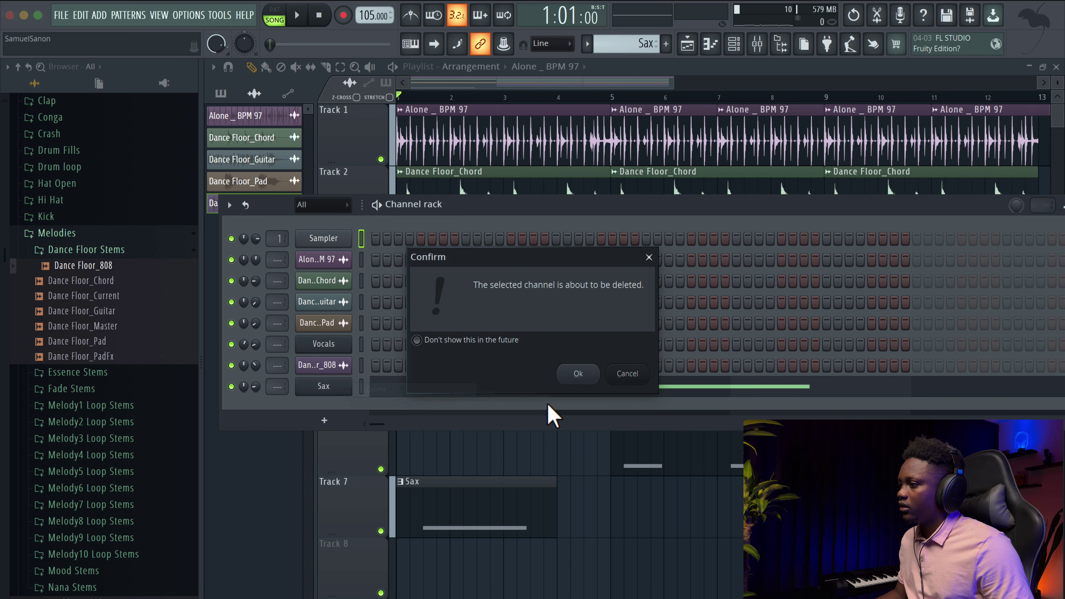
click(574, 371)
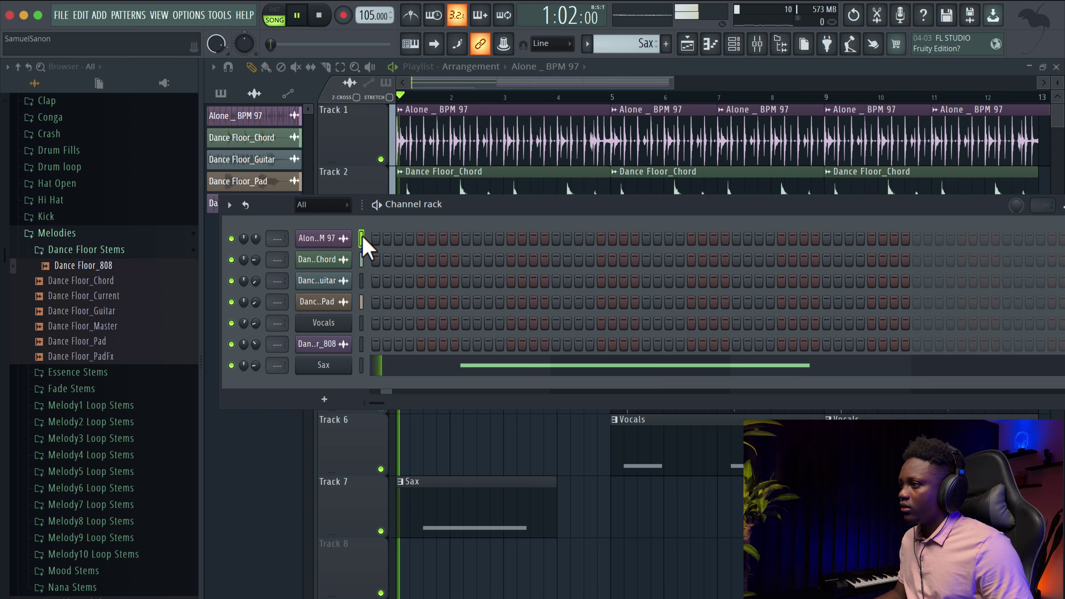
key(space)
click(734, 44)
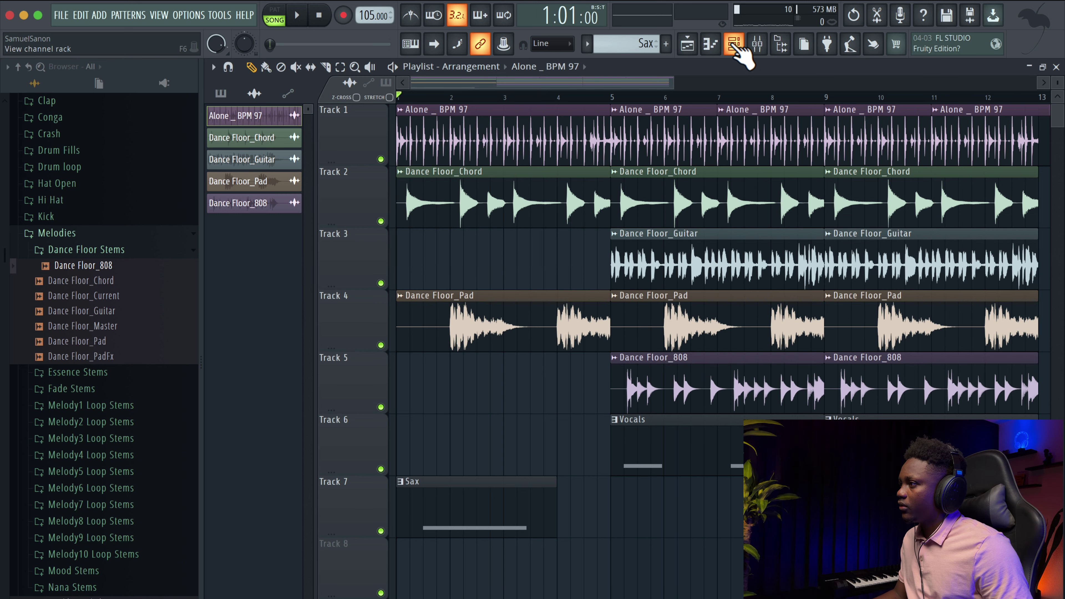
Route the drum loop, 808, chord, guitar, pad, Vocals and Sax channels to consecutive mixer tracks starting at Insert 1
click(757, 44)
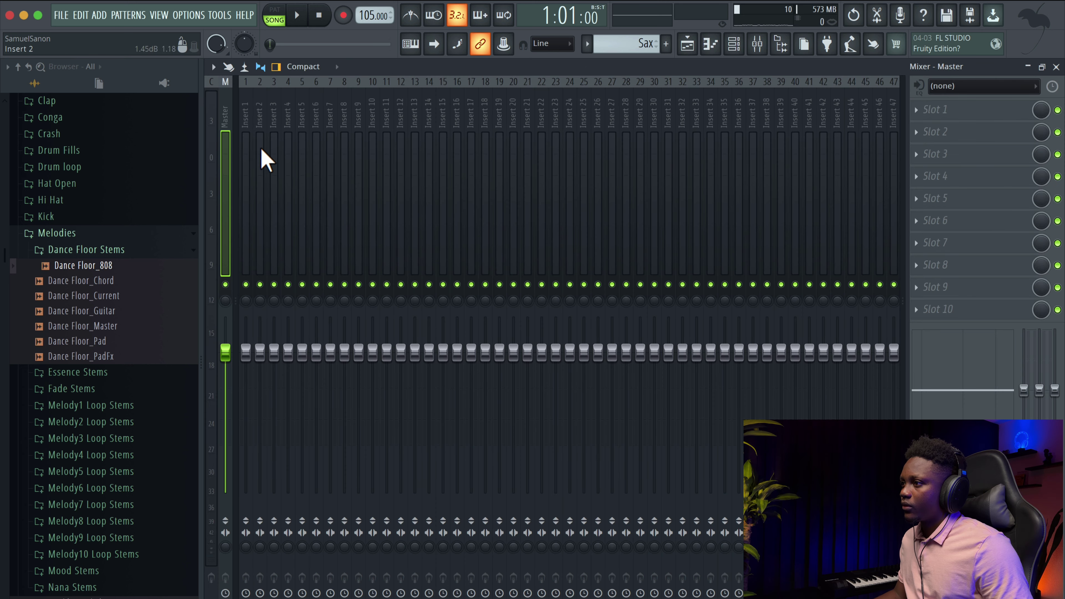
click(252, 156)
right_click(252, 156)
mouse_move(380, 265)
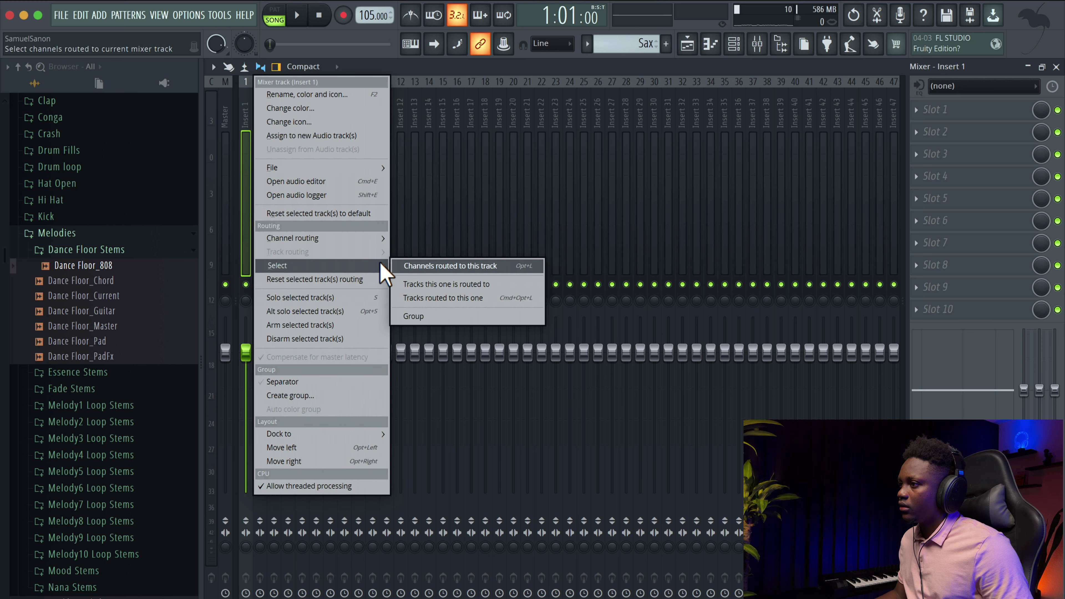
mouse_move(379, 238)
click(437, 252)
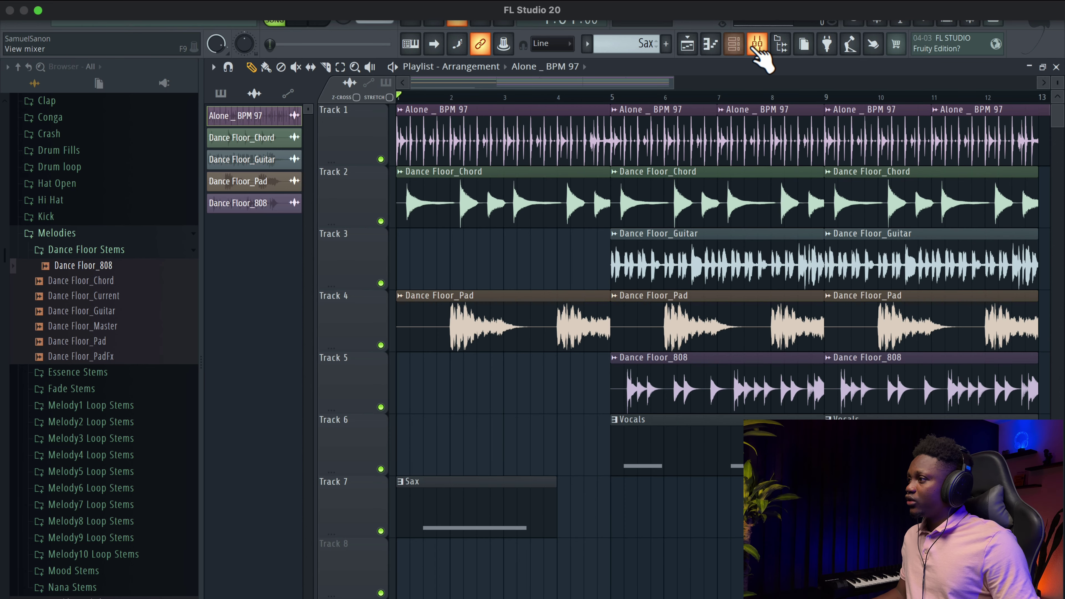
Set the Master track's stereo separation to 100% merged in the mixer and play the arrangement
click(757, 45)
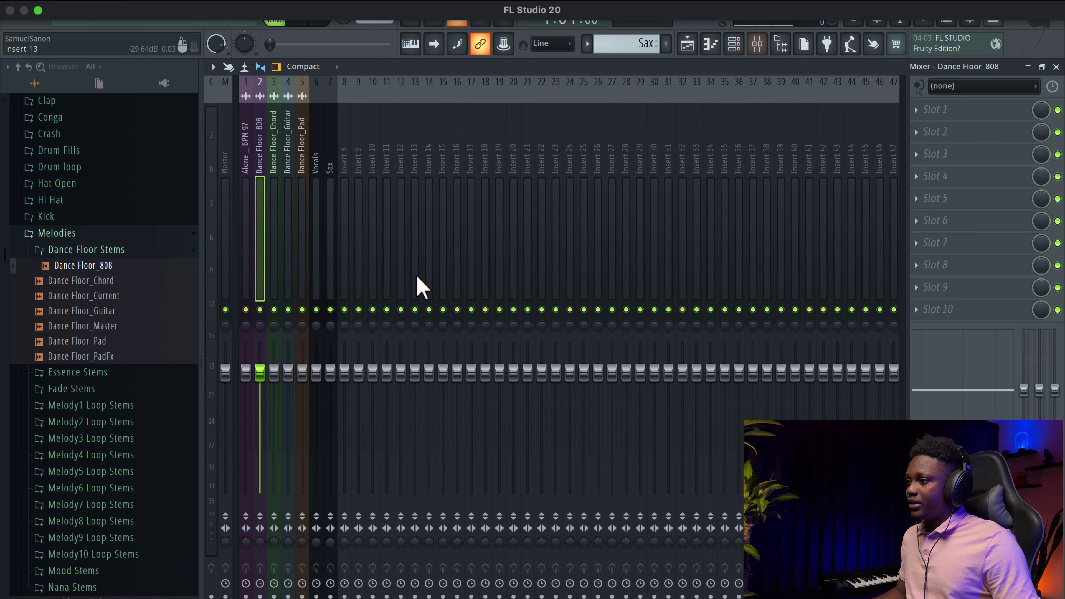
drag(225, 543, 226, 562)
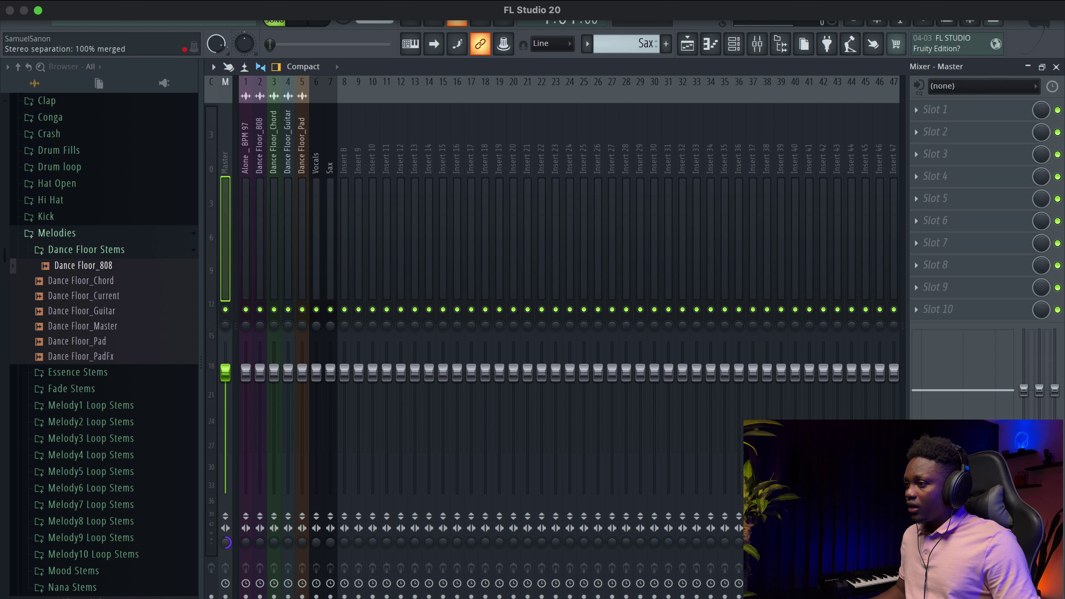
key(space)
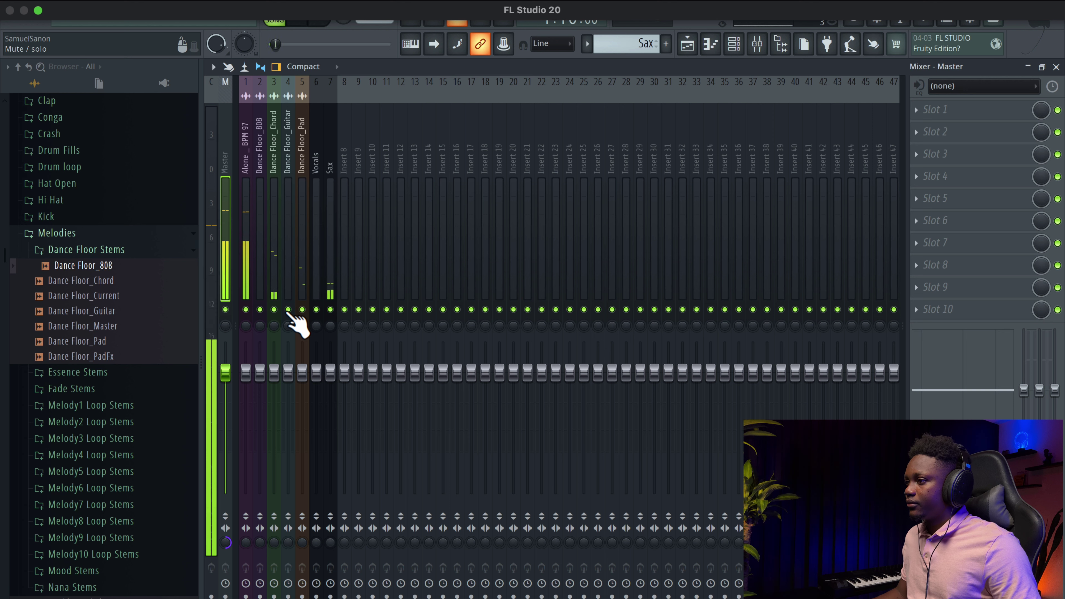
Lower the Guitar, Pad, Vocals and Sax mixer faders below the drum loop while listening, then stop playback
drag(329, 373, 330, 390)
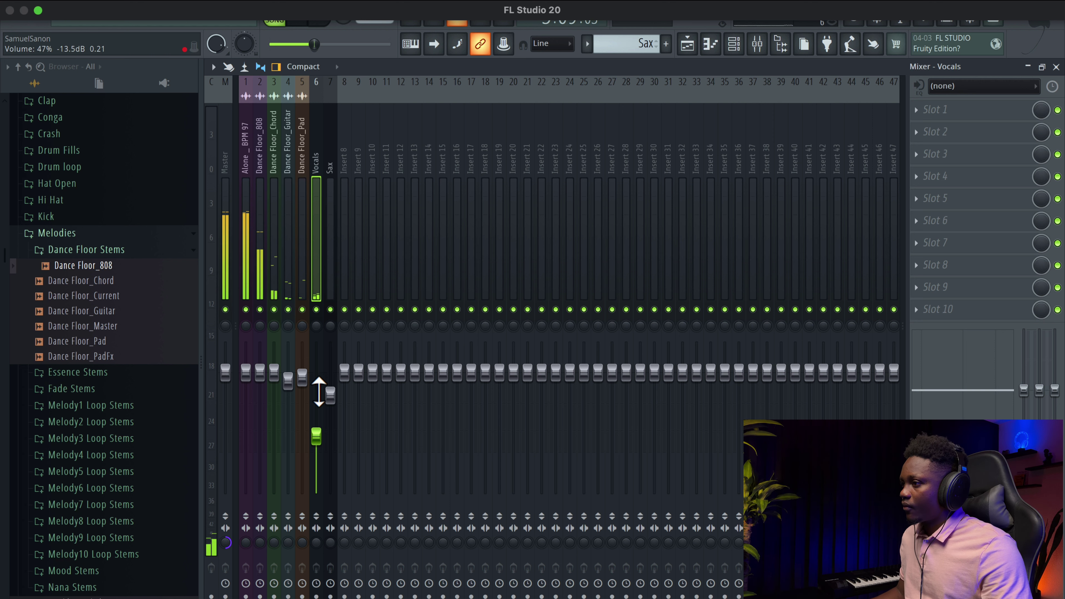
drag(316, 405, 311, 388)
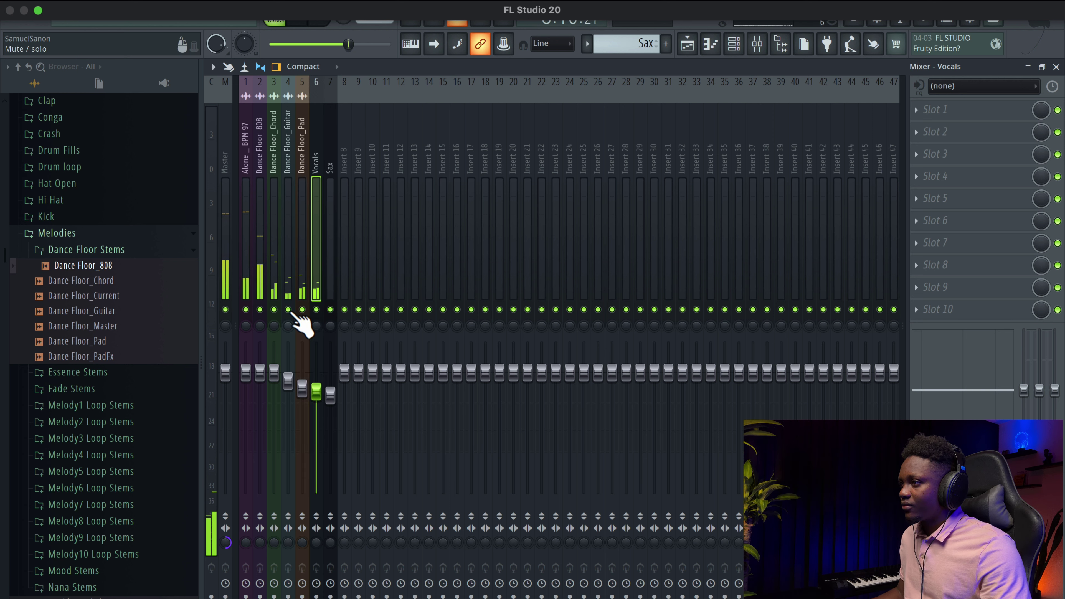
click(259, 260)
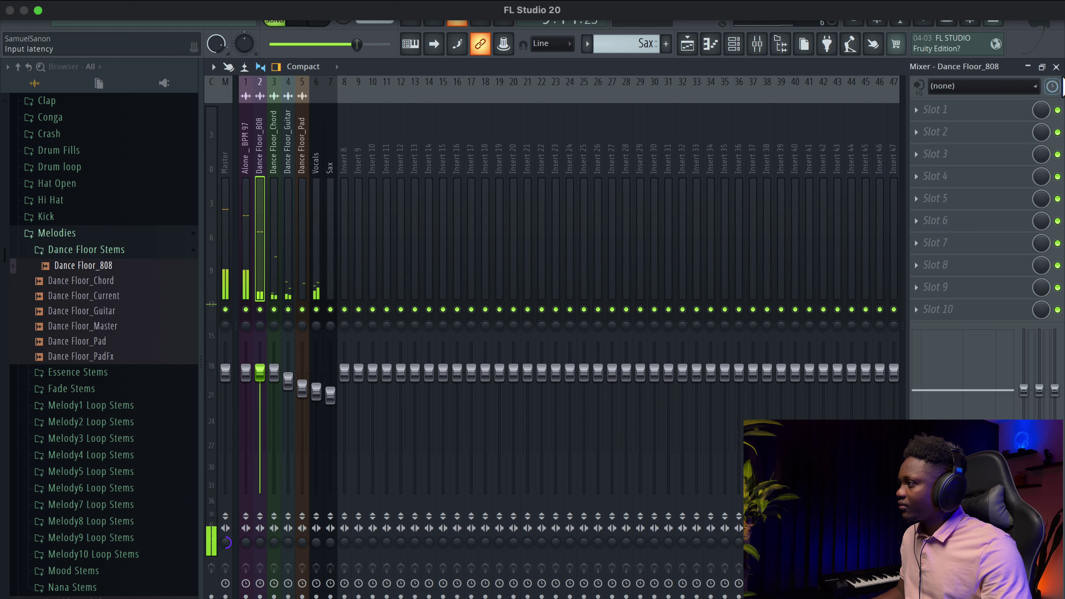
click(1055, 67)
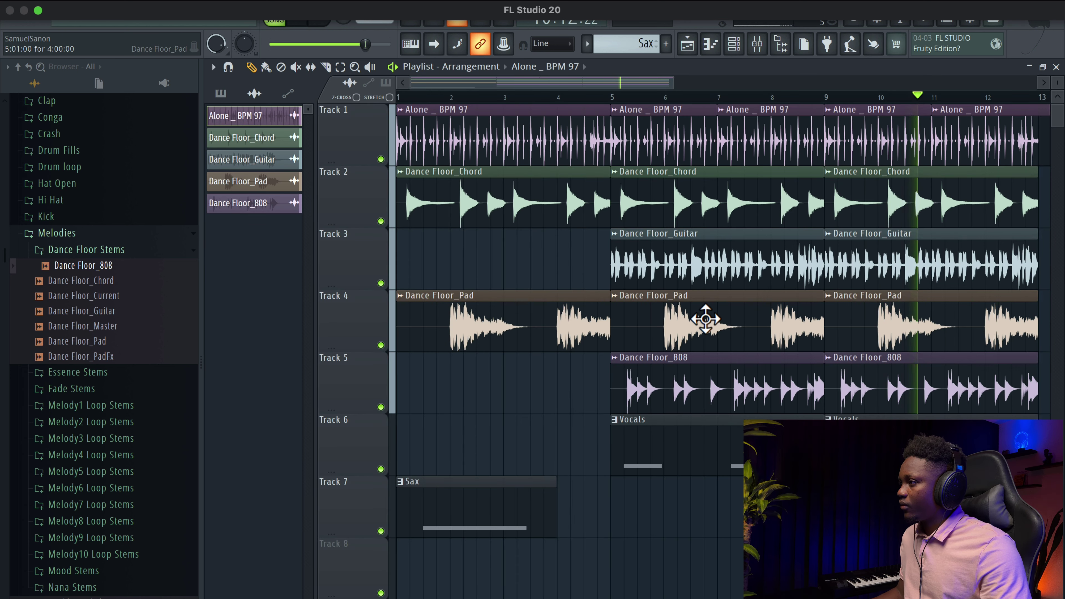
key(space)
Examine the Dance Floor_808 clip's channel settings while the arrangement plays
click(692, 377)
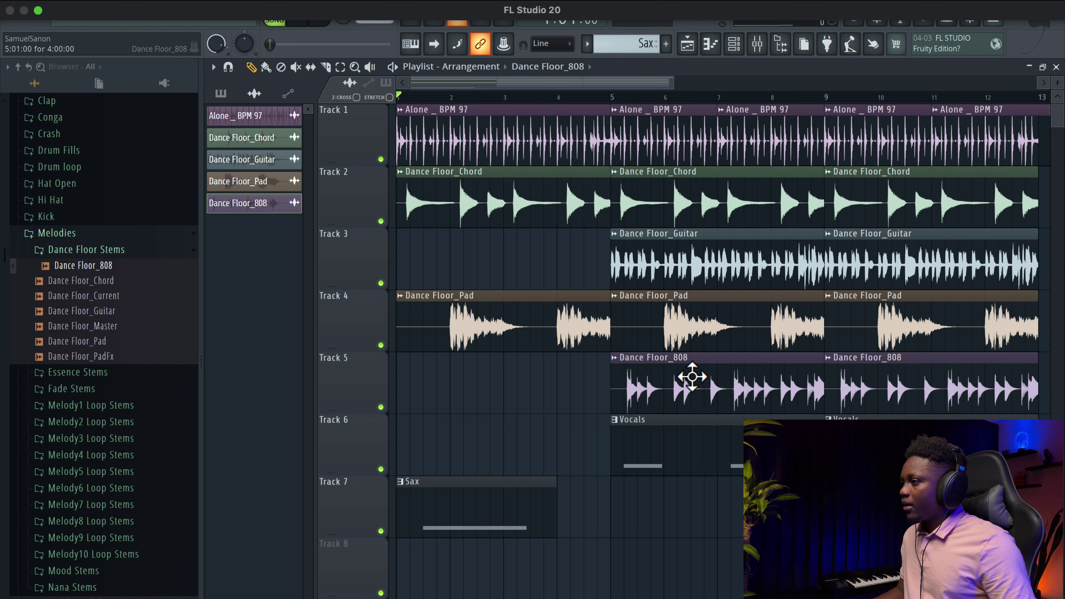
double_click(693, 376)
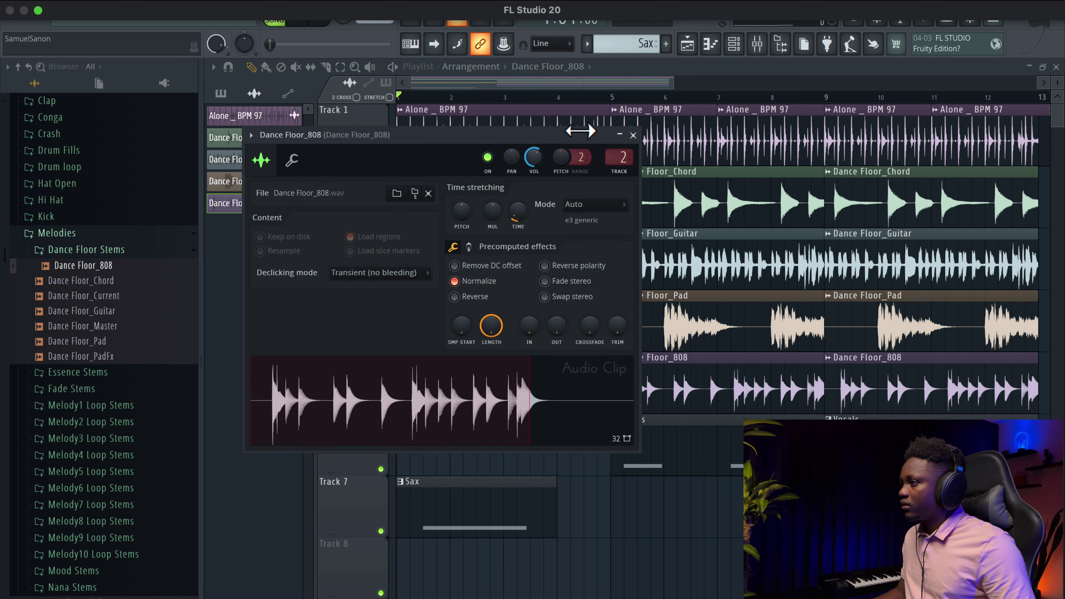
key(space)
click(633, 135)
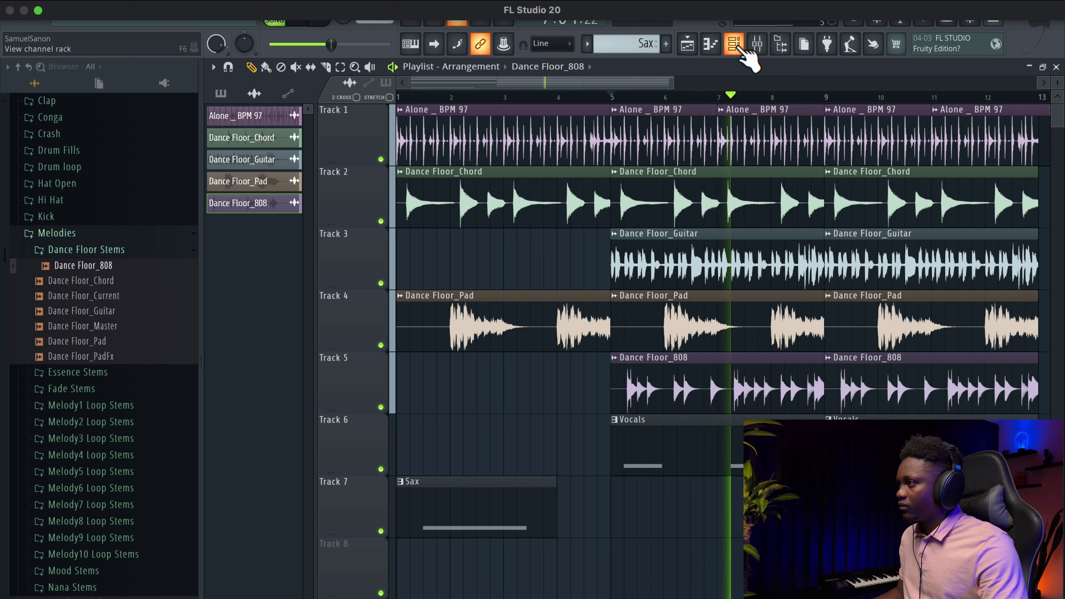
Lower the Dance Floor_808 mixer fader to about the Pad's level and reset the Master's stereo separation
click(757, 43)
drag(259, 368, 260, 390)
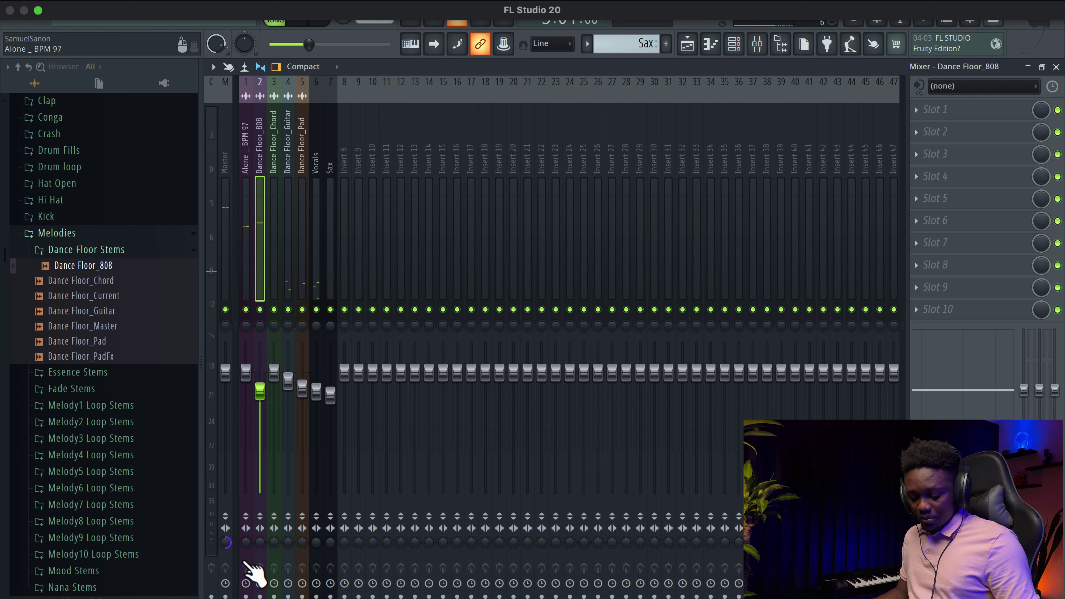
click(230, 548)
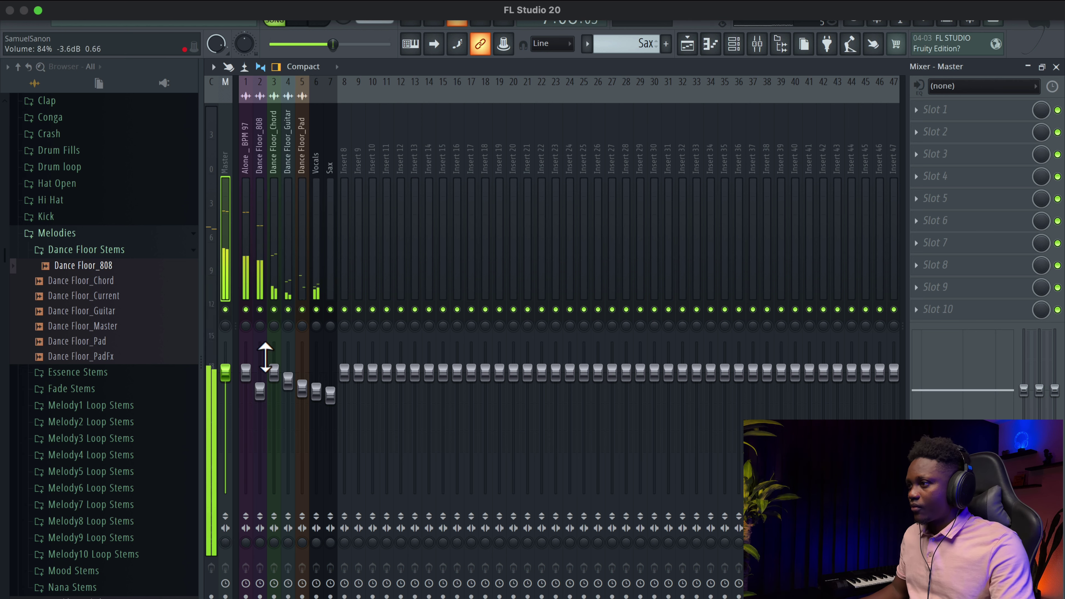
click(1056, 67)
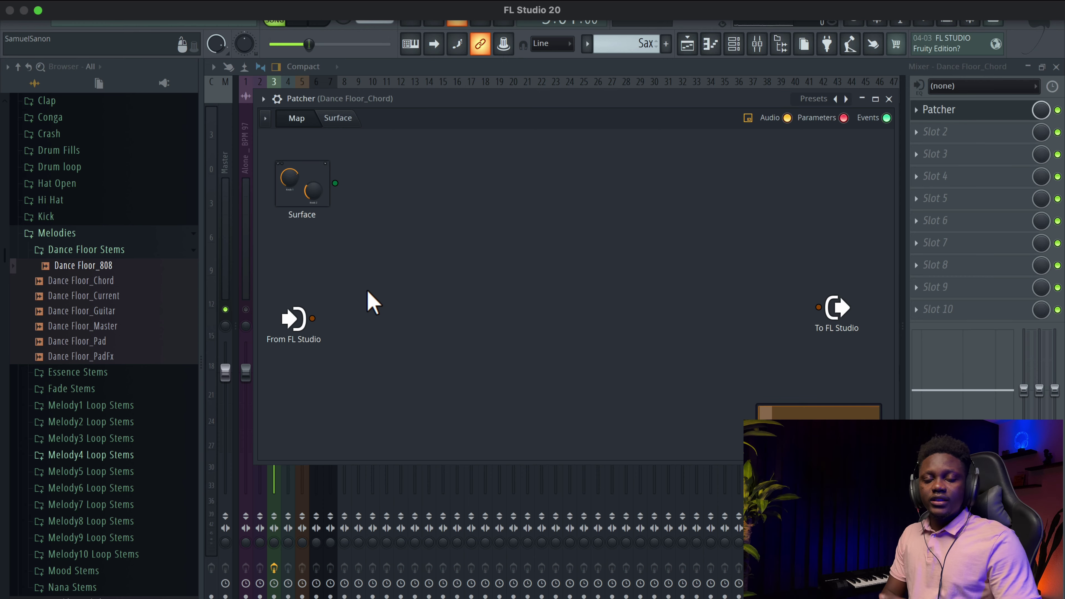
Add Fruity Parametric EQ 2 to the Patcher map on the Dance Floor_Chord track
right_click(351, 309)
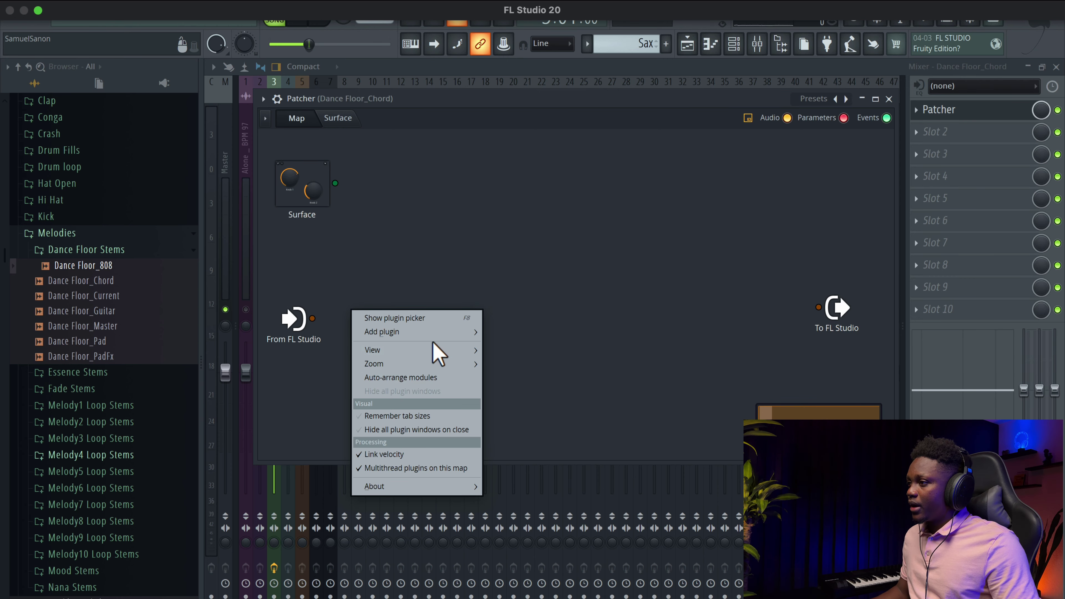
mouse_move(440, 335)
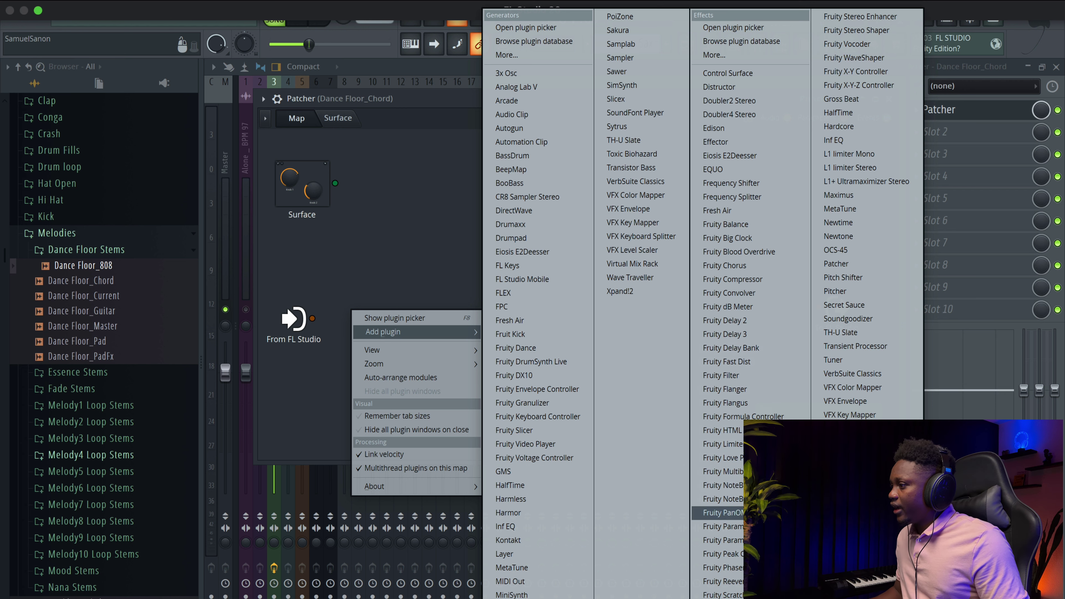
click(772, 540)
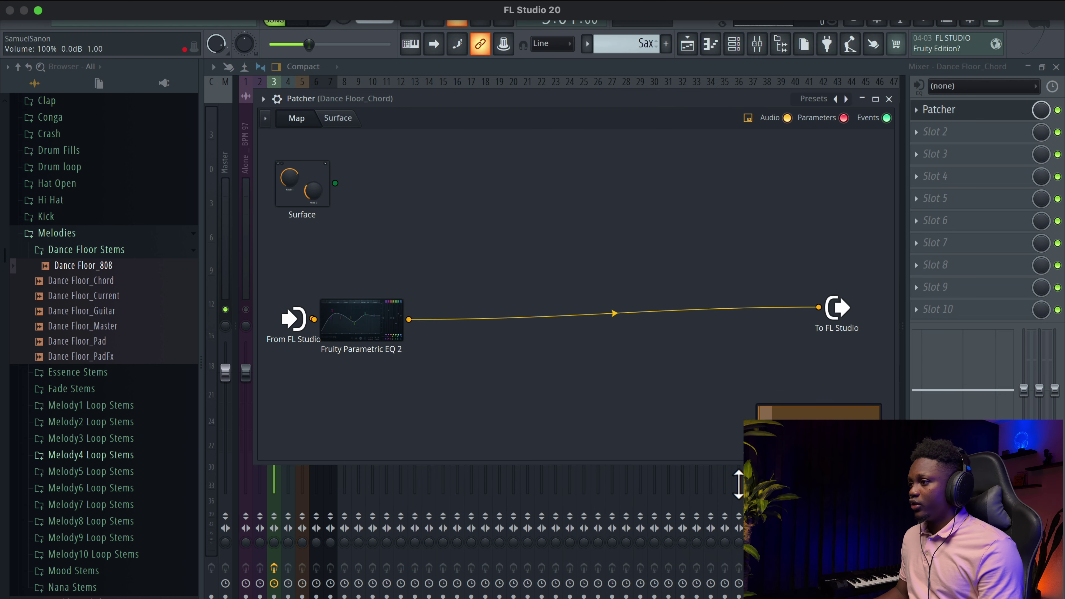
Make EQ band 1 a high-pass filter at about 134 Hz and shift band 2 slightly higher in frequency
double_click(386, 332)
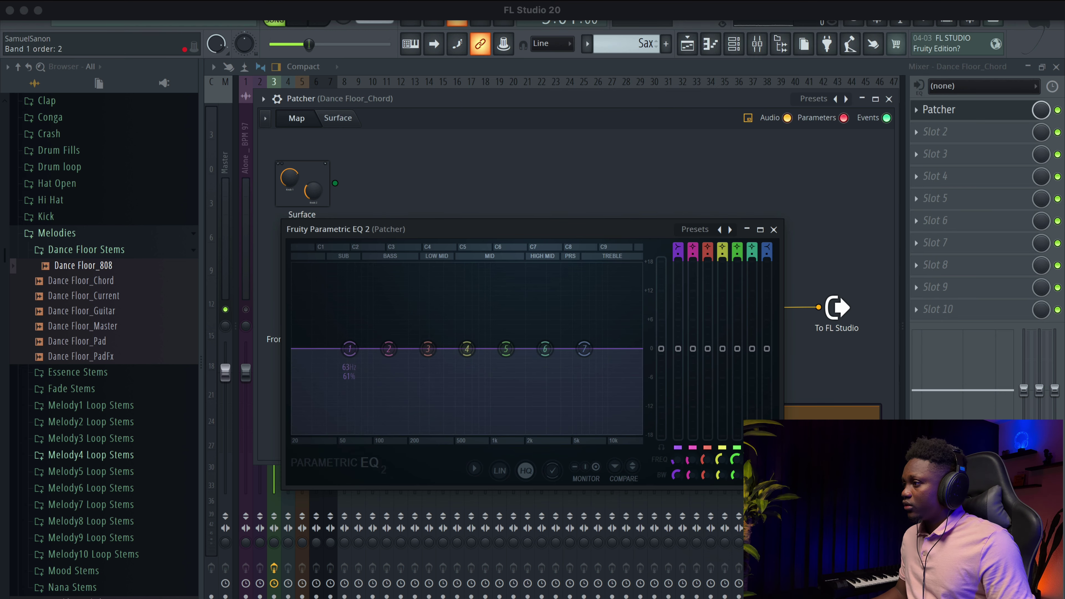
drag(678, 247, 678, 262)
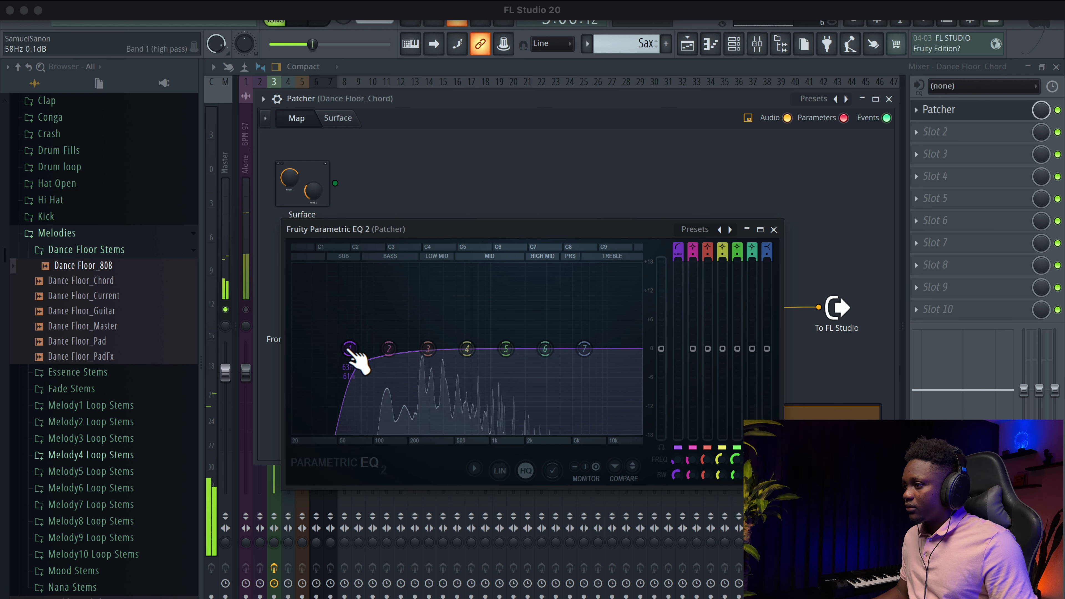
drag(350, 348, 385, 348)
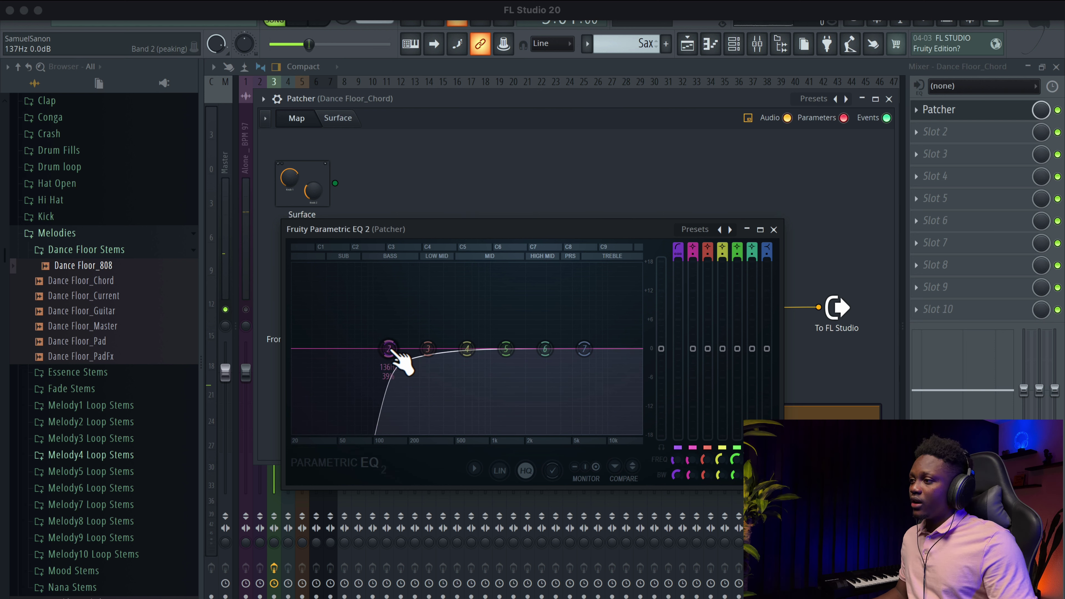
mouse_move(394, 351)
mouse_down()
mouse_move(411, 348)
mouse_move(400, 348)
mouse_up()
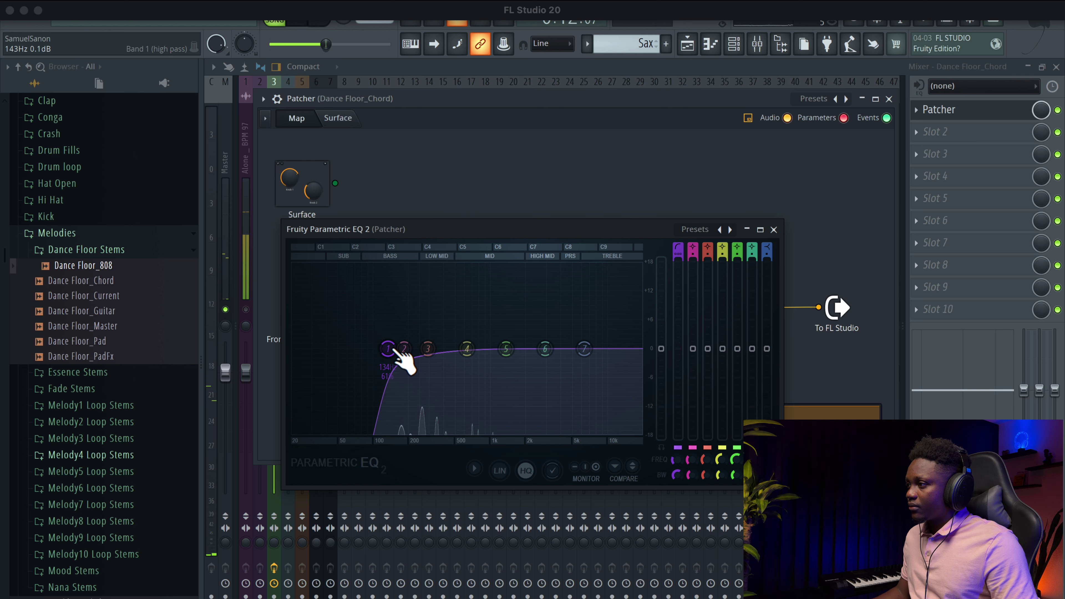
click(773, 229)
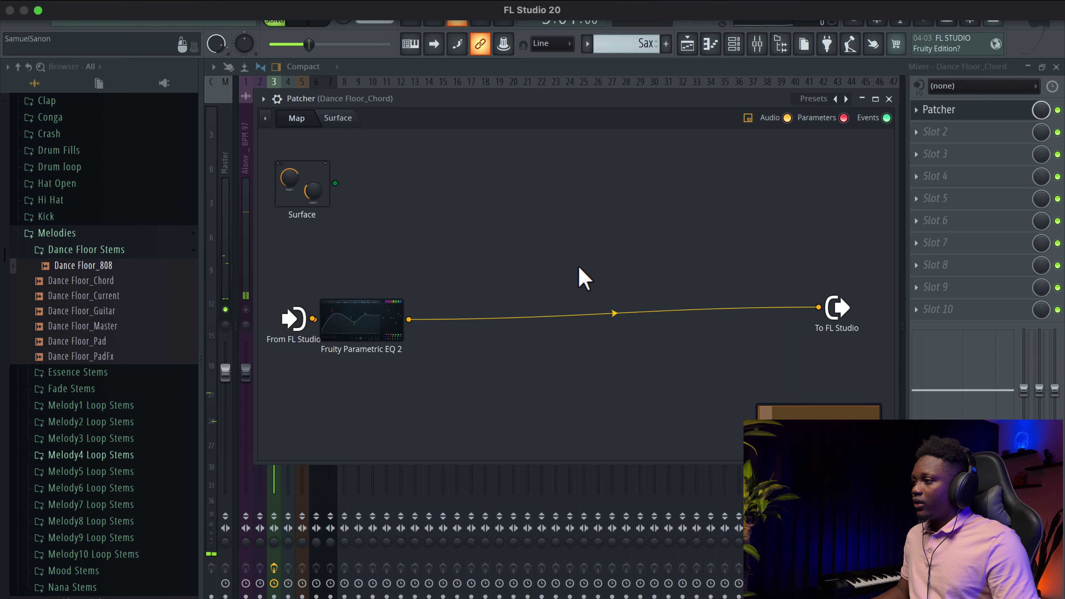
Add Fruity Flangus to the Patcher map and connect it between Fruity Parametric EQ 2 and the To FL Studio output
click(506, 356)
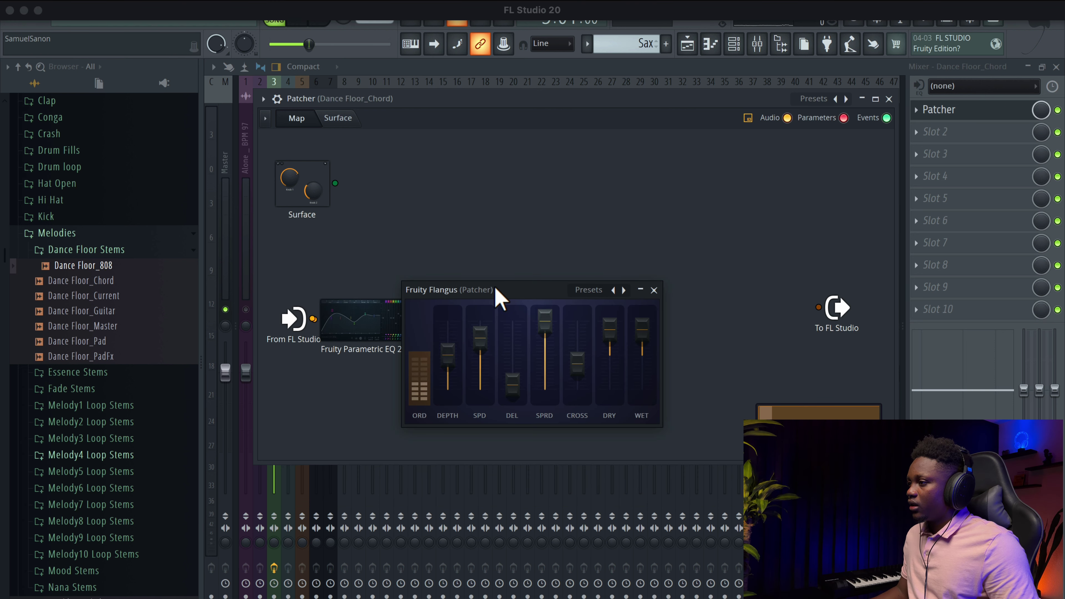
drag(497, 294, 614, 249)
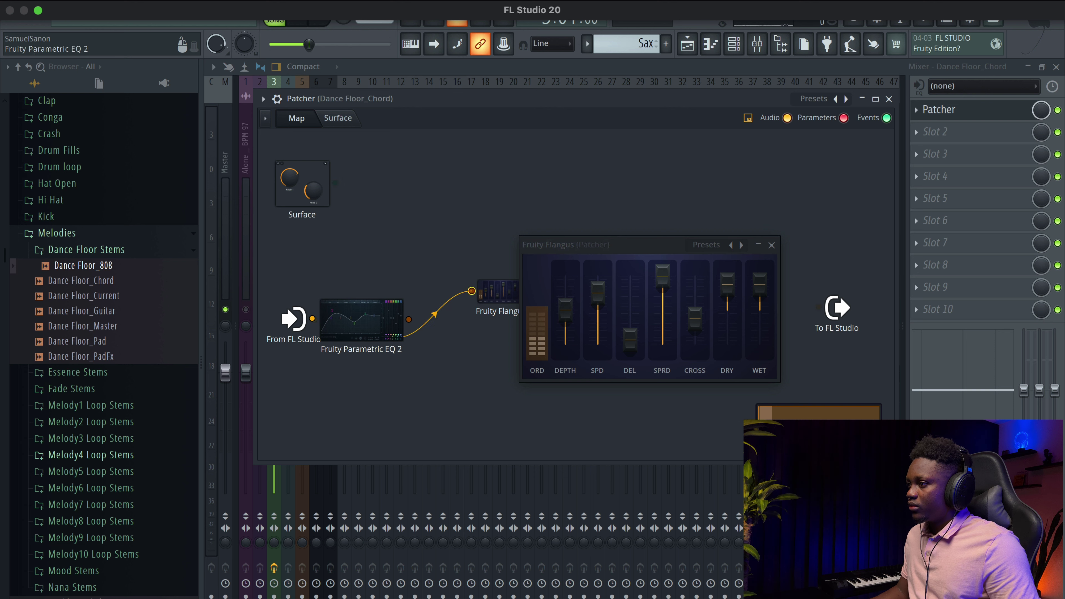
right_click(405, 318)
click(440, 302)
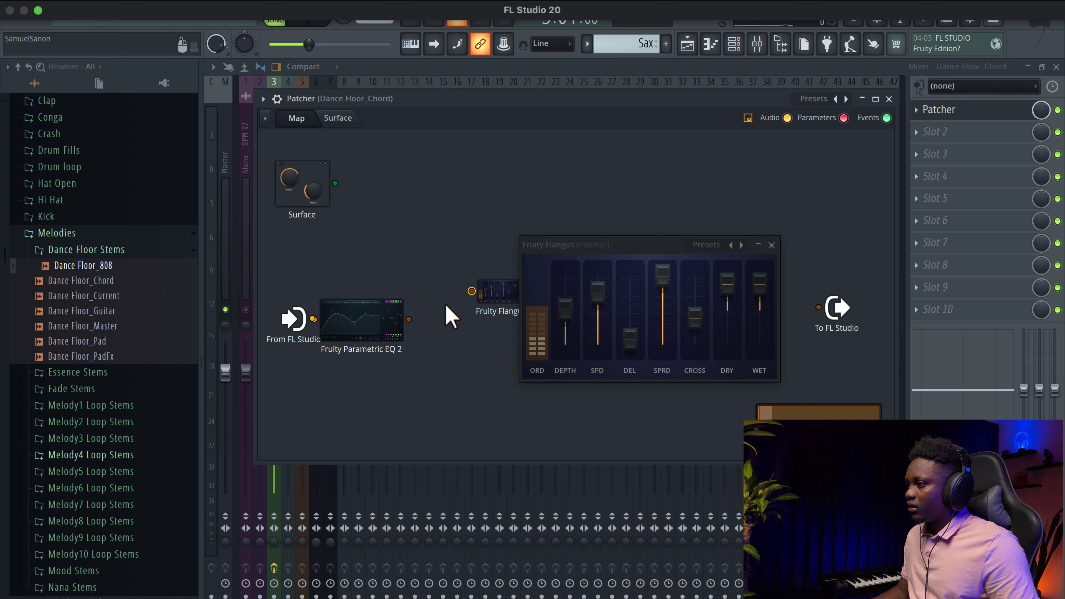
drag(638, 251, 628, 348)
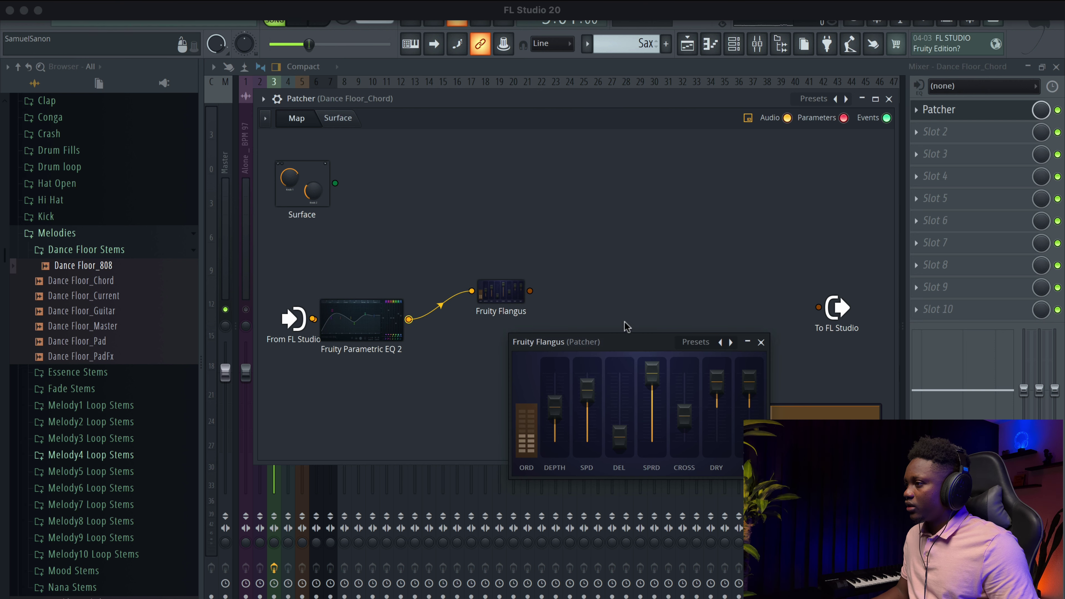
drag(530, 291, 818, 307)
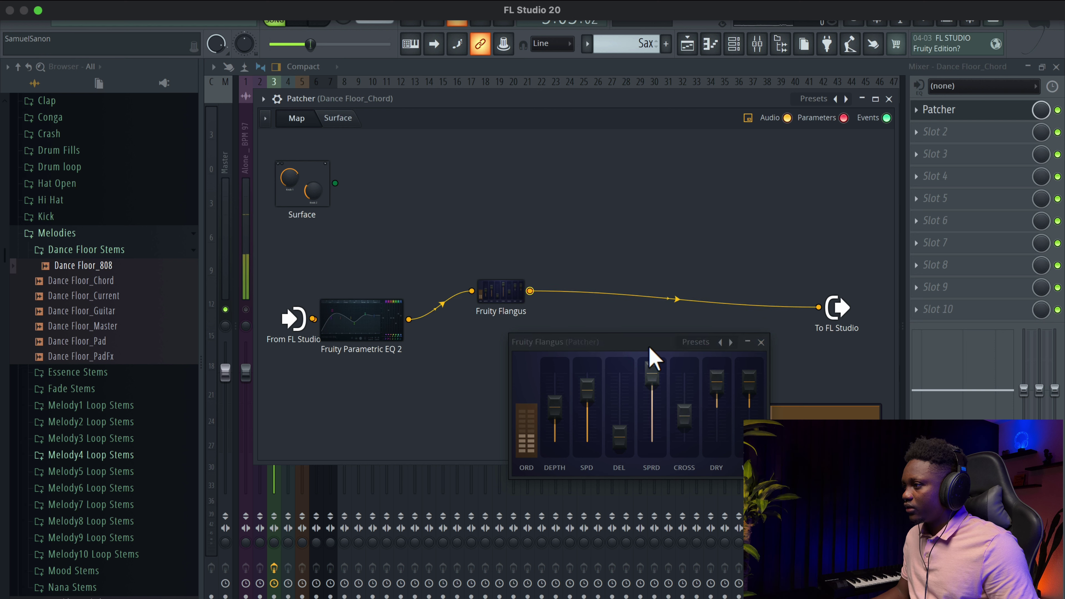
Set Fruity Flangus's speed to 59%, align its module with Fruity Parametric EQ 2, and toggle the Patcher slot to compare the sound
drag(648, 351, 588, 318)
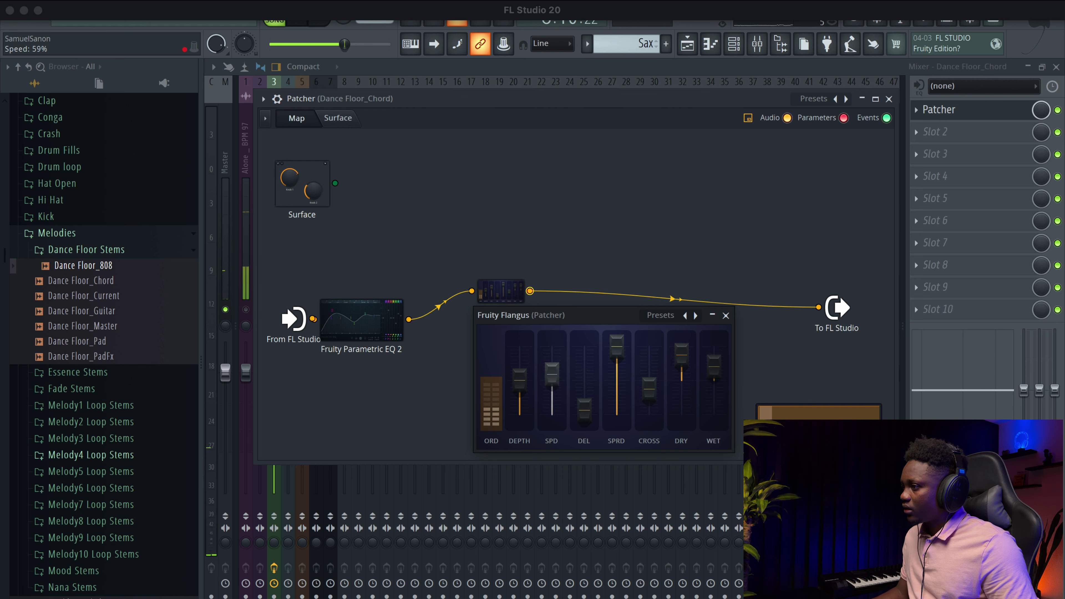
drag(566, 319, 554, 407)
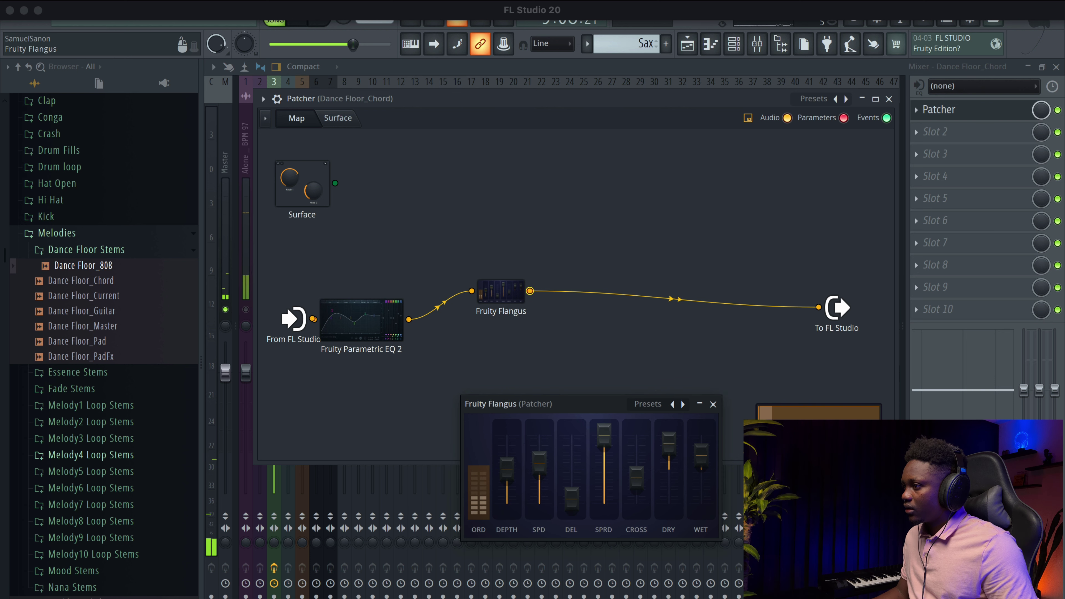
drag(510, 300, 501, 334)
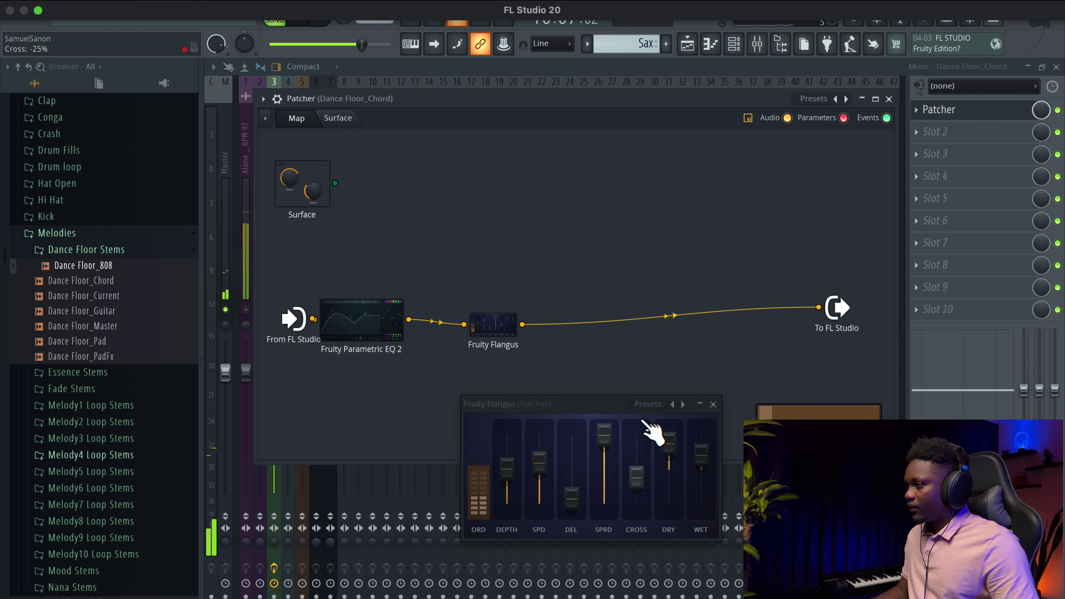
mouse_move(502, 336)
mouse_down()
mouse_move(507, 305)
mouse_move(507, 329)
mouse_up()
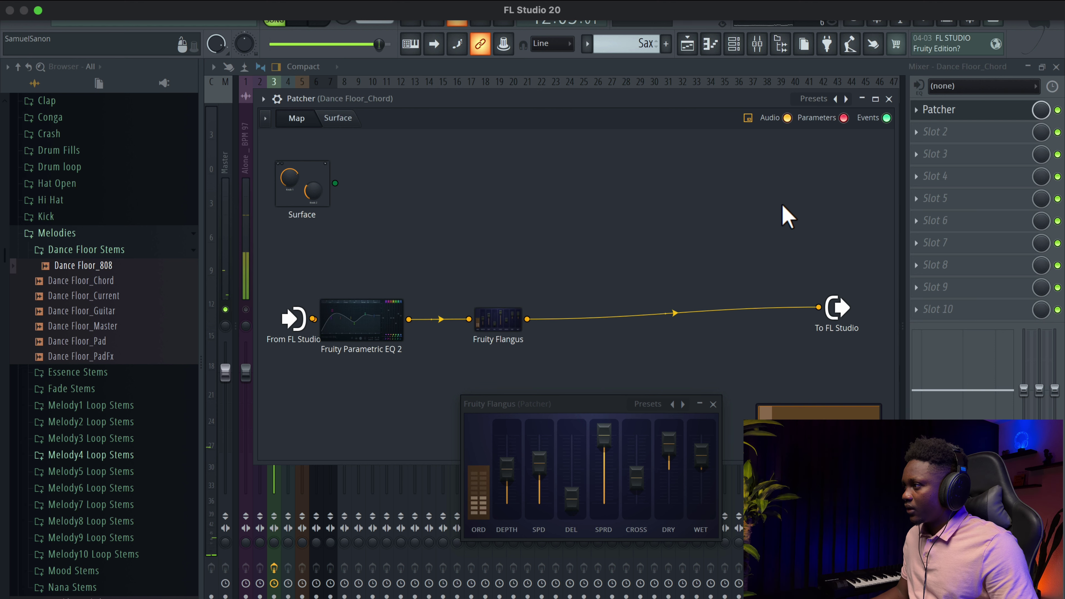
click(1057, 111)
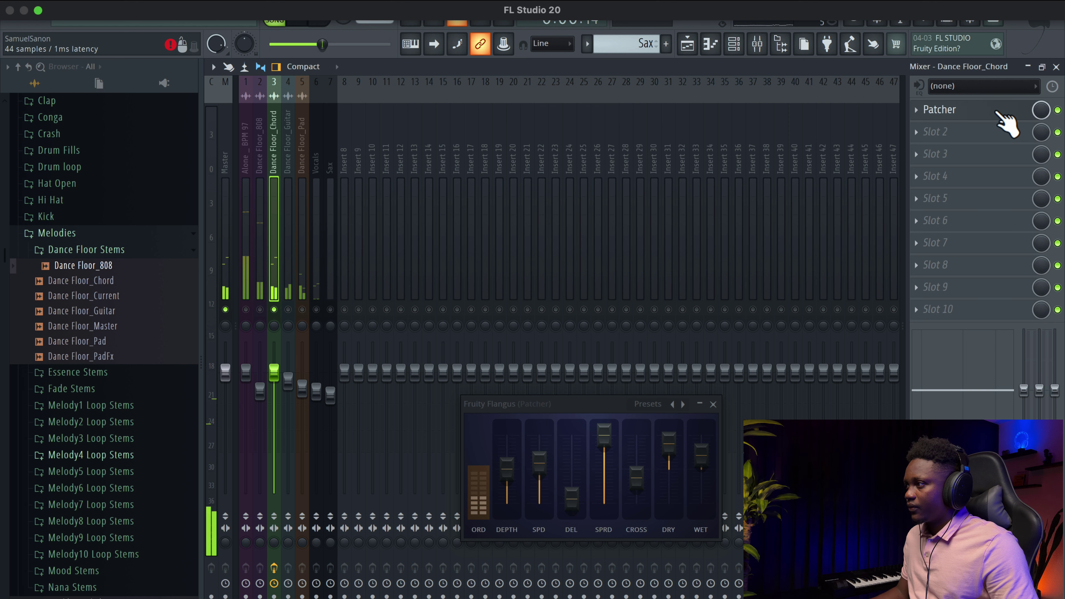
Reopen the Patcher on the Dance Floor_Chord track and add Fruity Reeverb 2 to the map above the EQ
click(1010, 112)
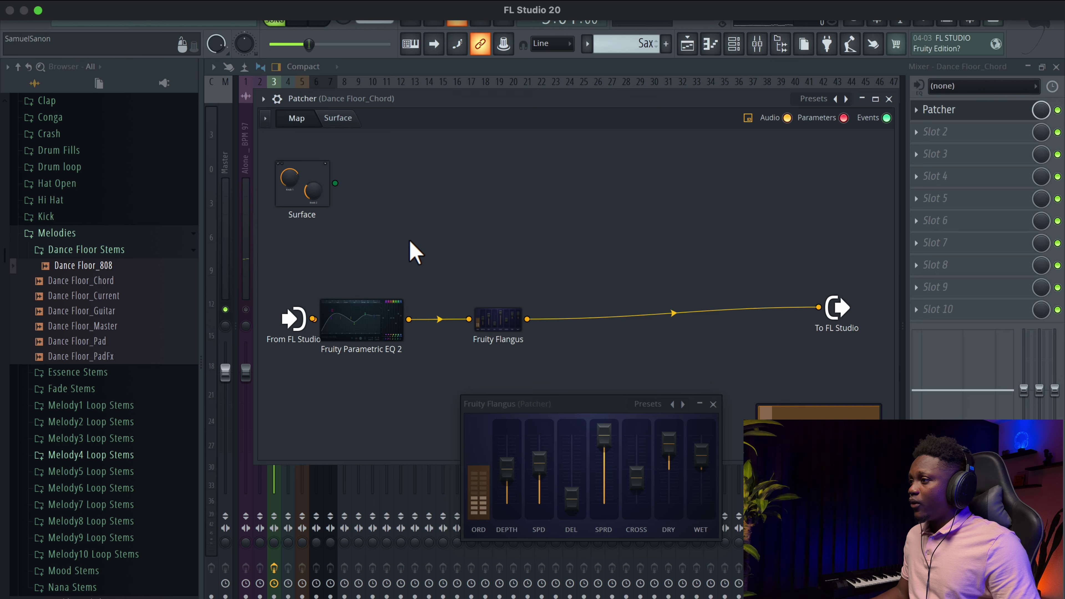
right_click(431, 230)
mouse_move(476, 252)
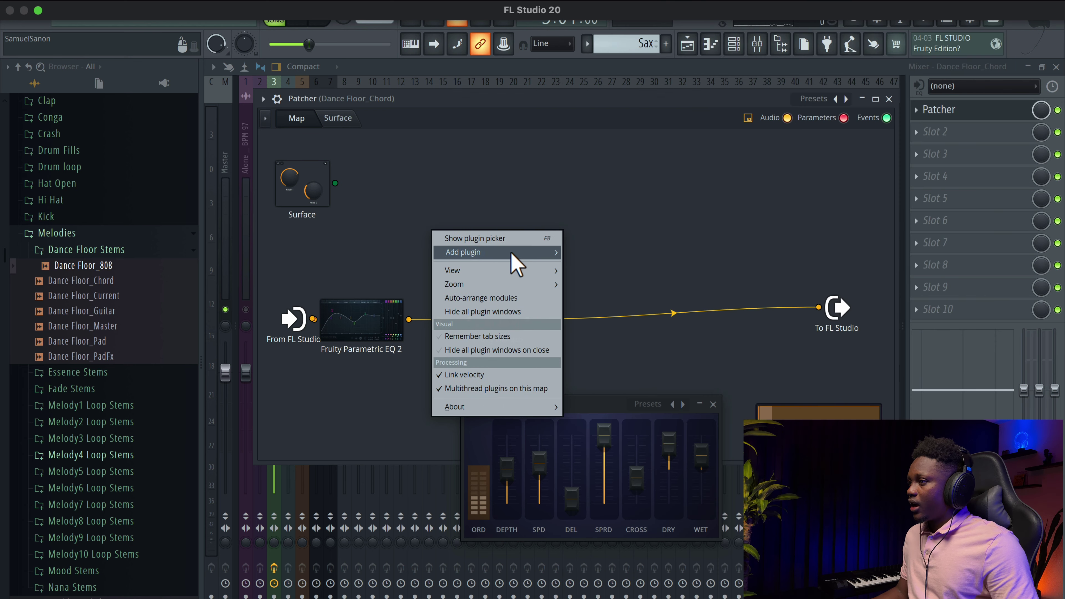
mouse_move(510, 252)
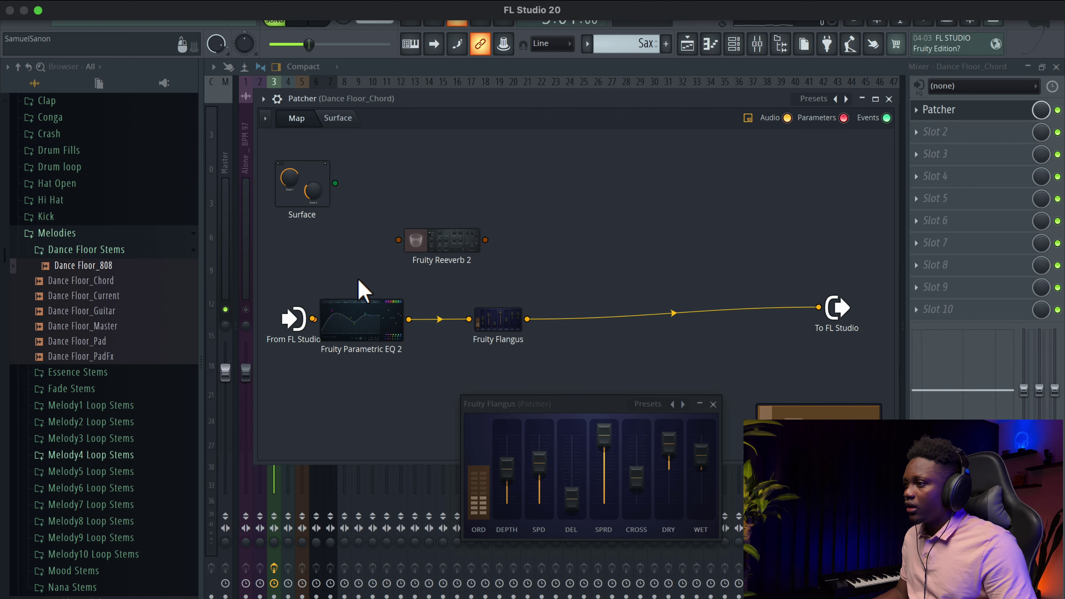
Connect Fruity Reeverb 2 between From FL Studio and To FL Studio, parallel to the EQ chain, with the input module kept beside the EQ
drag(314, 329, 318, 283)
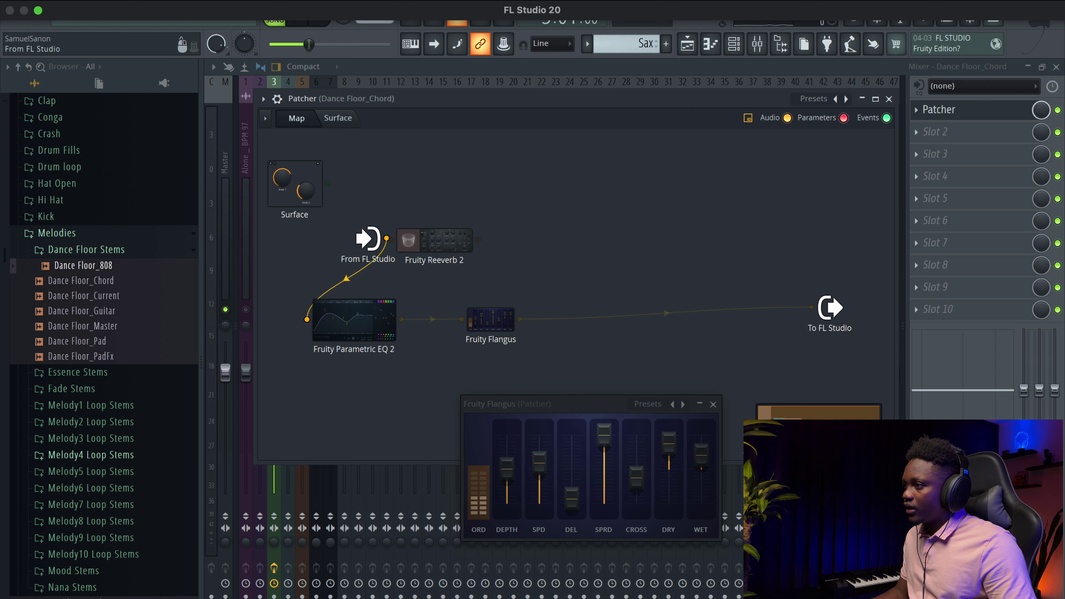
drag(365, 239, 293, 327)
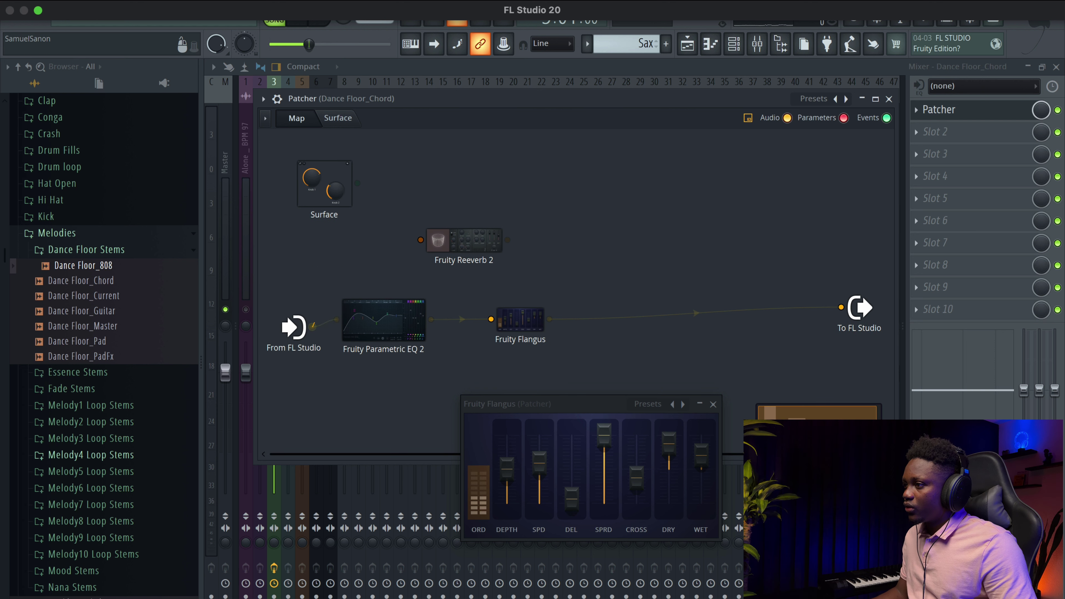
drag(467, 235, 416, 237)
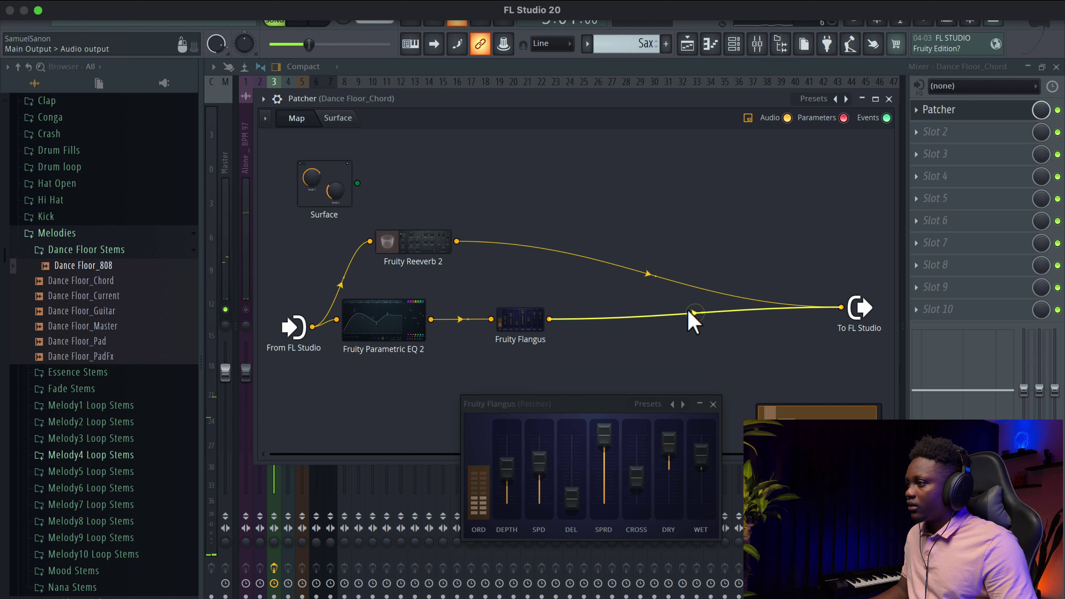
Raise Fruity Reeverb 2's low cut and room size, and set its dry level to 0%
click(445, 248)
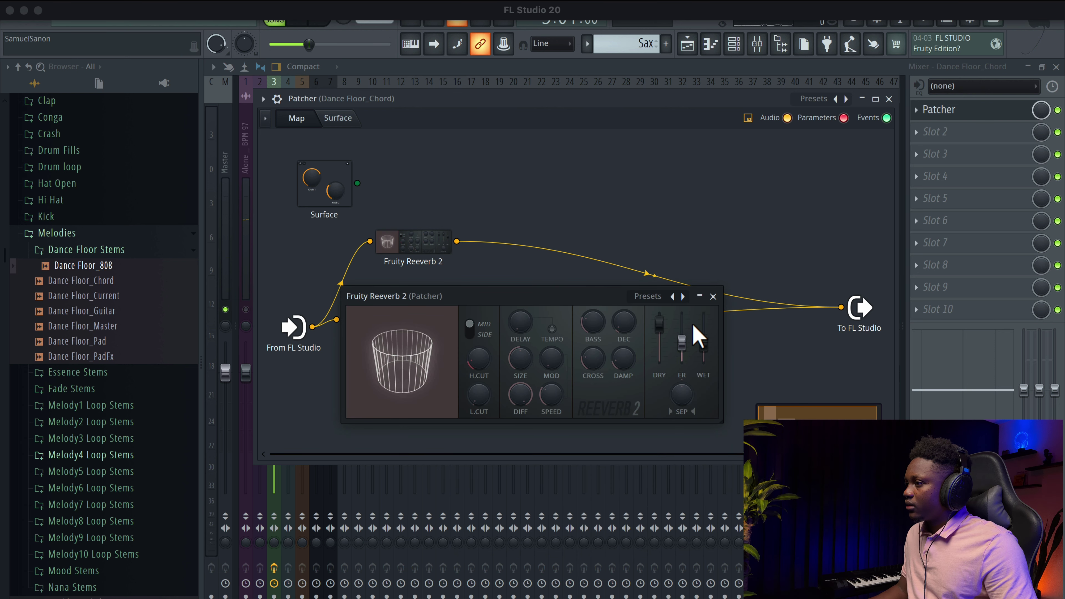
drag(477, 395, 475, 341)
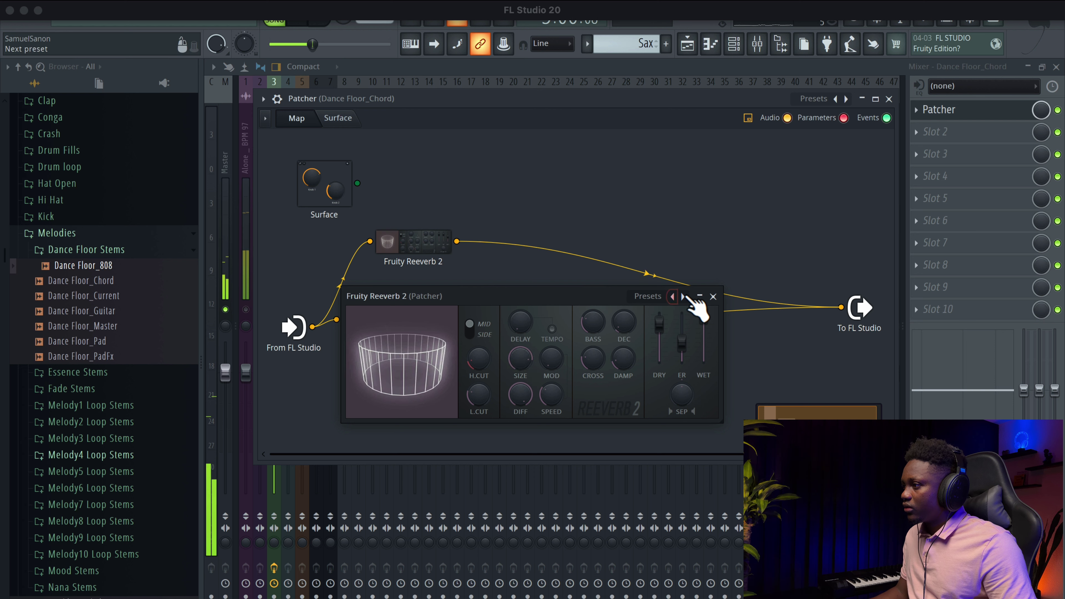
drag(659, 324, 659, 360)
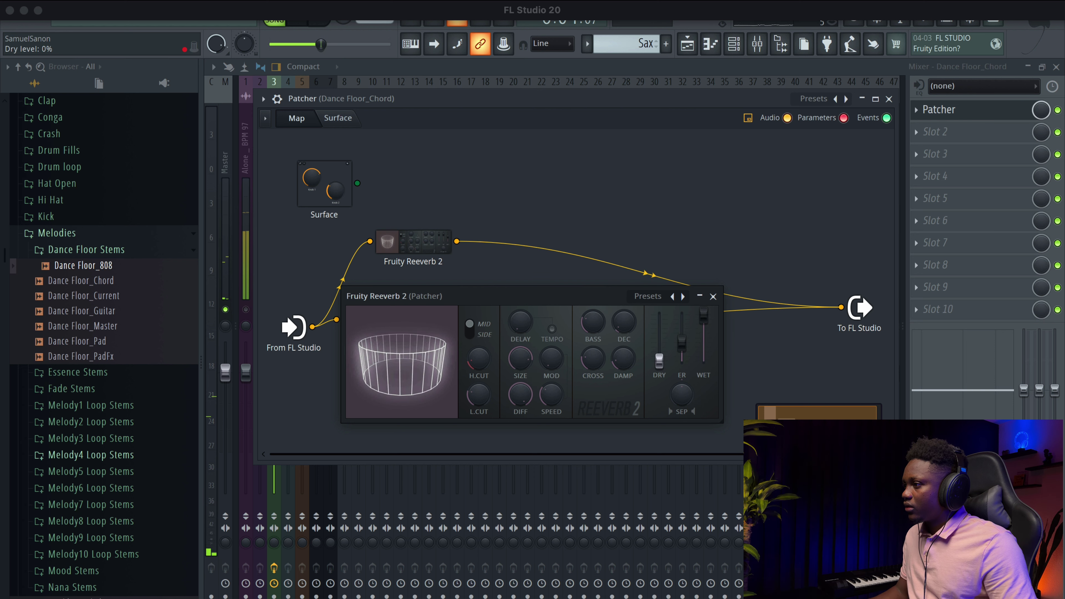
drag(589, 293, 612, 396)
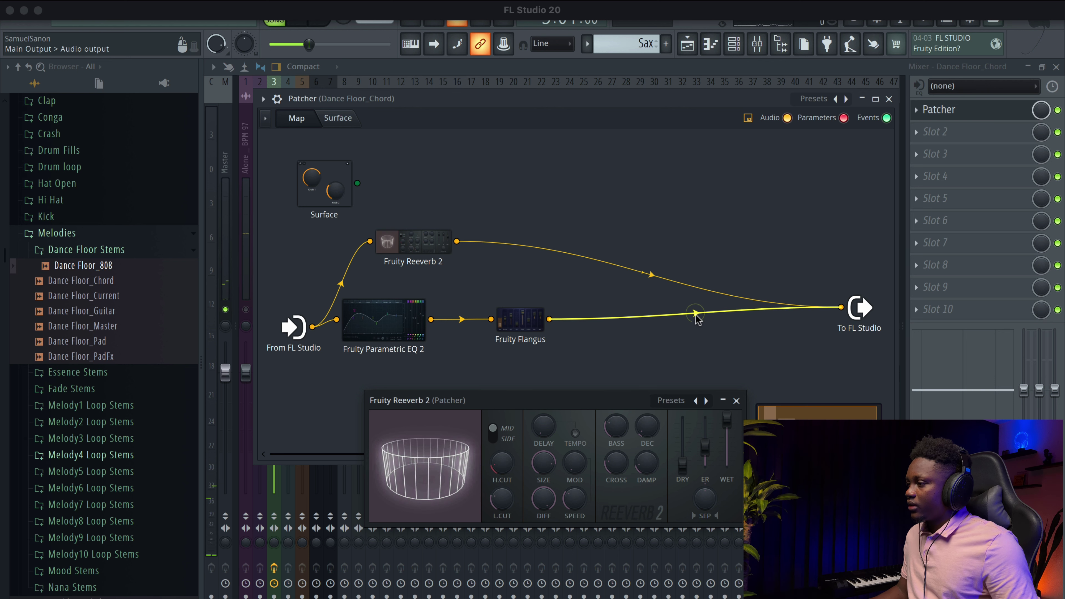
Set the link level from Fruity Reeverb 2 to the output to 31% and shift the reverb module slightly up in the map
click(687, 311)
drag(656, 278, 656, 319)
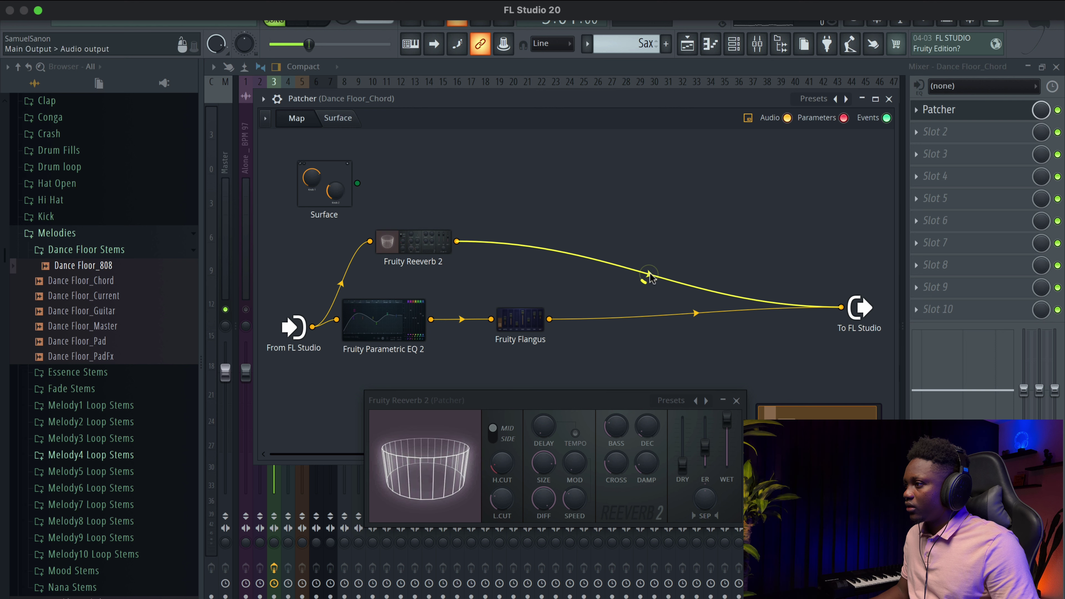
key(space)
drag(648, 280, 647, 262)
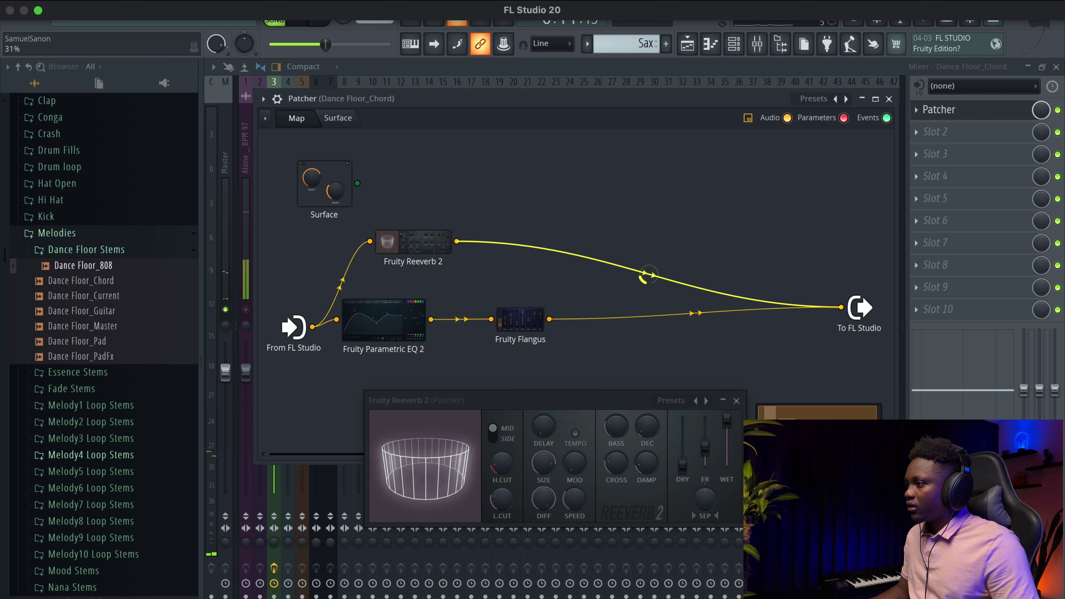
drag(448, 259, 493, 238)
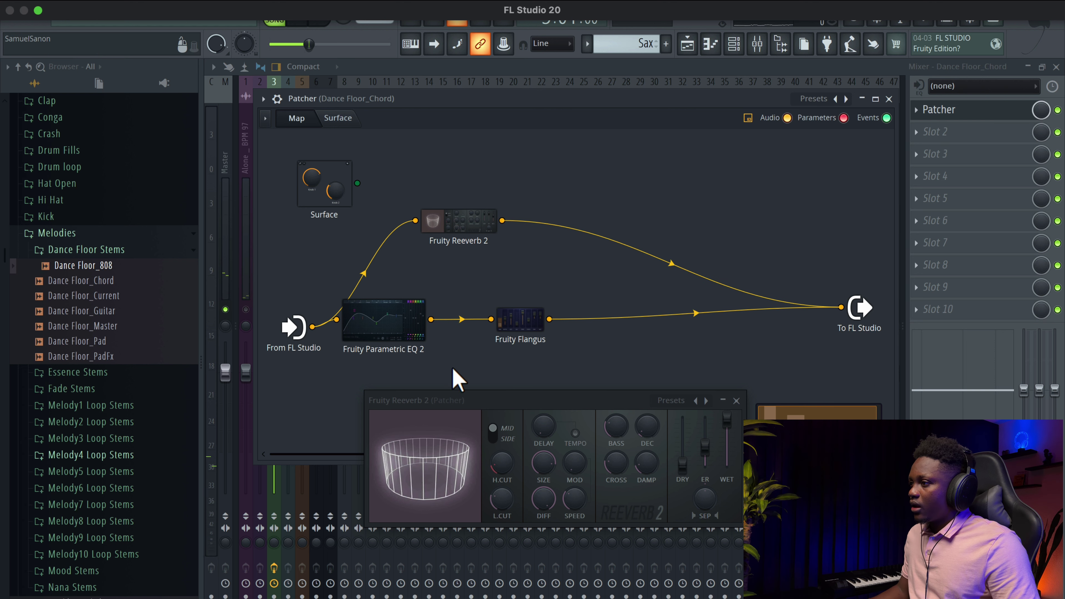
Add Fruity Delay 3 to the Patcher map below the EQ and connect it between From FL Studio and To FL Studio
drag(456, 392, 469, 485)
right_click(414, 407)
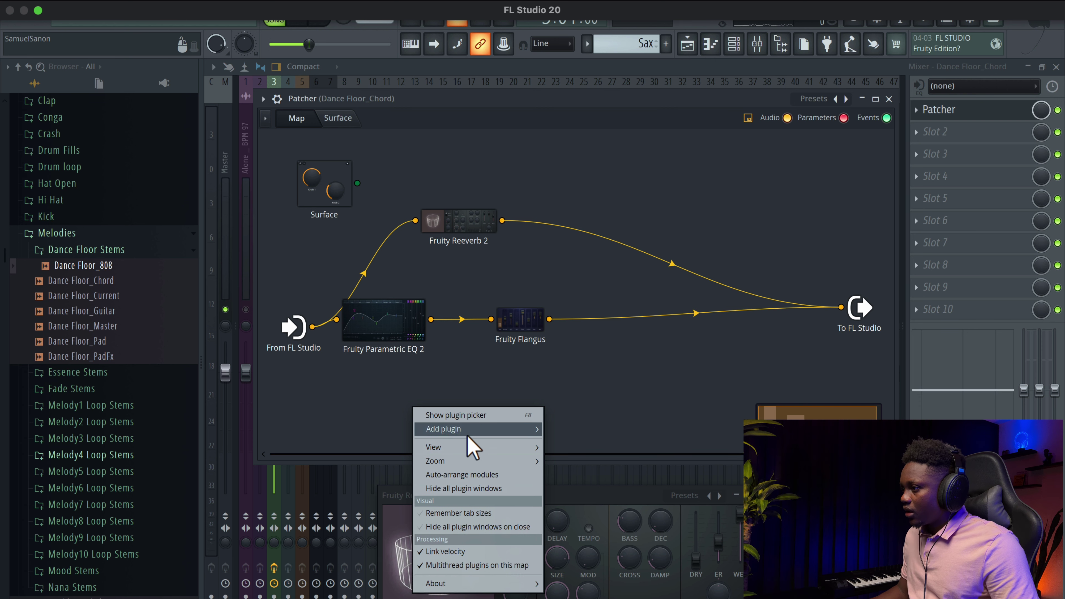
mouse_move(469, 430)
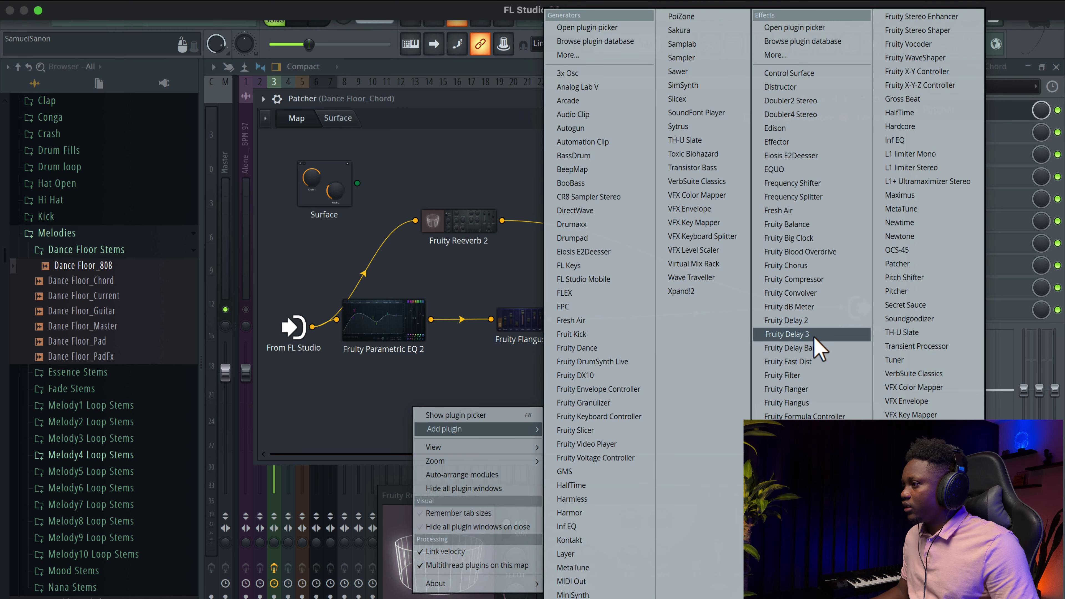
click(796, 334)
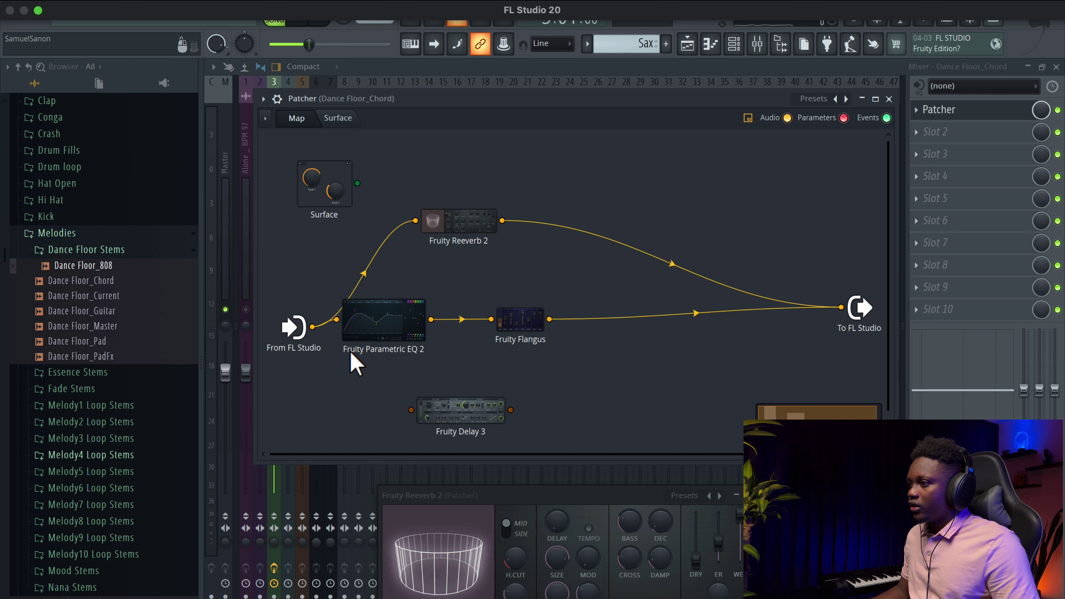
drag(313, 326, 411, 409)
drag(511, 410, 840, 308)
Set Fruity Delay 3 to the Ping pong model with output wet at 6.2%, and adjust its feedback level slightly
double_click(492, 407)
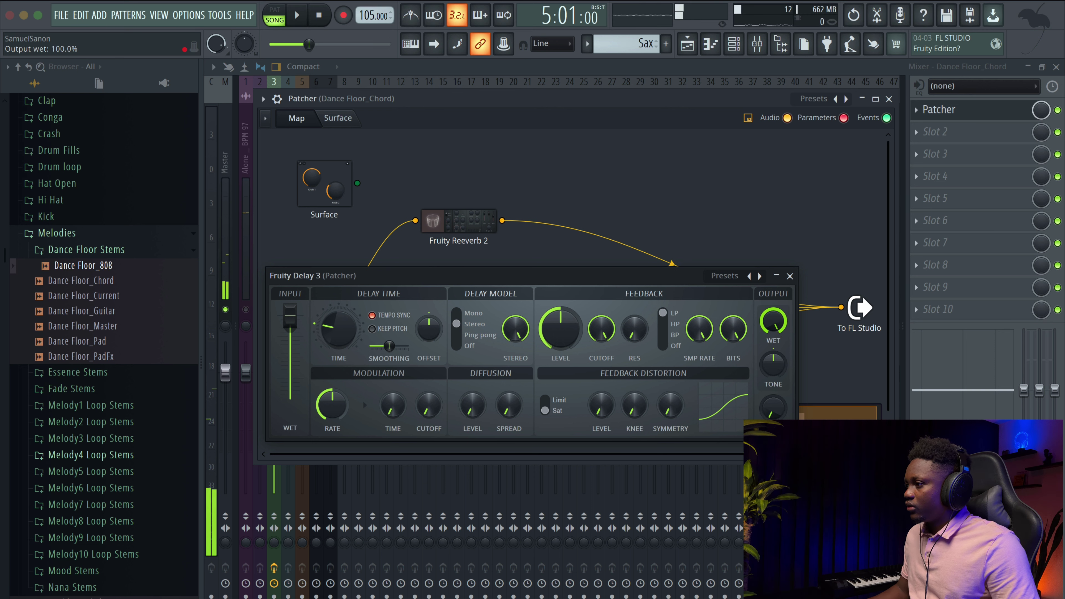
key(space)
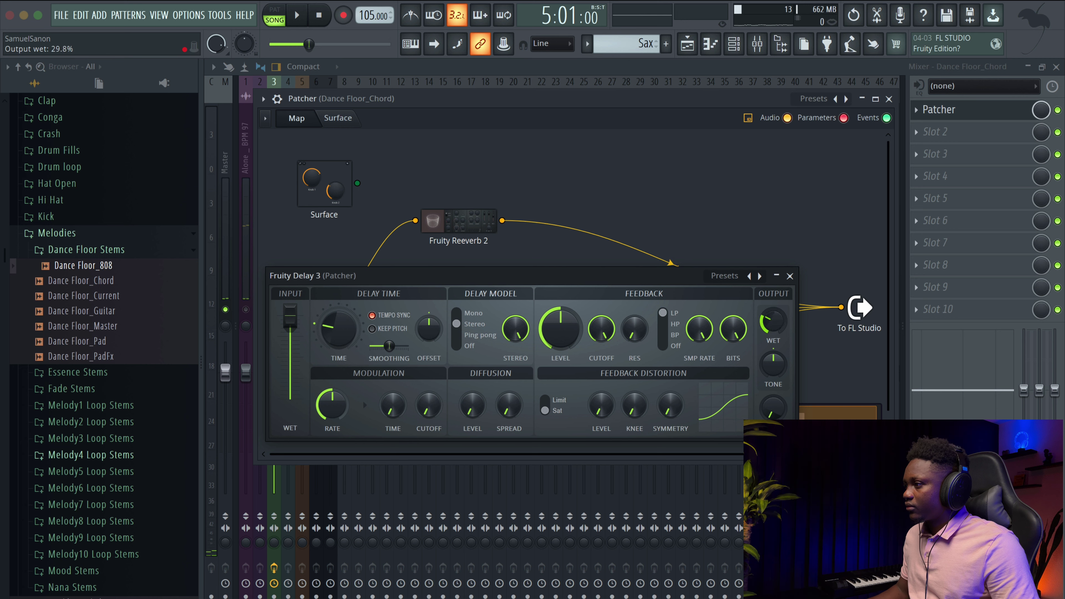
drag(755, 298, 769, 331)
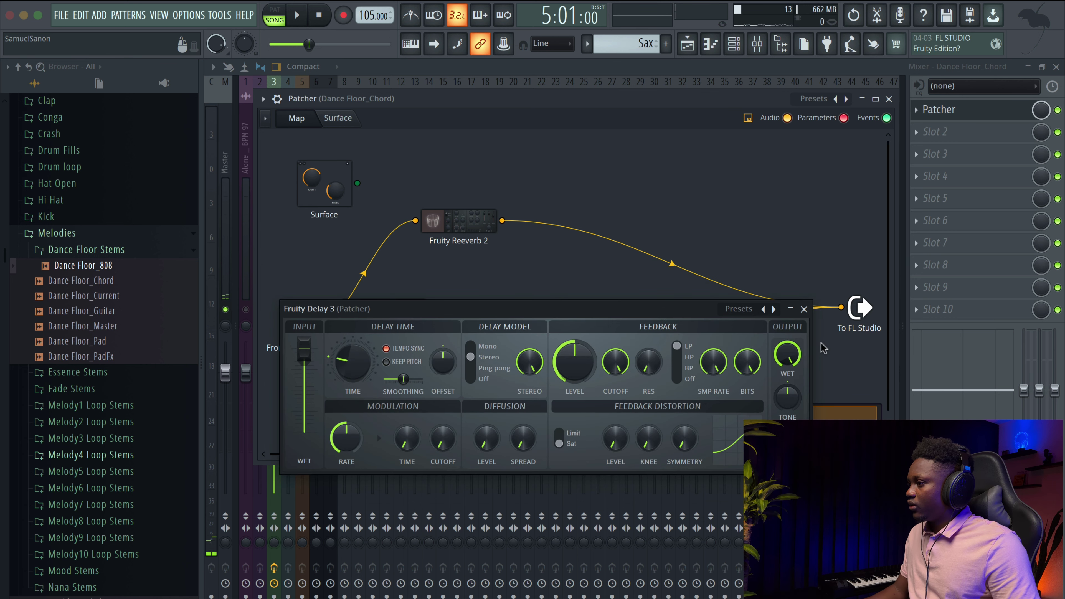
key(space)
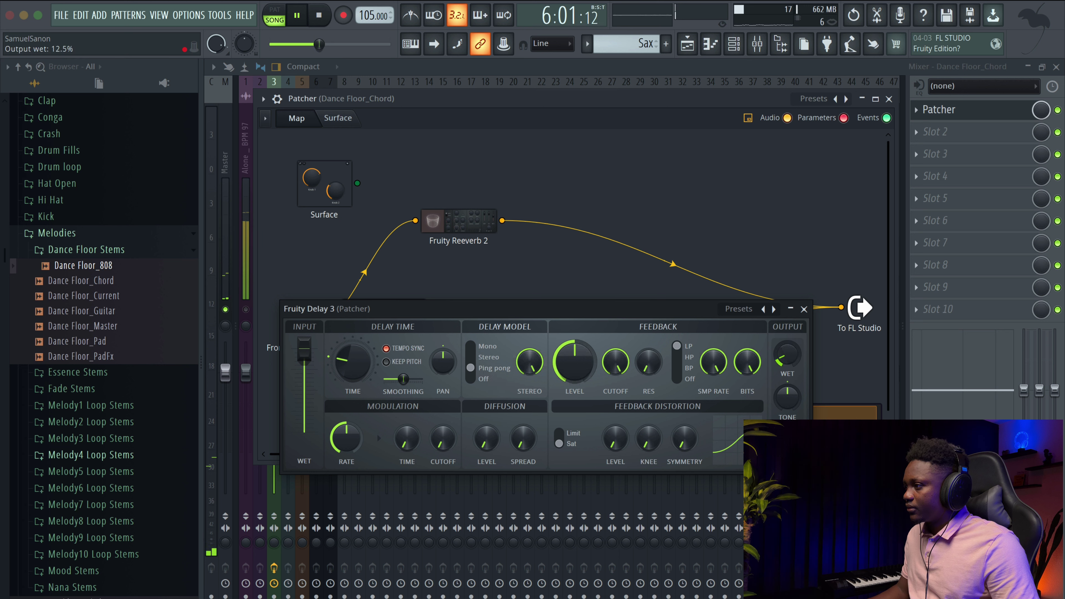
drag(786, 361, 785, 365)
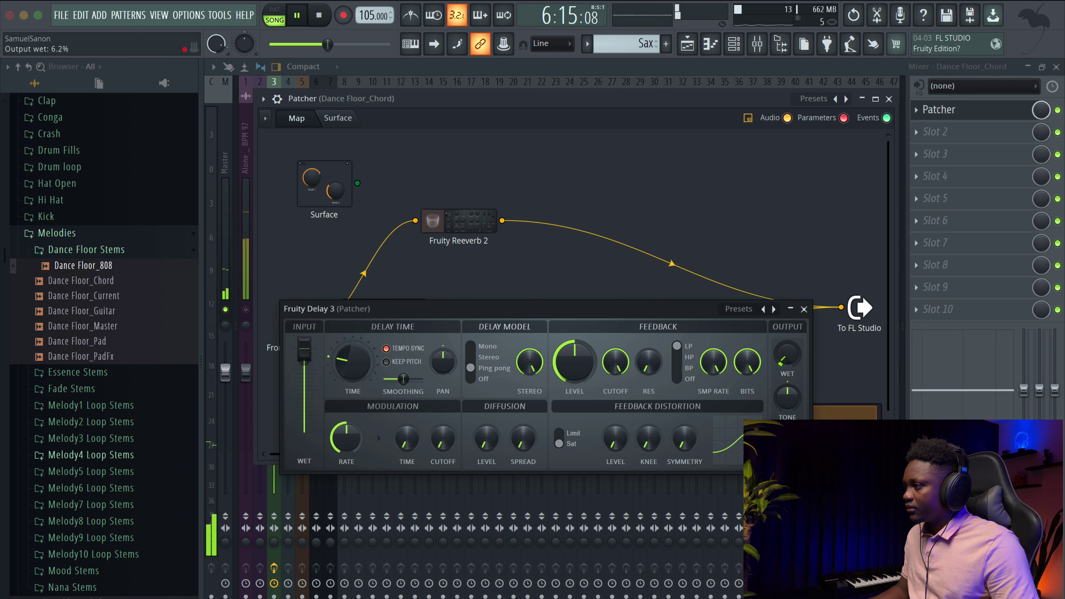
drag(575, 361, 583, 362)
click(803, 309)
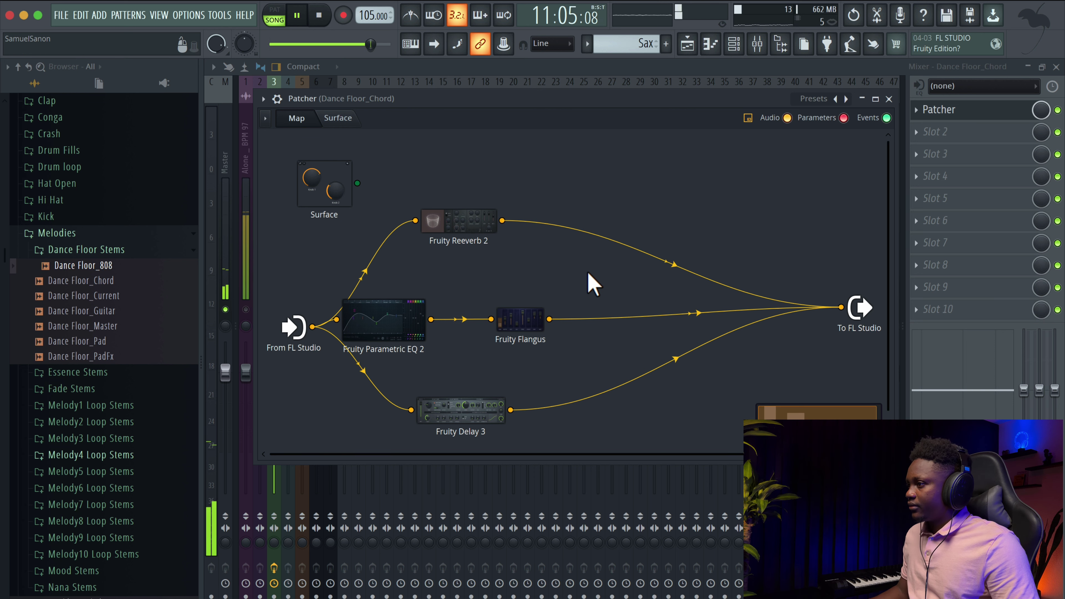
Close the Patcher, unsolo the Dance Floor_Chord track and play the full mix
click(889, 99)
key(space)
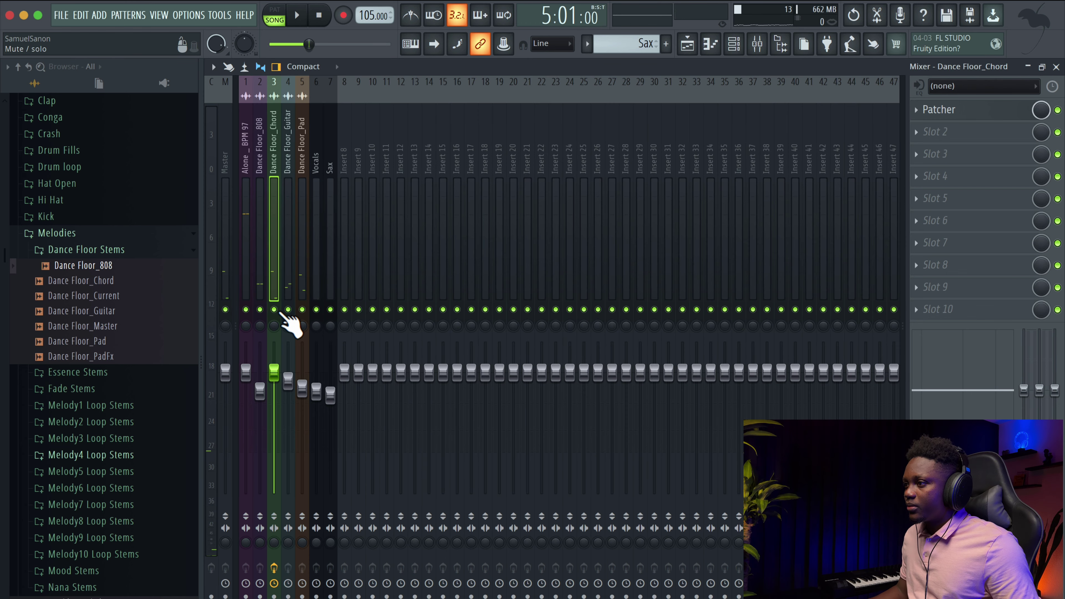
key(space)
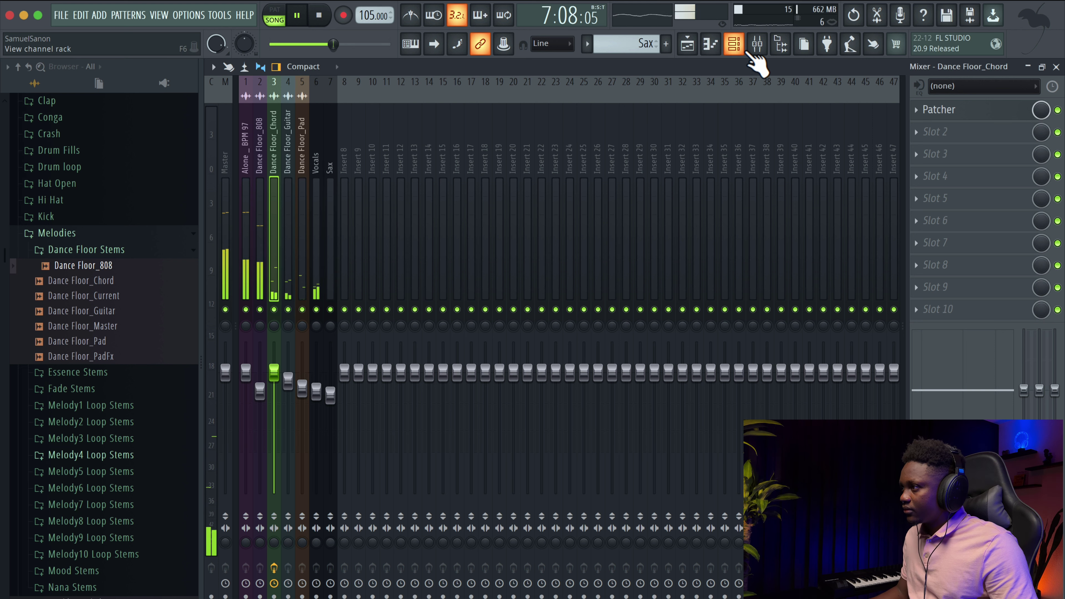
key(space)
Lower the Dance Floor_Chord channel's volume slightly in the channel rack while the mix plays
click(735, 44)
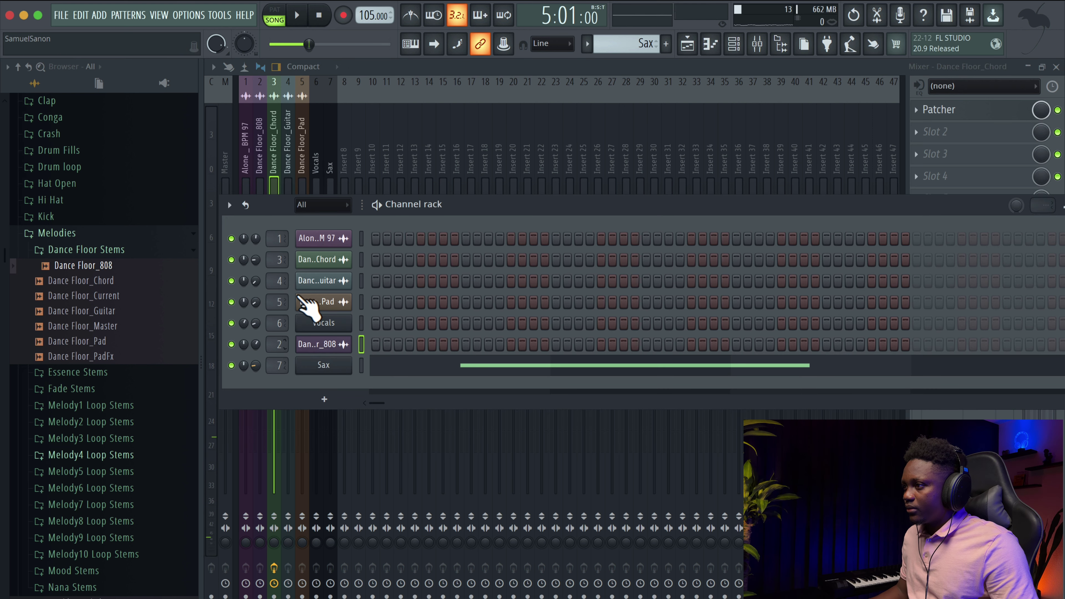
key(space)
mouse_move(255, 260)
mouse_down()
mouse_move(255, 277)
mouse_move(260, 263)
mouse_up()
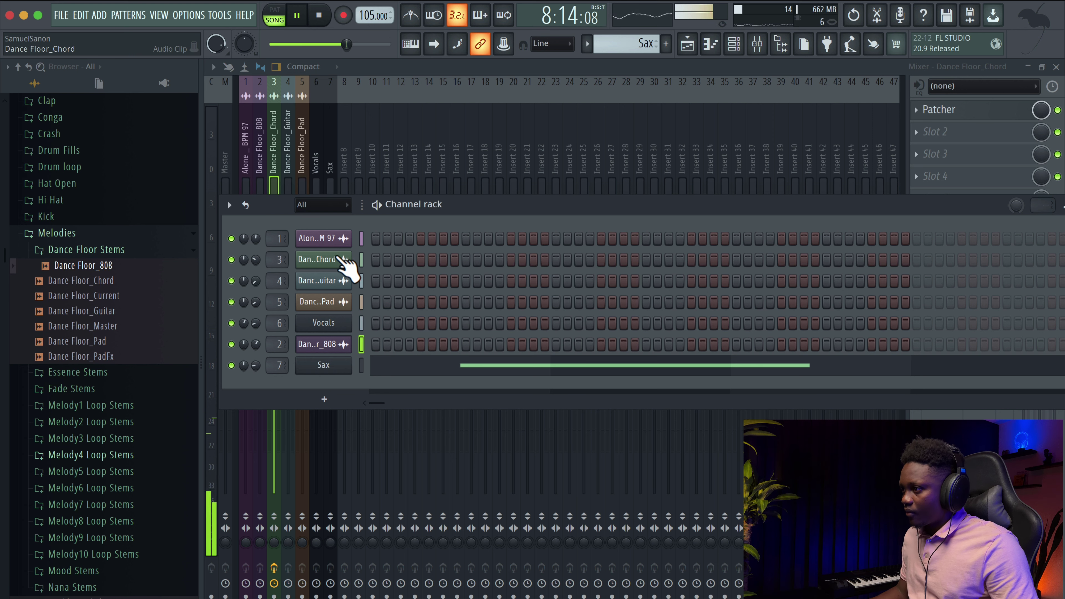
key(space)
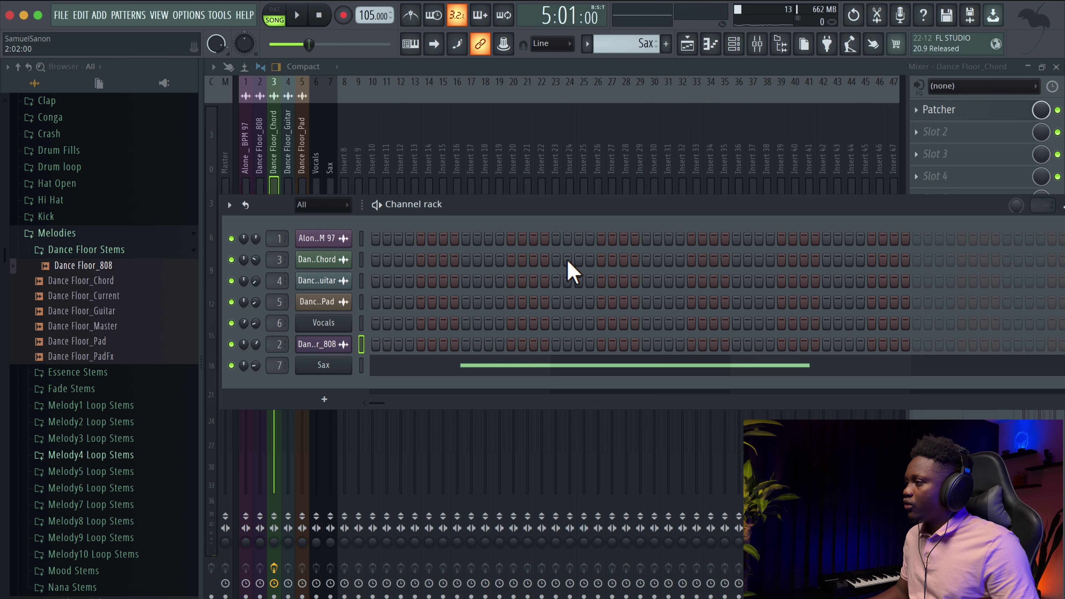
key(F6)
Add Fruity parametric EQ 2 to the first effect slot of the Vocals mixer track
click(319, 143)
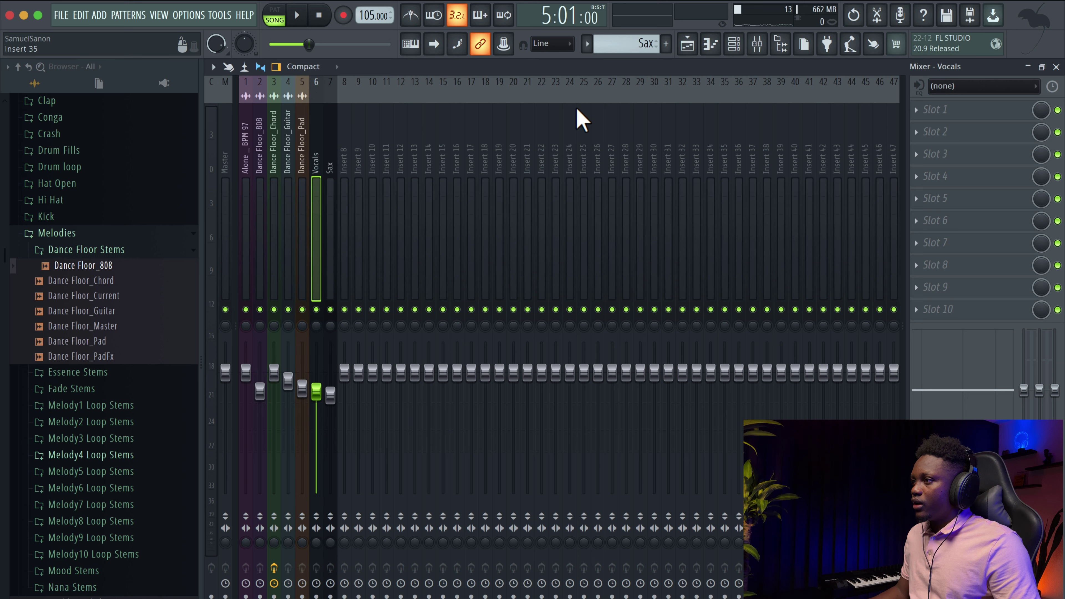
click(921, 114)
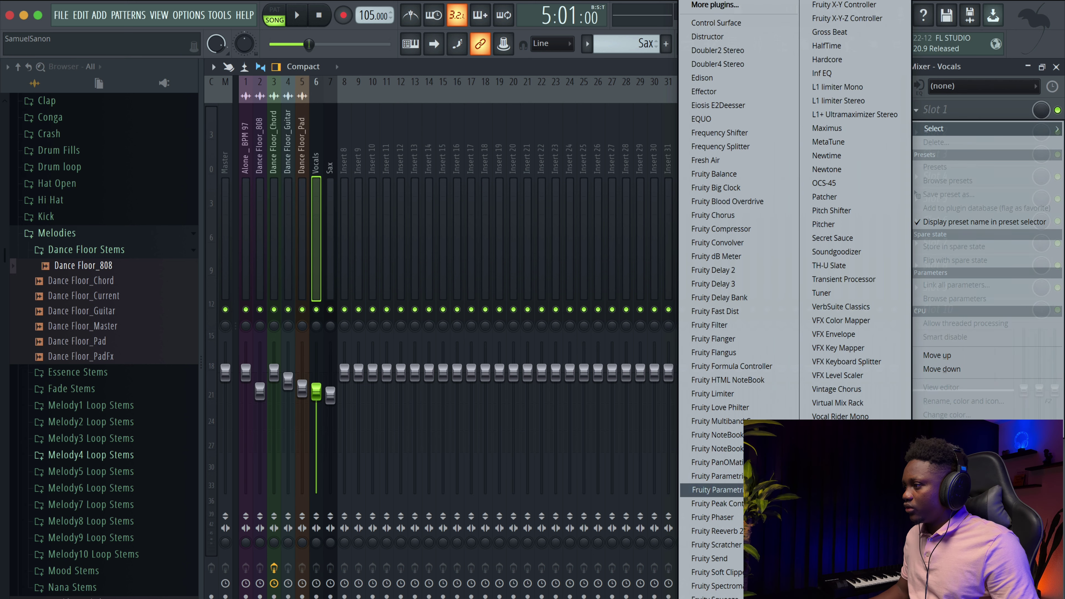
click(711, 490)
Set band 1 of the Vocals EQ to high pass and raise its cutoff into the low mids while listening
click(673, 193)
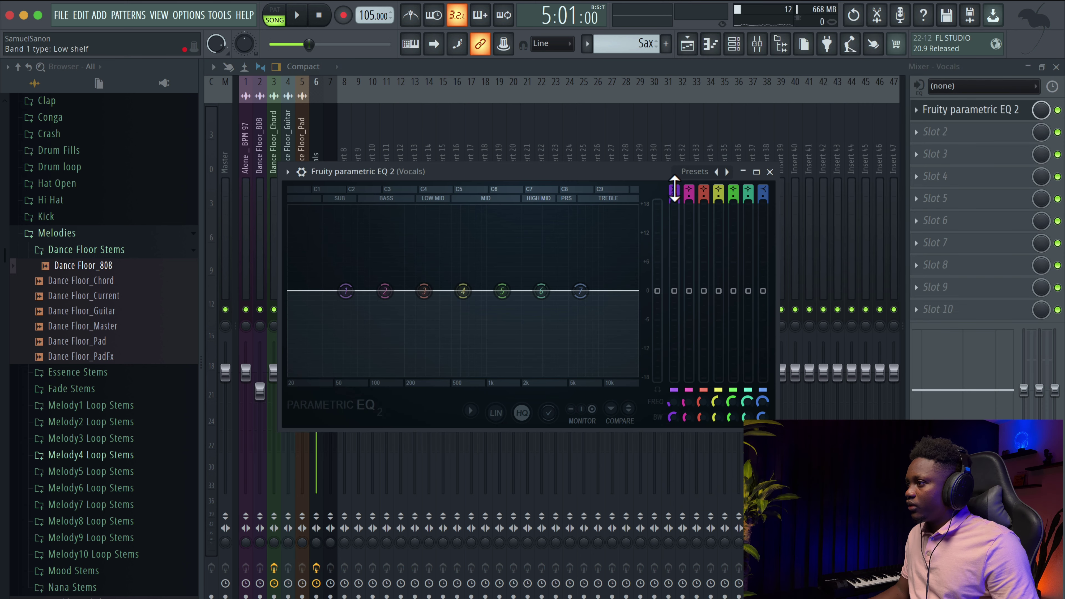
key(space)
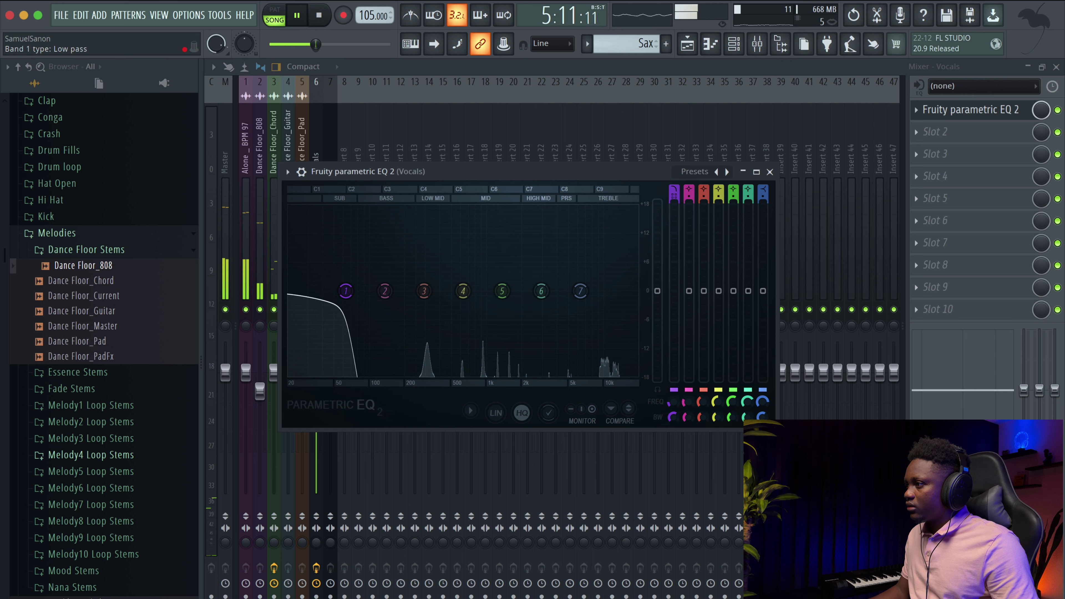
key(space)
drag(674, 189, 673, 181)
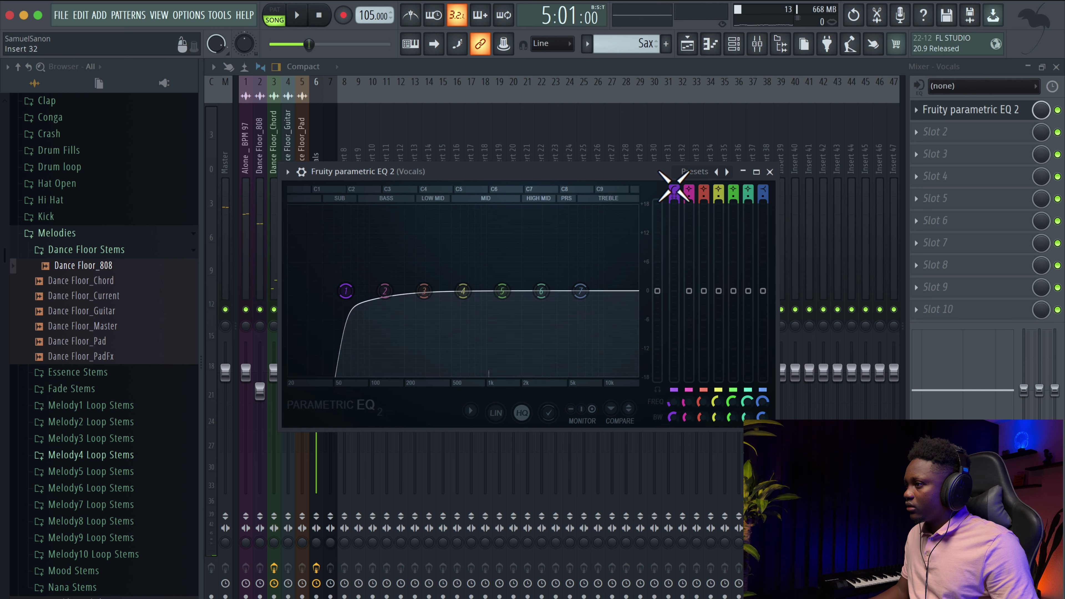
key(space)
drag(368, 290, 416, 296)
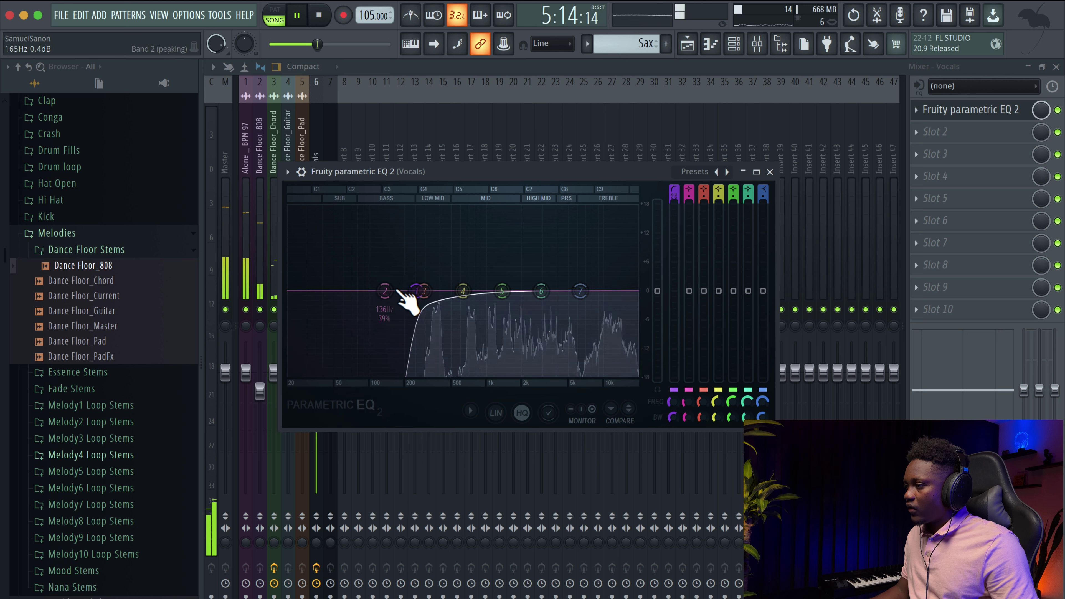
key(space)
click(770, 172)
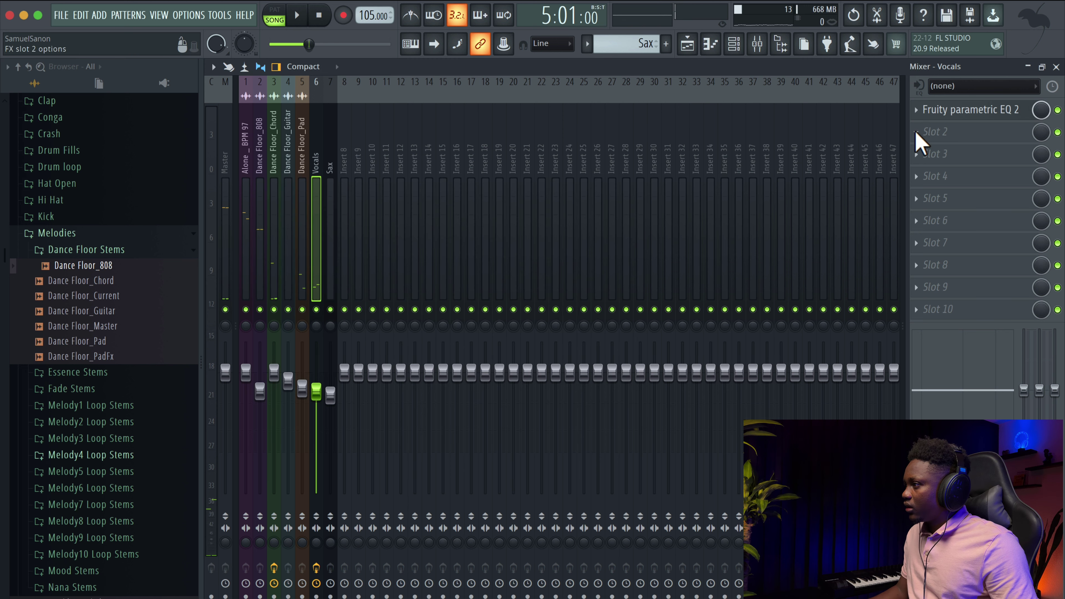
Add Fruity Convolver to the second Vocals slot with a reduced wet level, and lower the Vocals fader slightly
click(915, 132)
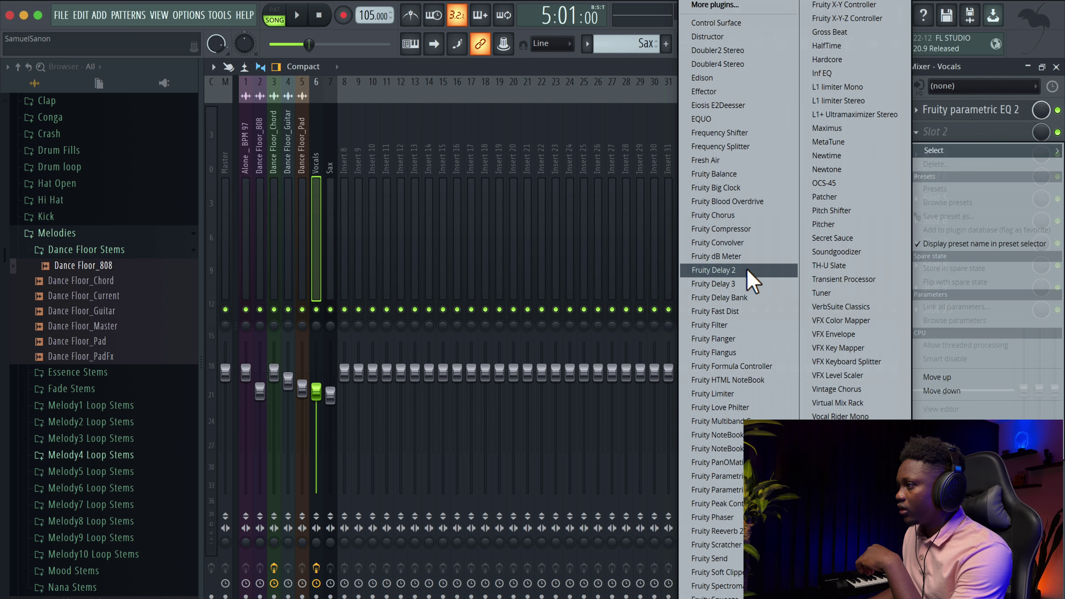
click(742, 243)
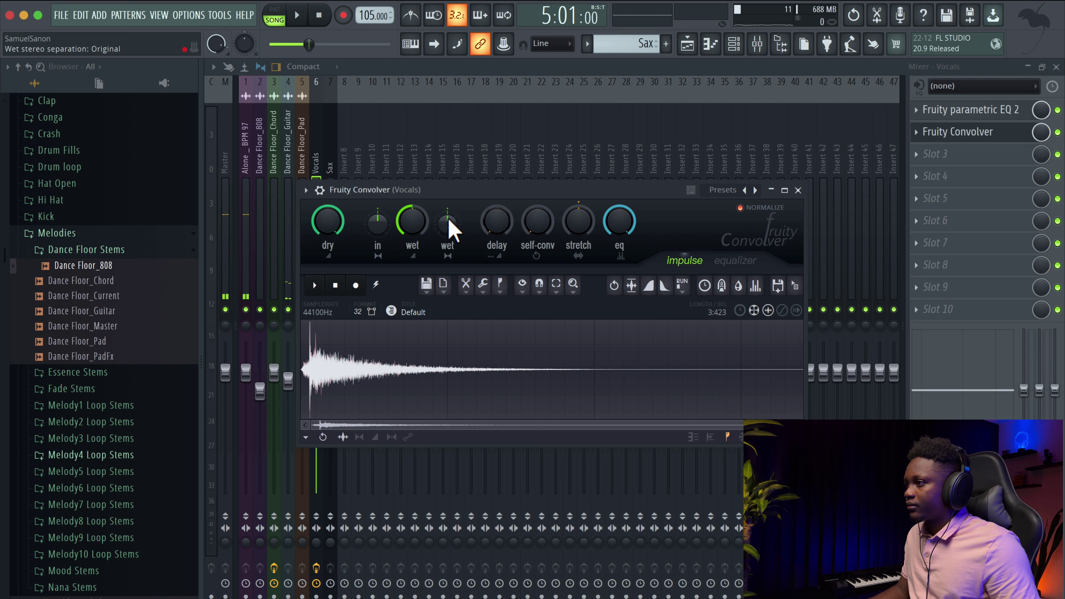
key(space)
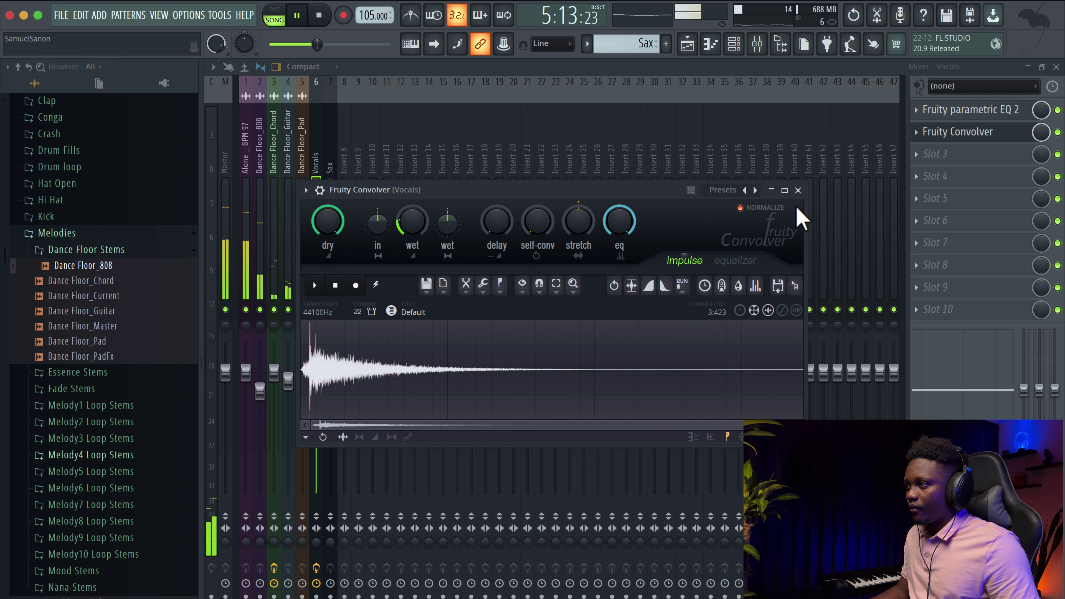
click(797, 190)
drag(316, 370, 316, 398)
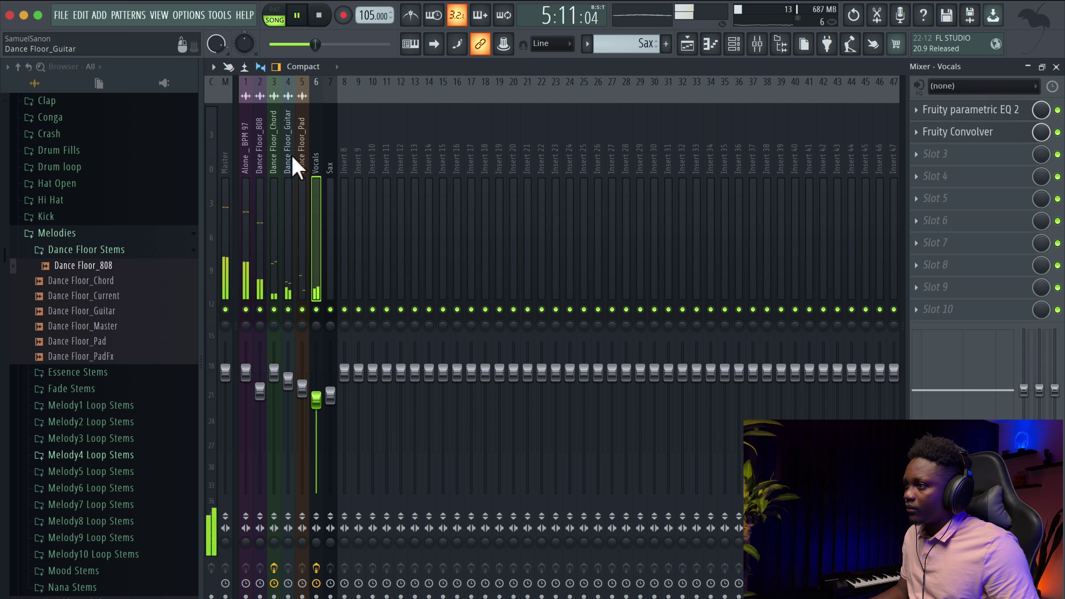
Solo the Dance Floor_Pad mixer track and add Fruity parametric EQ 2 to its first effect slot
click(298, 170)
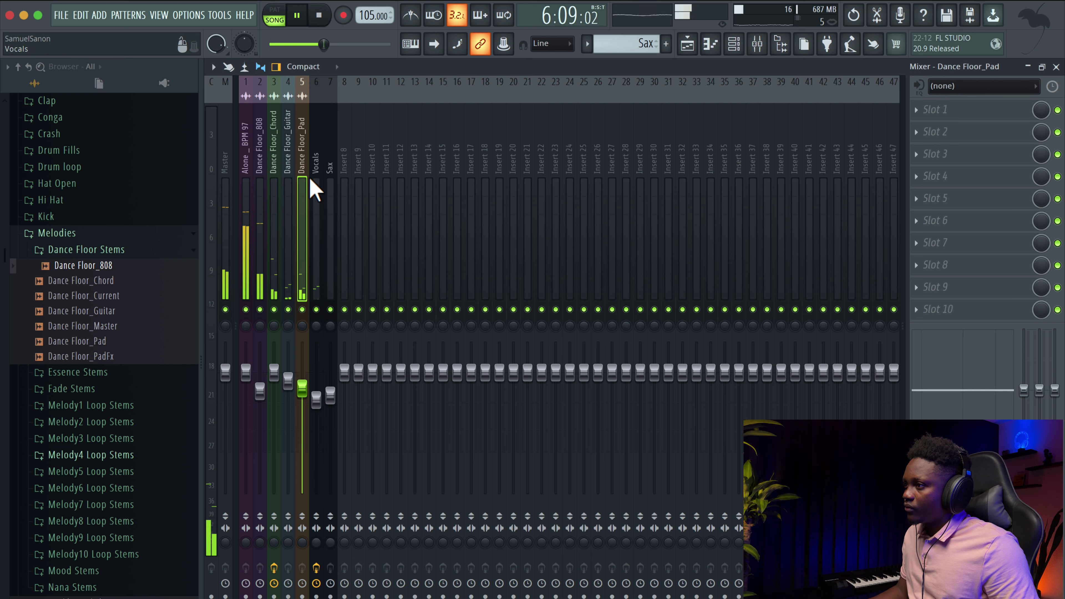
right_click(301, 309)
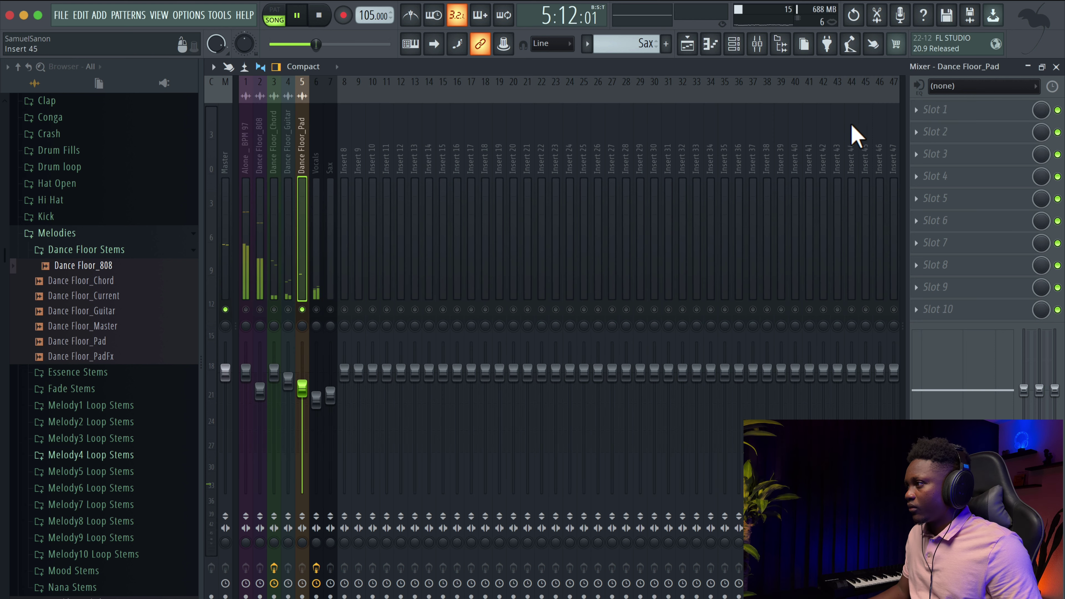
click(935, 109)
mouse_move(965, 128)
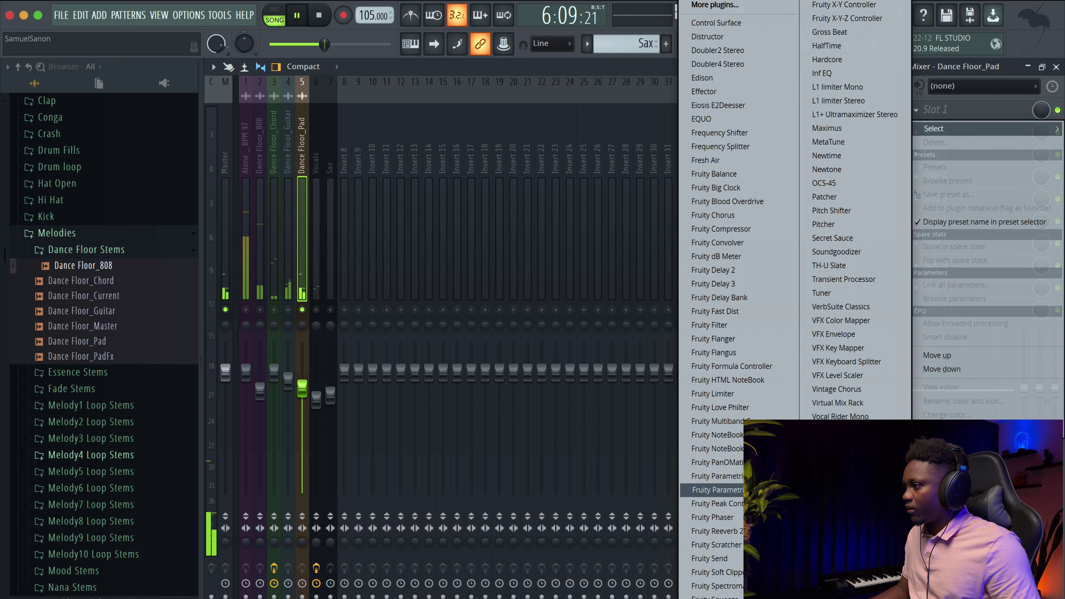
click(713, 490)
key(space)
Load the 20Hz + 18kHz cut preset on the pad's EQ, raise the high pass to about 280 Hz and lower the low pass to 1356 Hz
click(690, 134)
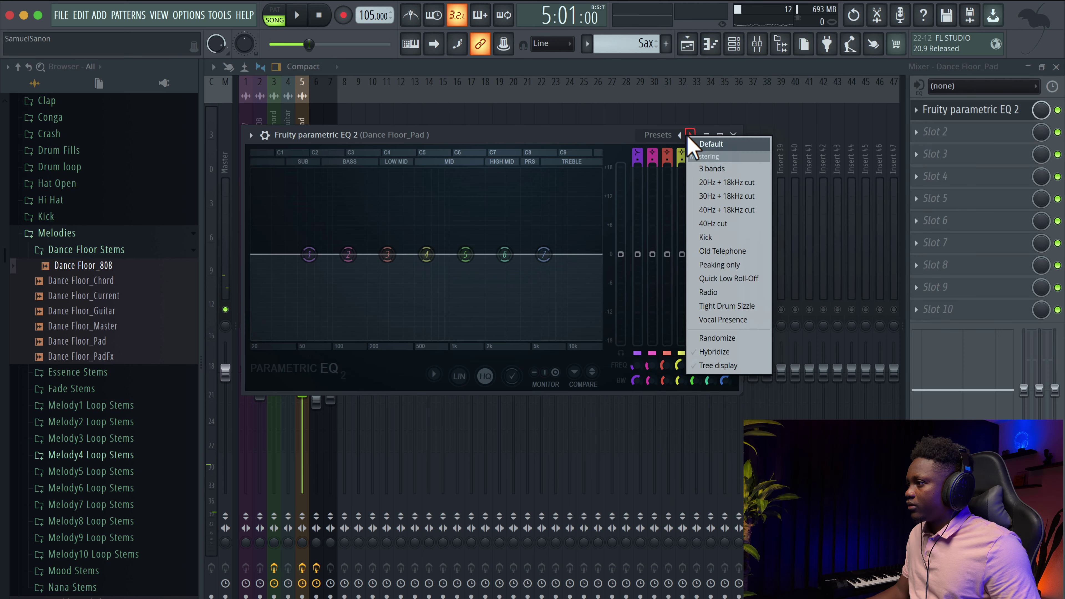
click(717, 182)
drag(262, 255, 388, 253)
key(space)
drag(599, 254, 465, 253)
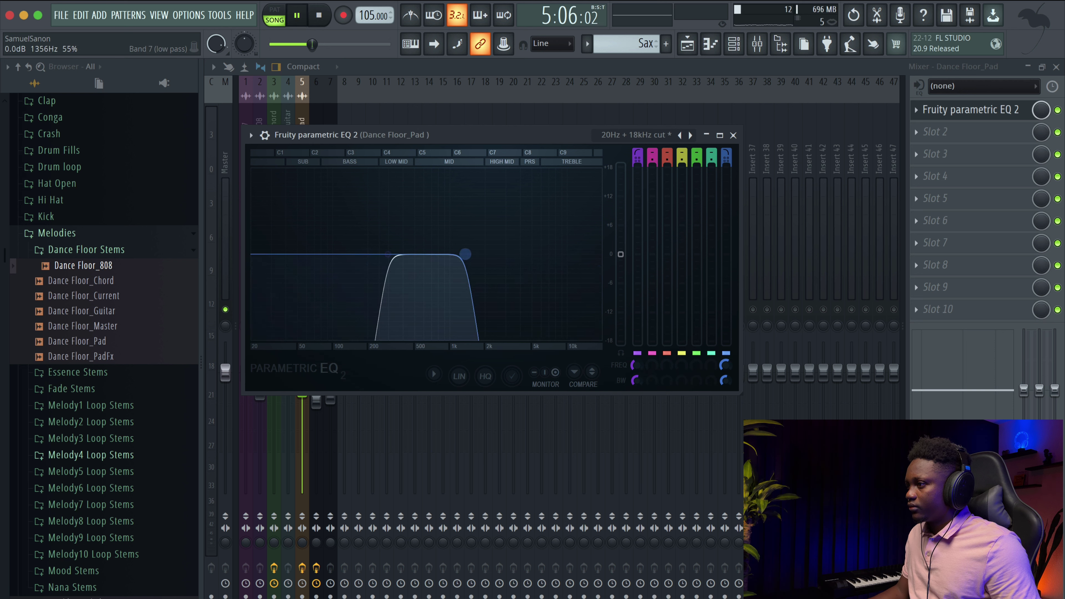
Narrow the pad's EQ band further by raising the high pass to around 500 Hz and lowering the low pass, and close the EQ
key(space)
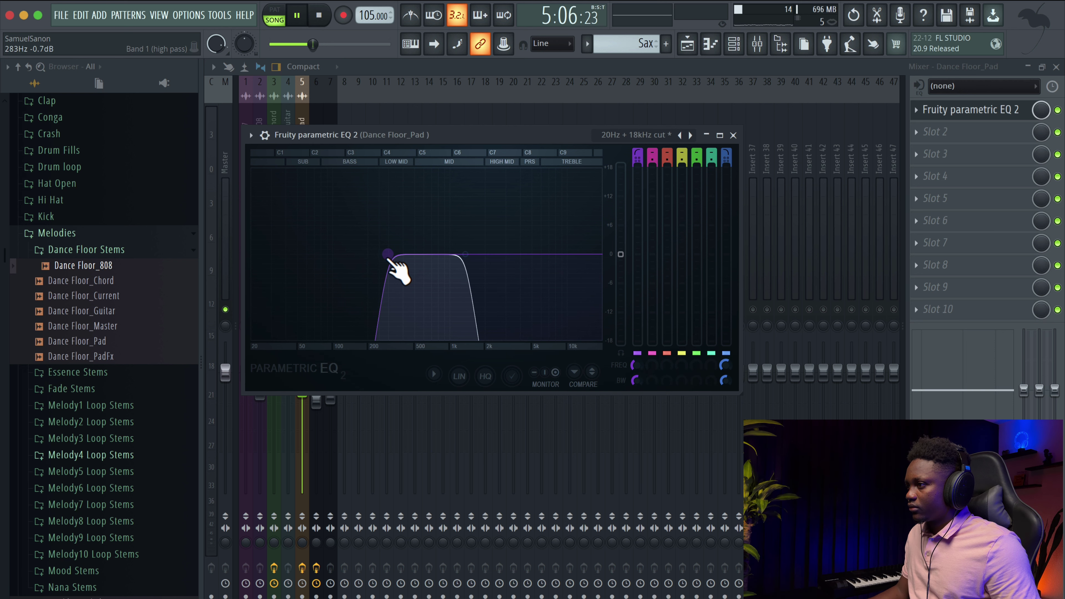
drag(388, 254, 417, 254)
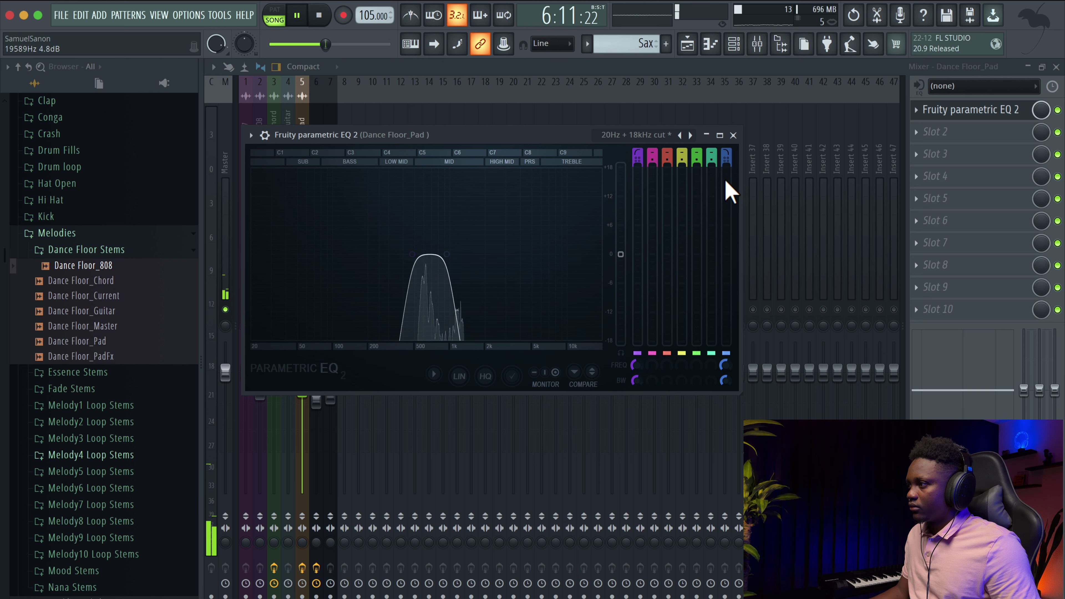
click(733, 134)
Unsolo Dance Floor_Pad and lower the pad and Vocals faders slightly against the full mix
key(space)
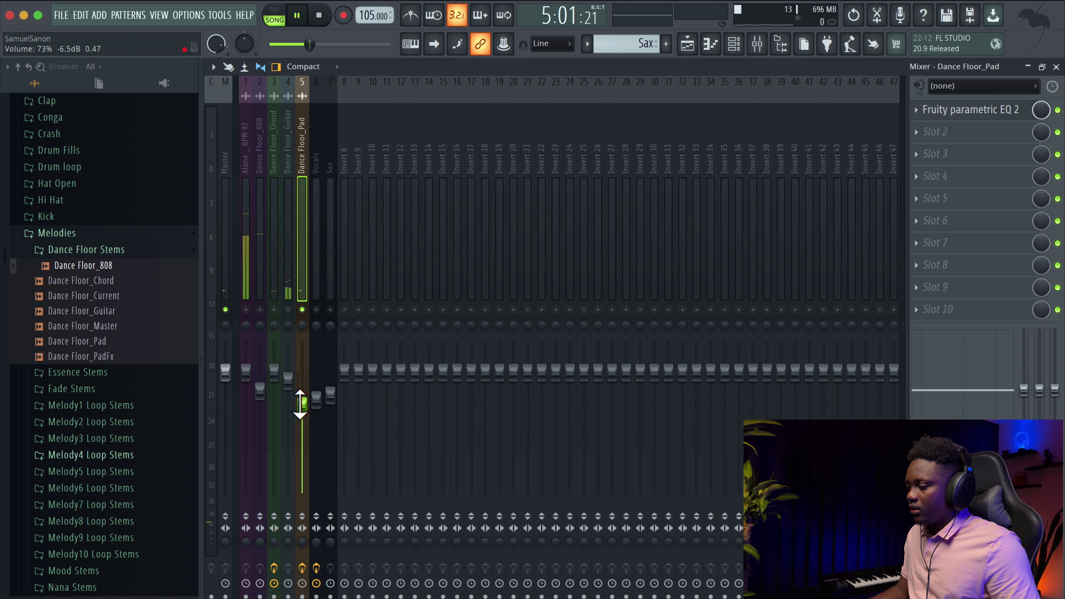
right_click(302, 309)
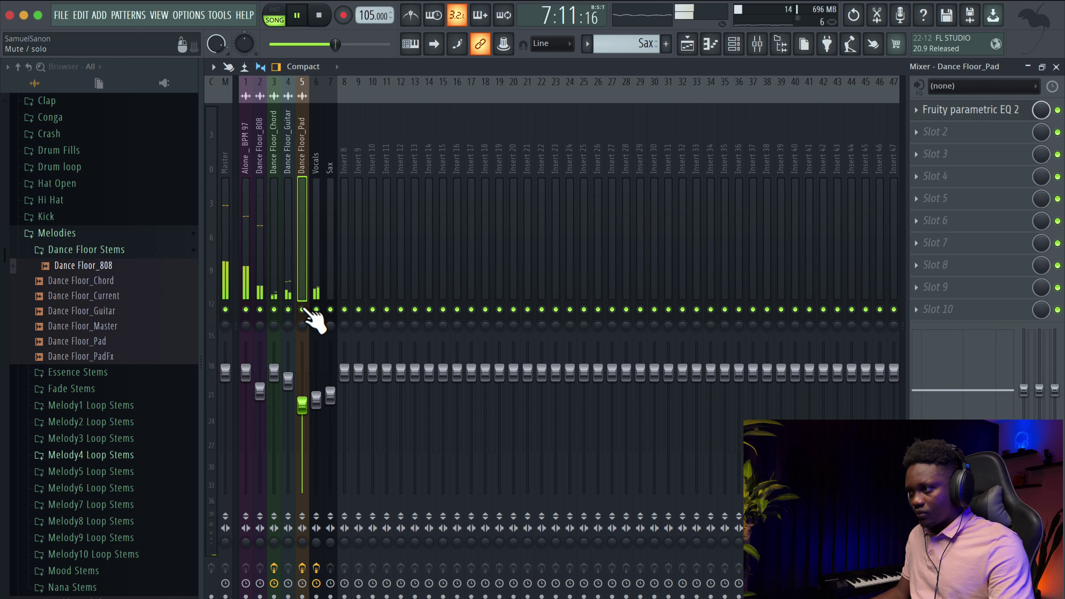
click(316, 401)
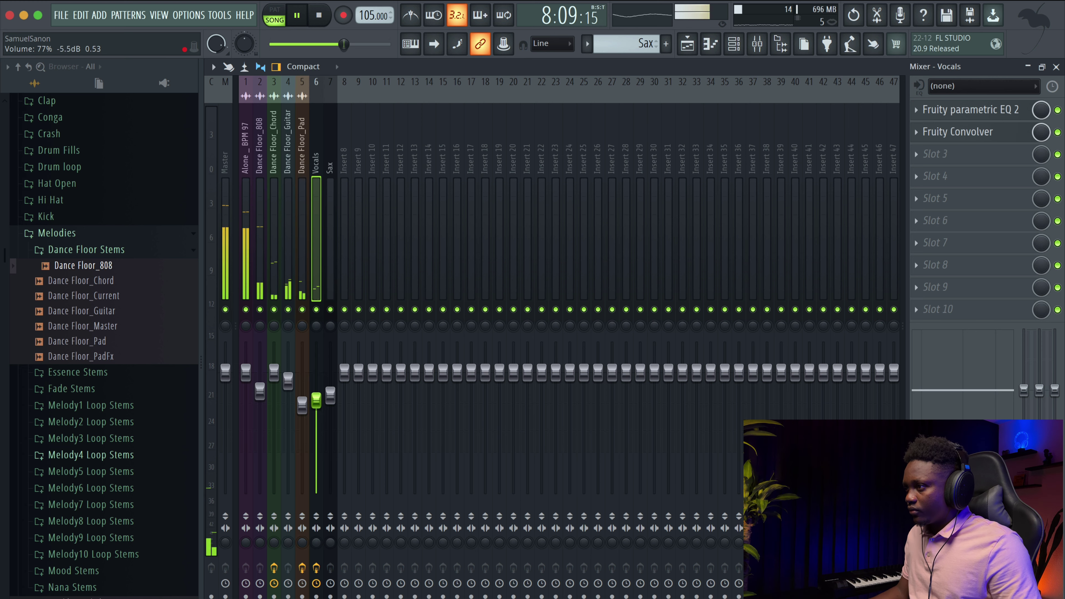
key(space)
Play the arrangement from the start and inspect the Sax clip's notes in the piano roll
click(688, 44)
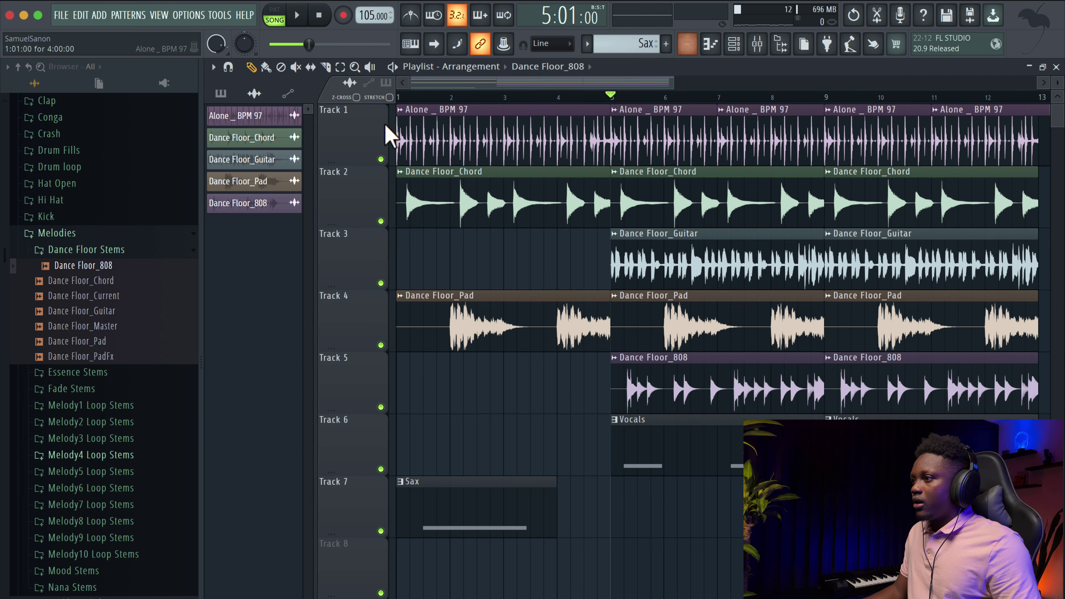
key(space)
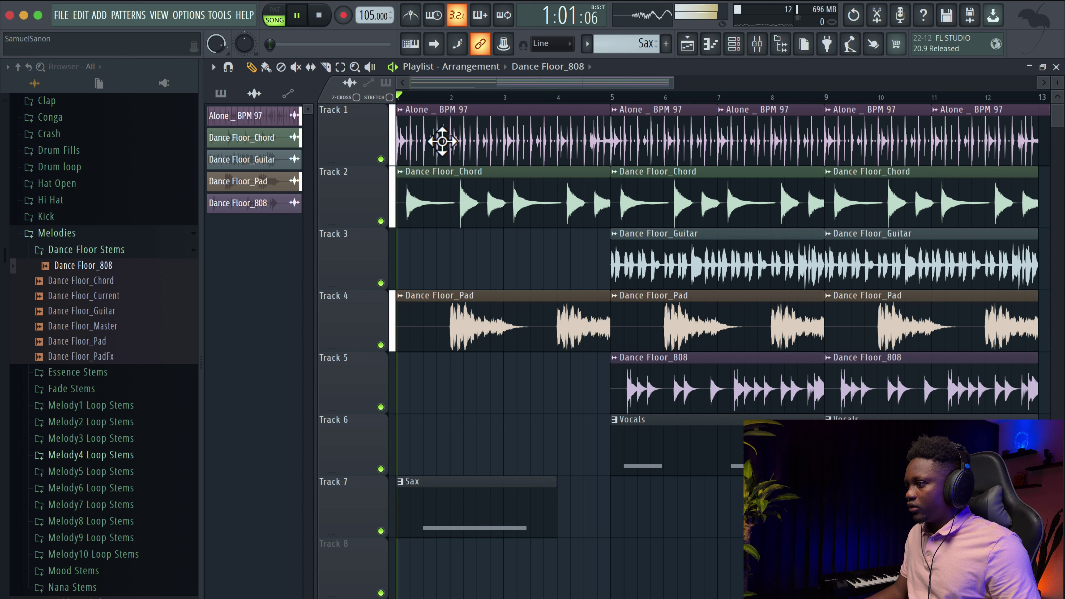
double_click(435, 495)
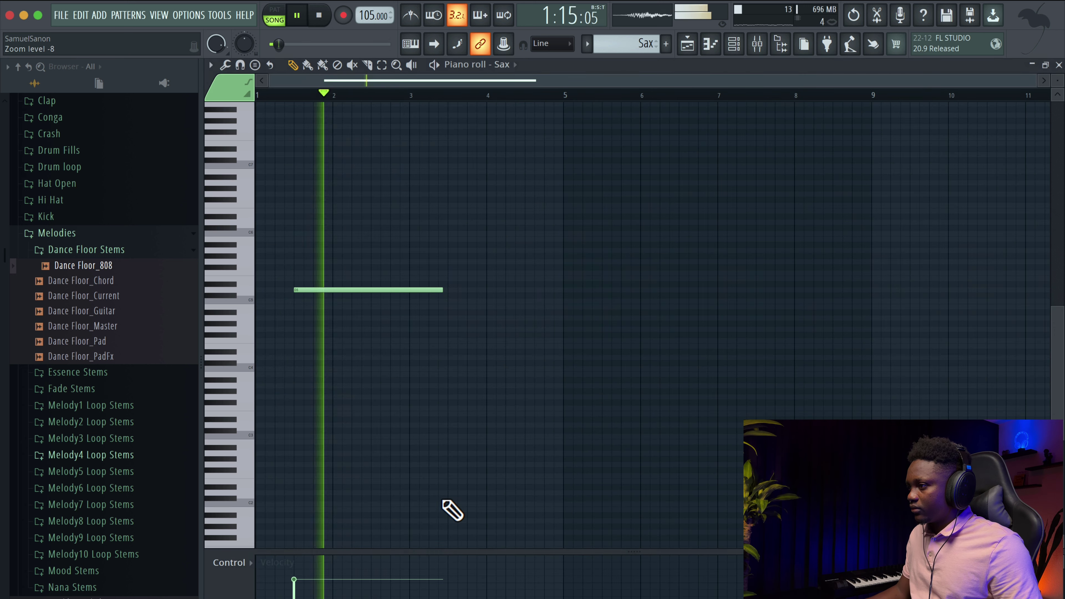
click(1059, 65)
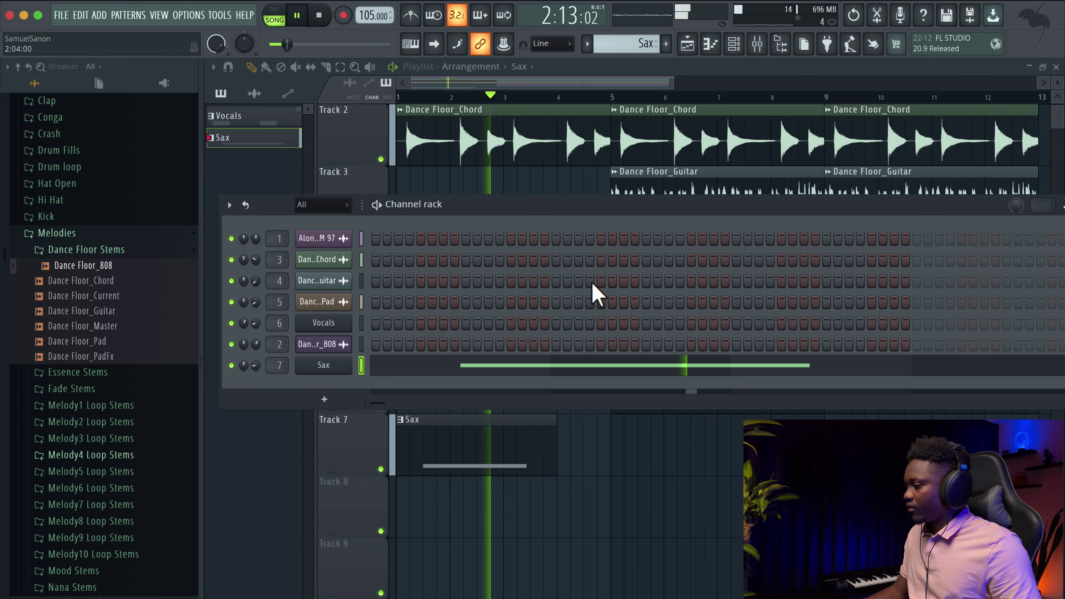
key(space)
Open the Sax channel to bring up its mixer track, and close its Arcade plugin windows
click(335, 362)
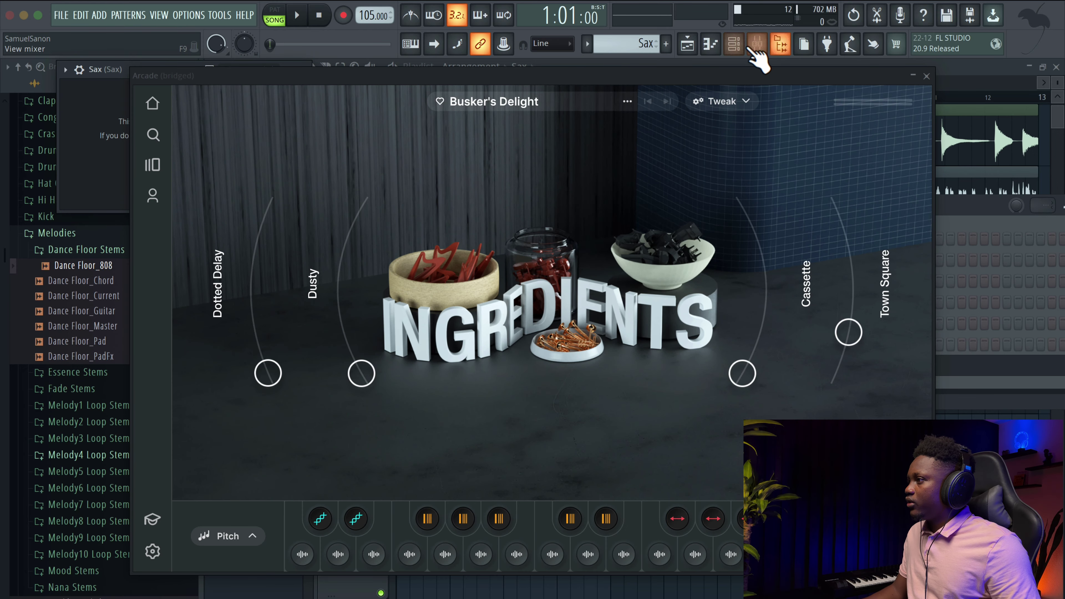
click(735, 45)
click(757, 43)
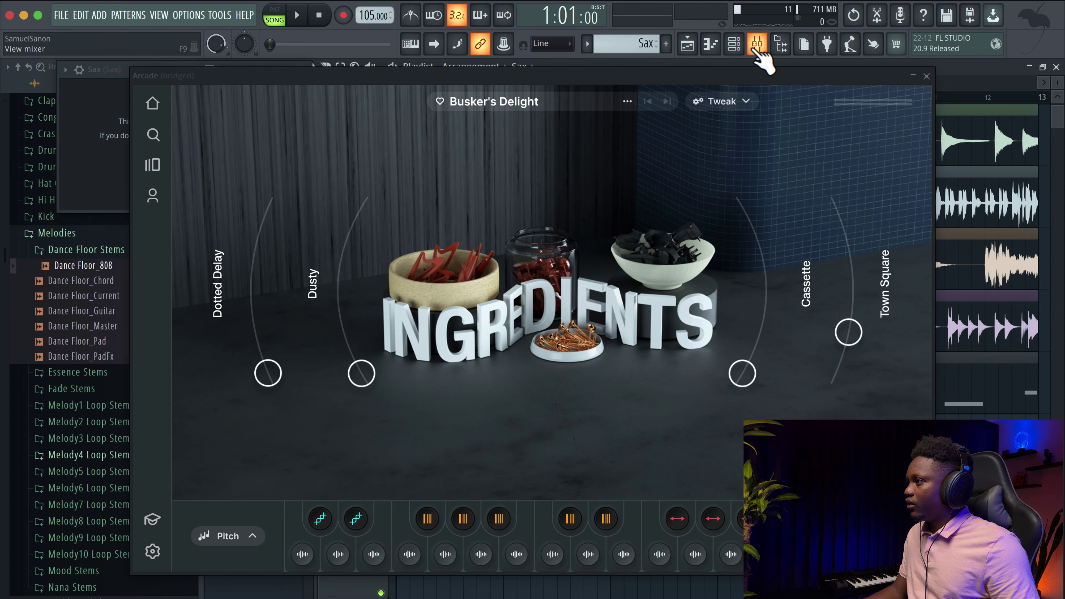
click(932, 80)
click(935, 110)
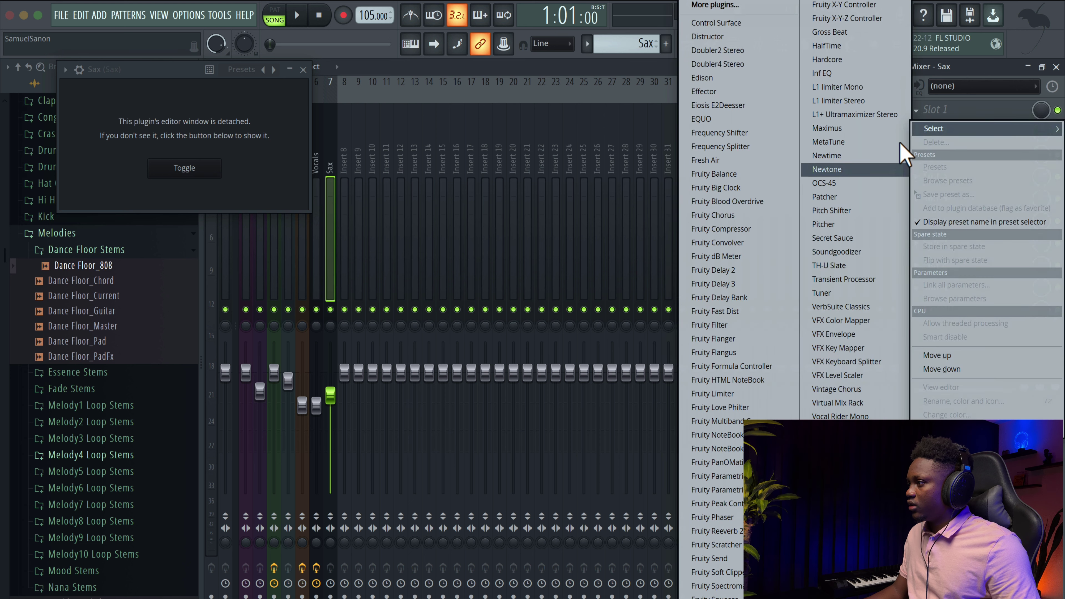
click(648, 403)
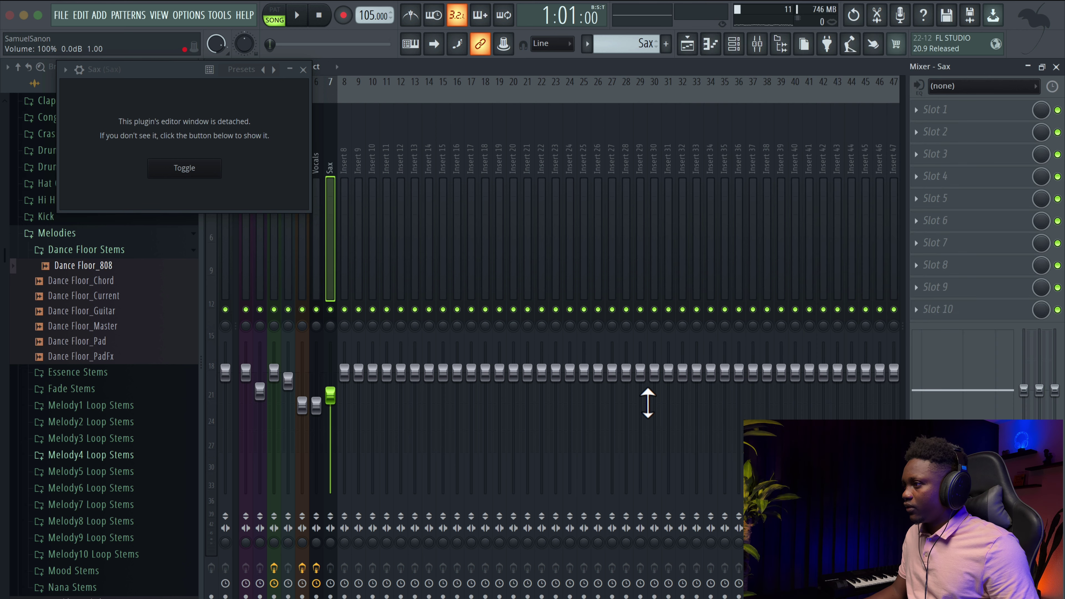
click(303, 70)
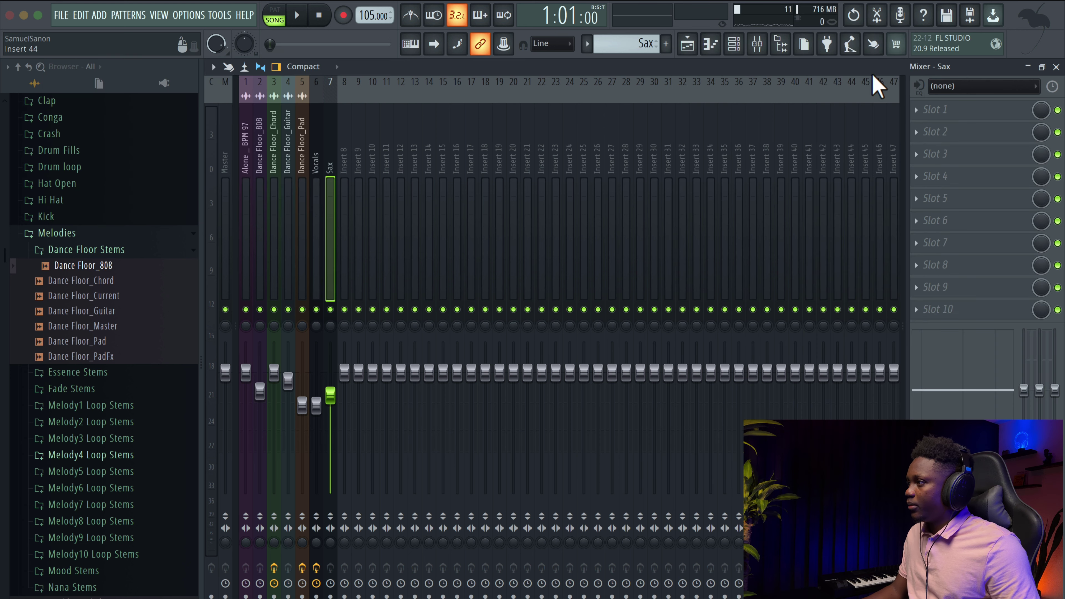
Add Fruity parametric EQ 2 to the first Sax effect slot and change the filter type of band 1
click(922, 122)
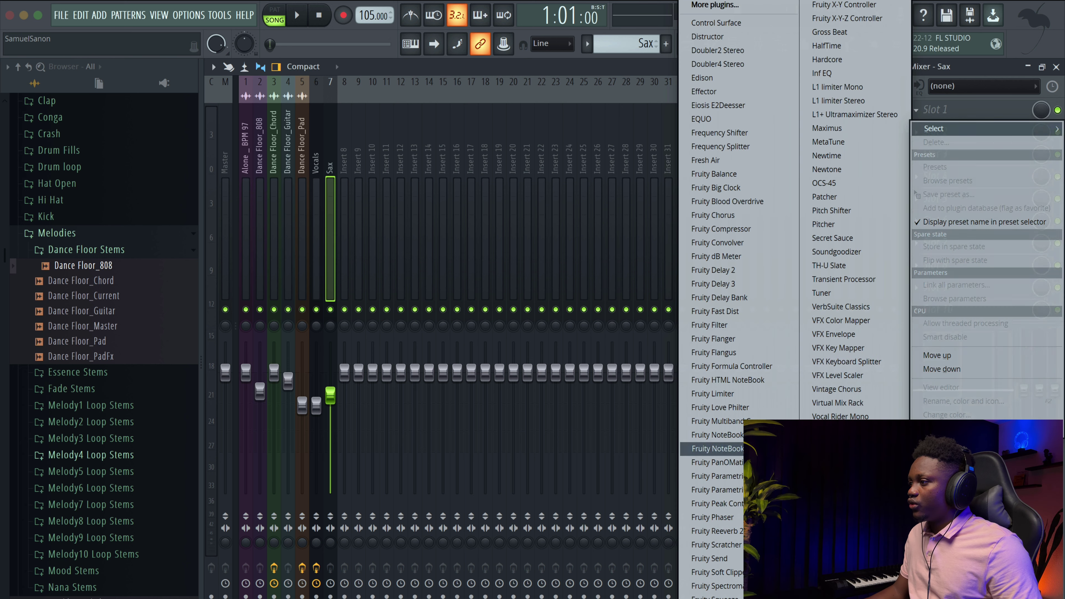
click(709, 491)
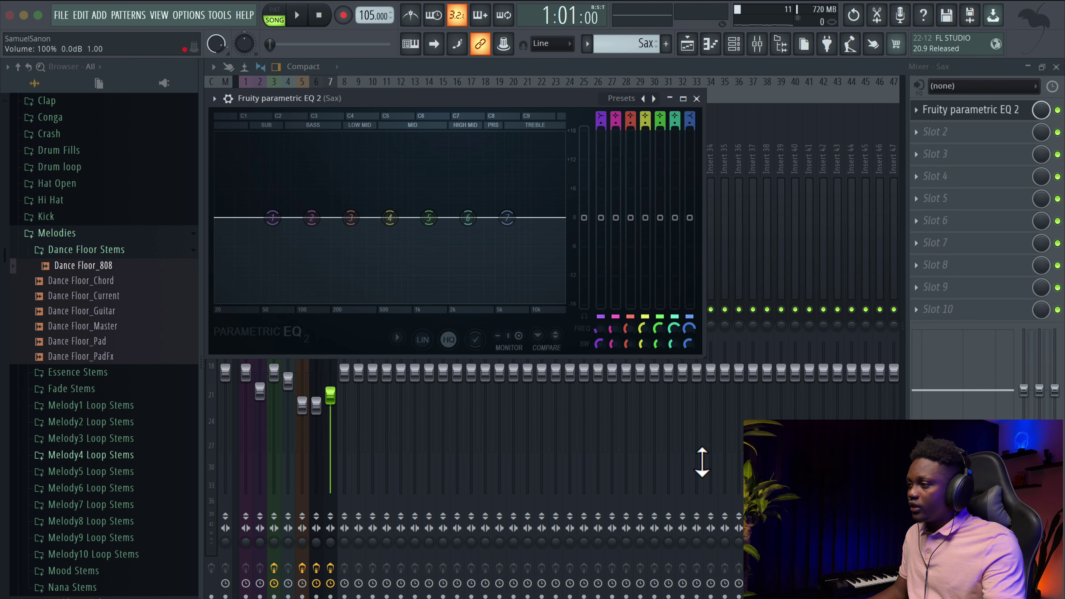
drag(601, 115, 601, 126)
Add Fruity Fast Dist to the second Sax effect slot and play the song to hear it
click(934, 131)
click(744, 312)
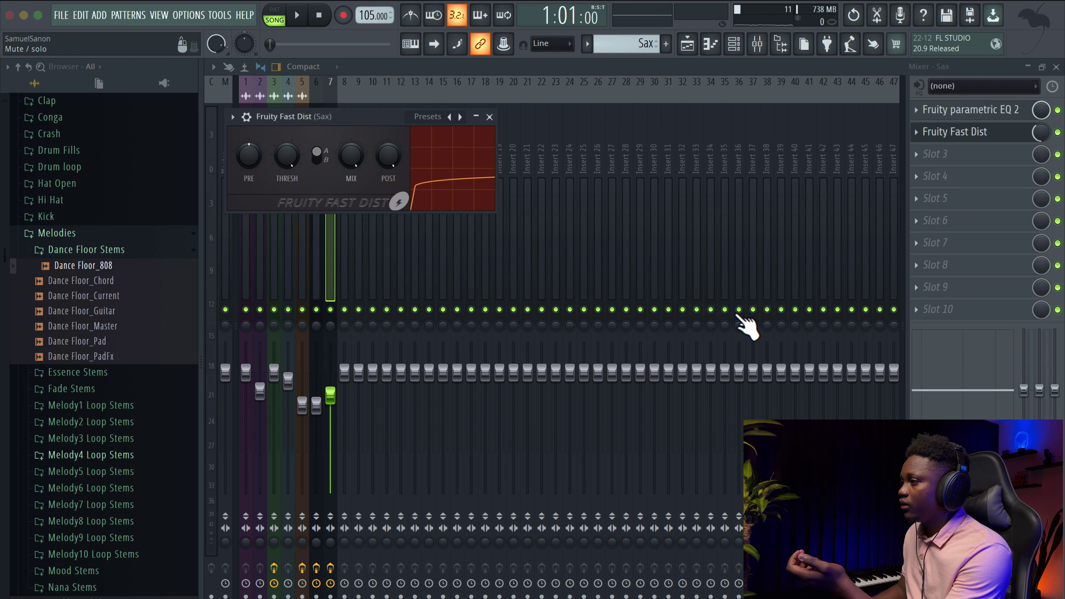
drag(337, 117, 405, 172)
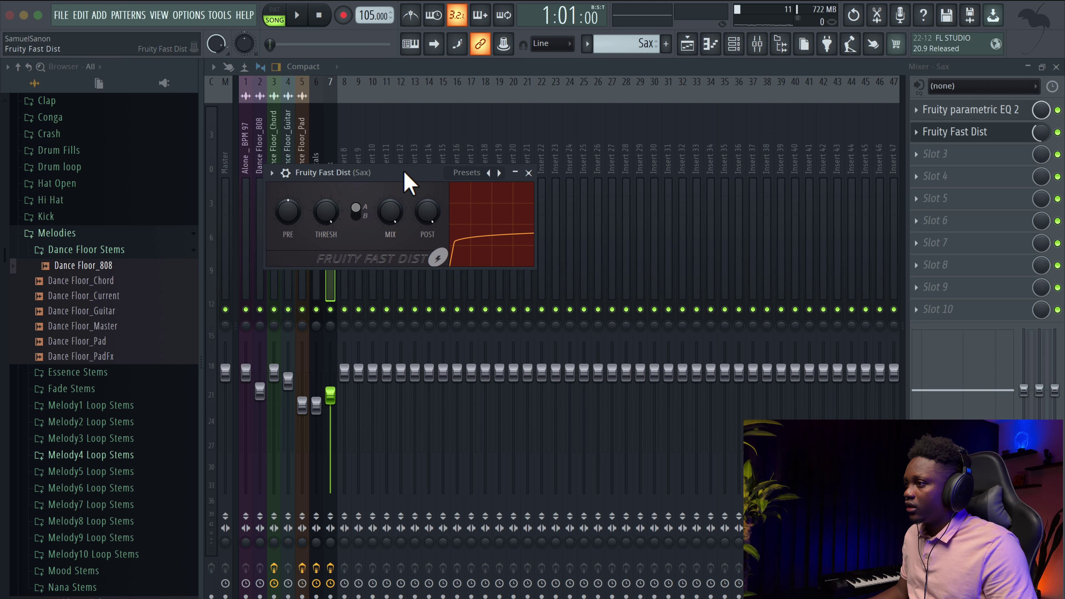
key(space)
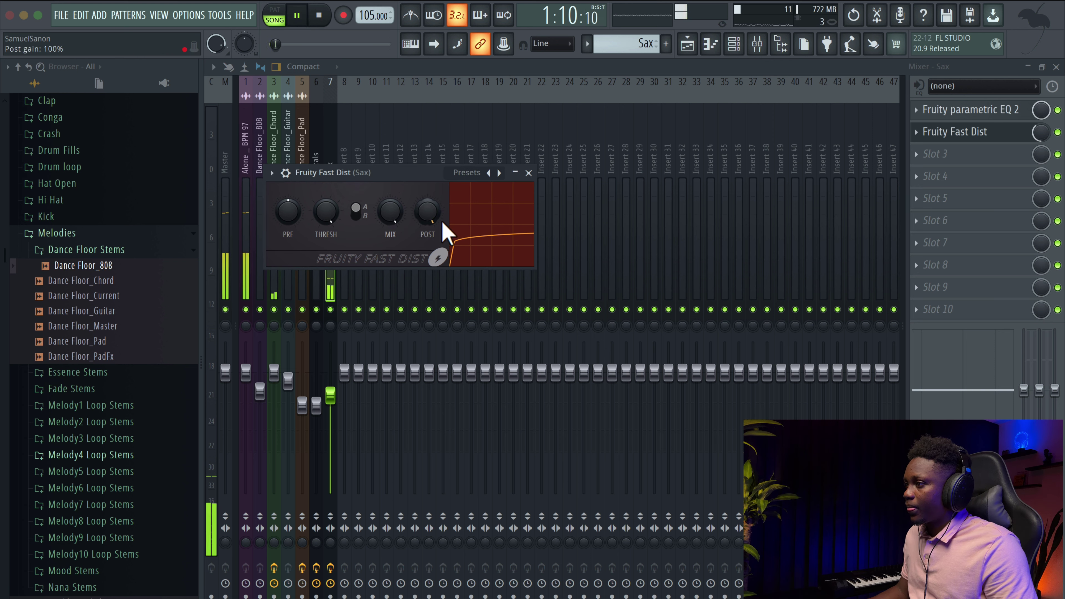
Randomize the Fruity Fast Dist settings on the Sax, play the song and switch the distortion type to B
key(space)
click(498, 173)
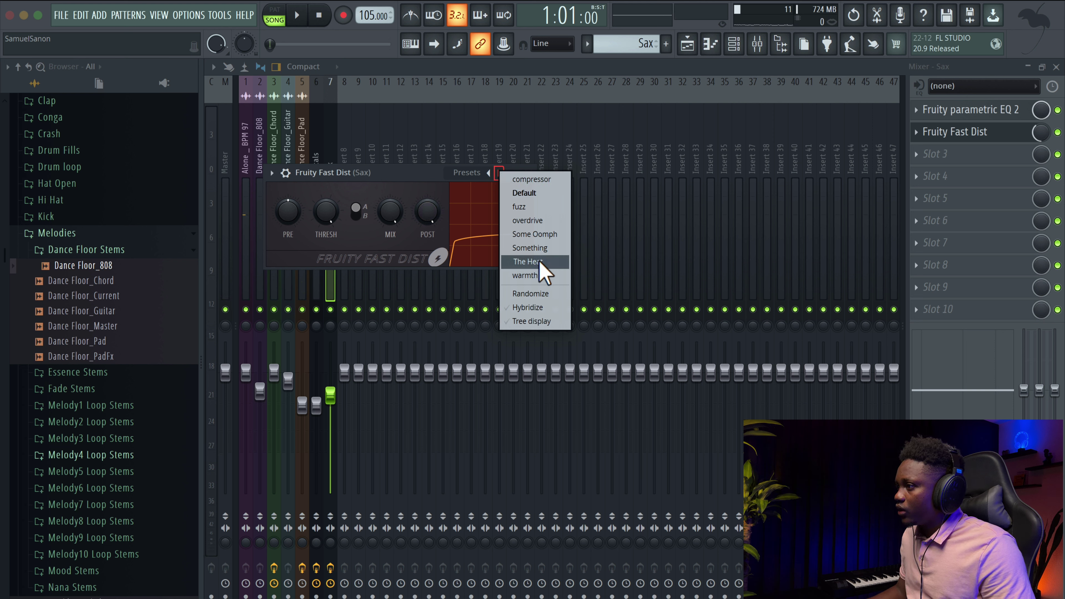
click(537, 293)
key(space)
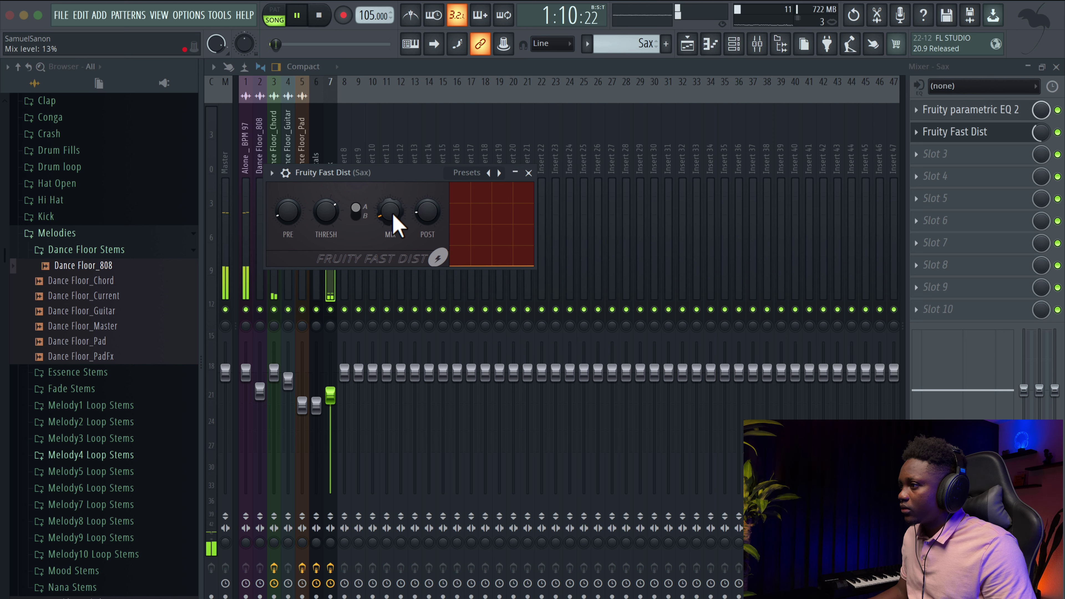
click(356, 212)
Load the overdrive preset in the Sax's Fruity Fast Dist, use distortion type B and set its mix to 72% during playback
click(488, 173)
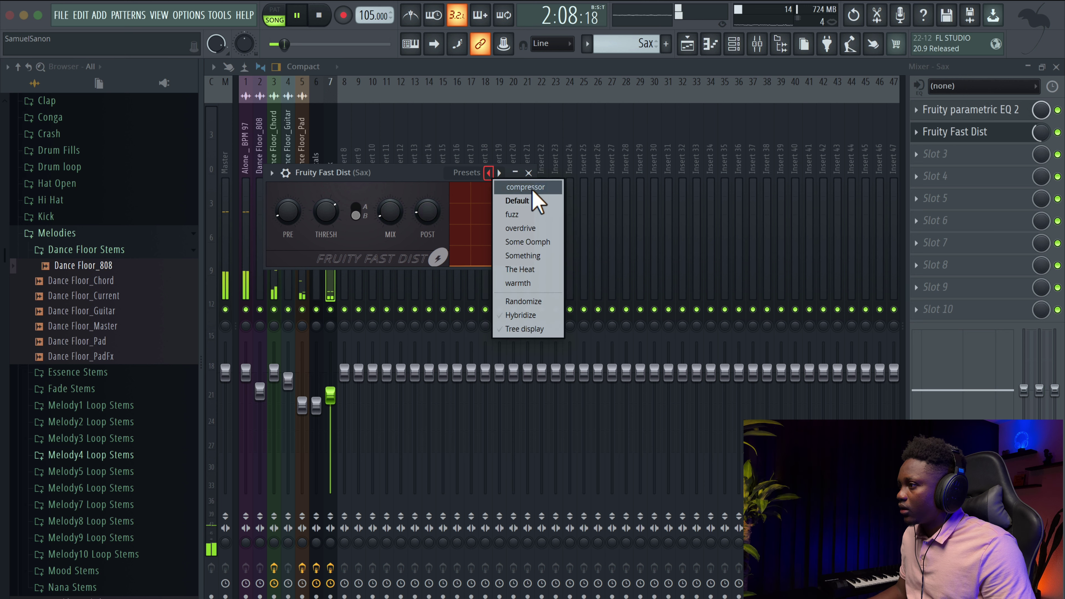
click(533, 227)
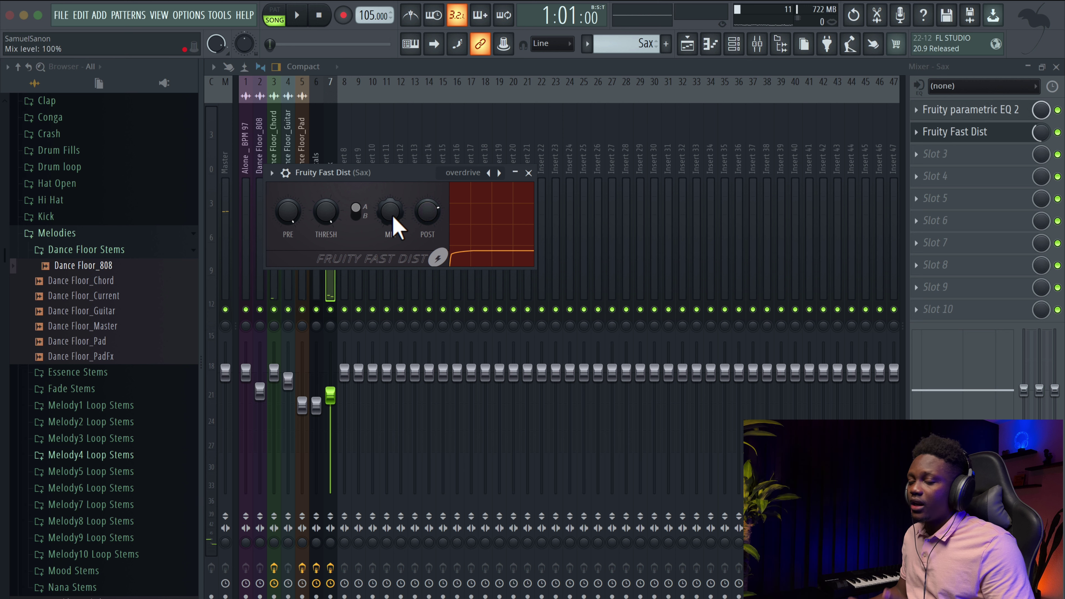
key(space)
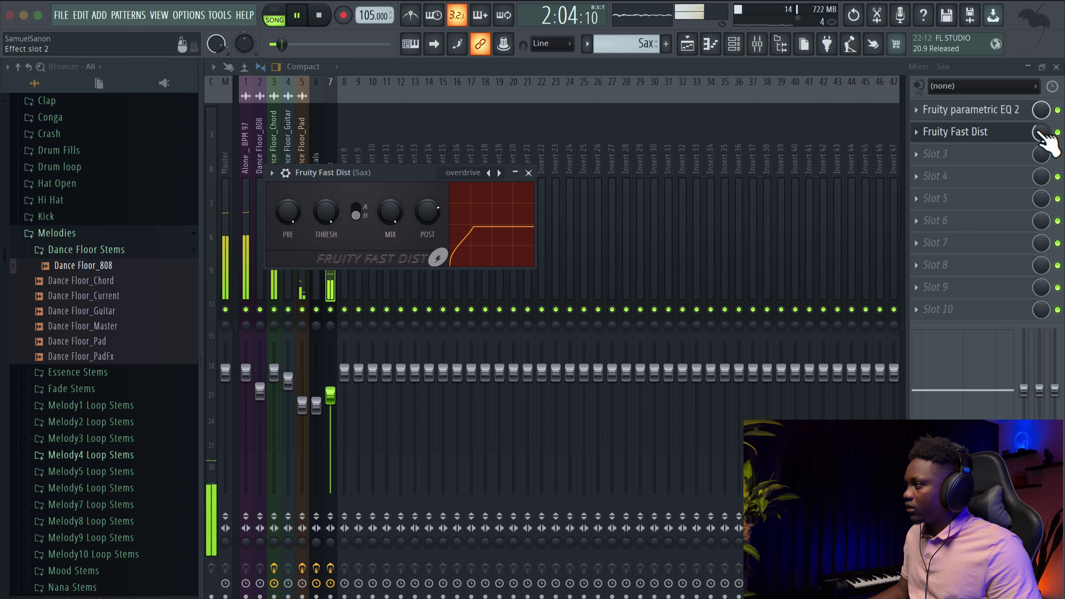
click(964, 132)
click(990, 133)
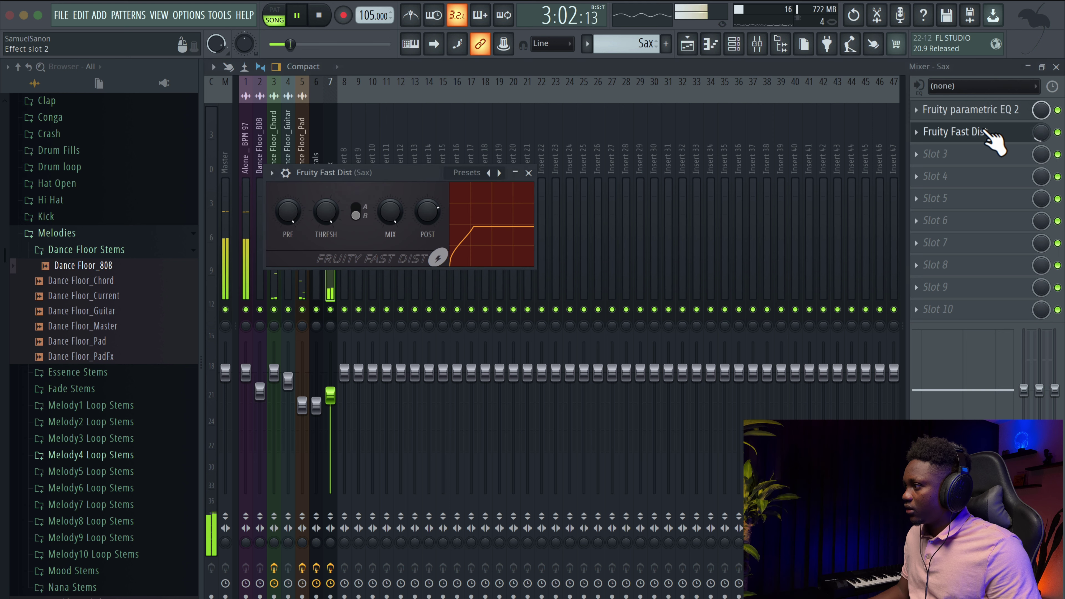
key(space)
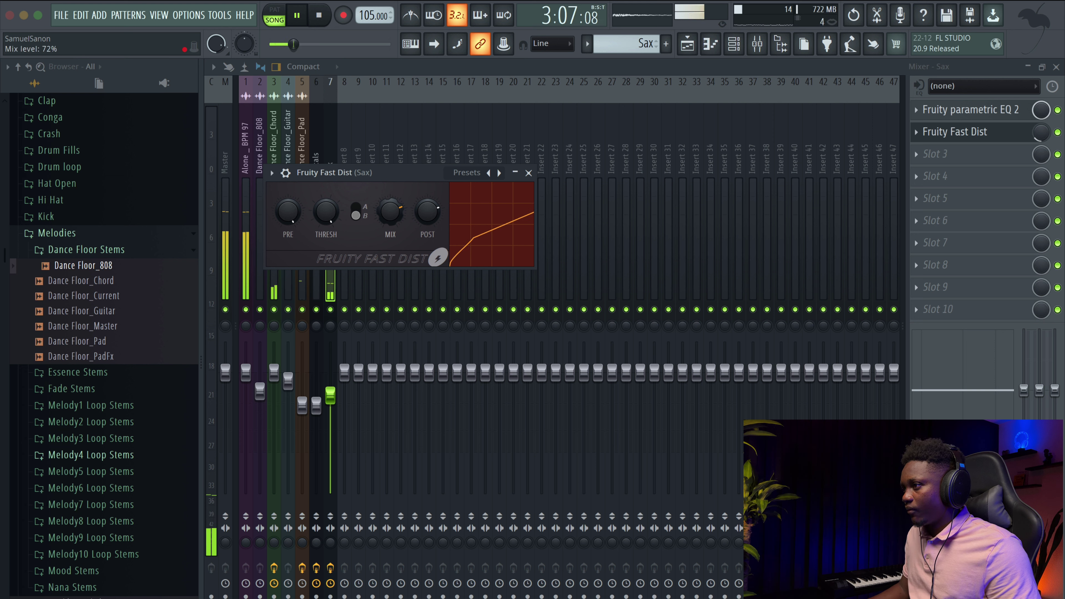
click(528, 172)
key(space)
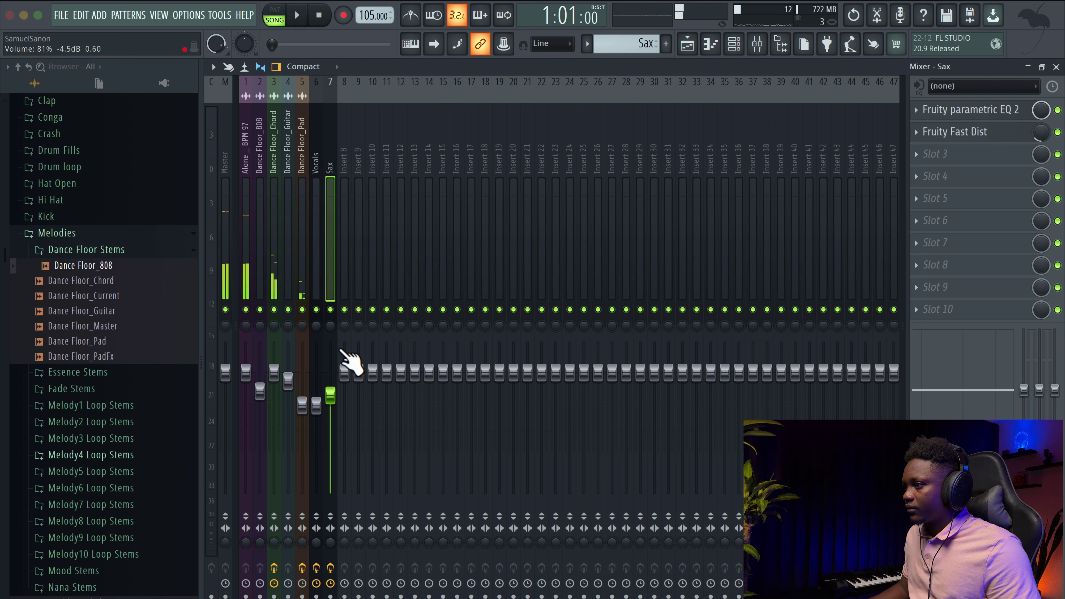
Add Fruity Delay 3 to the third Sax effect slot and set its delay model to Ping pong while listening
click(927, 155)
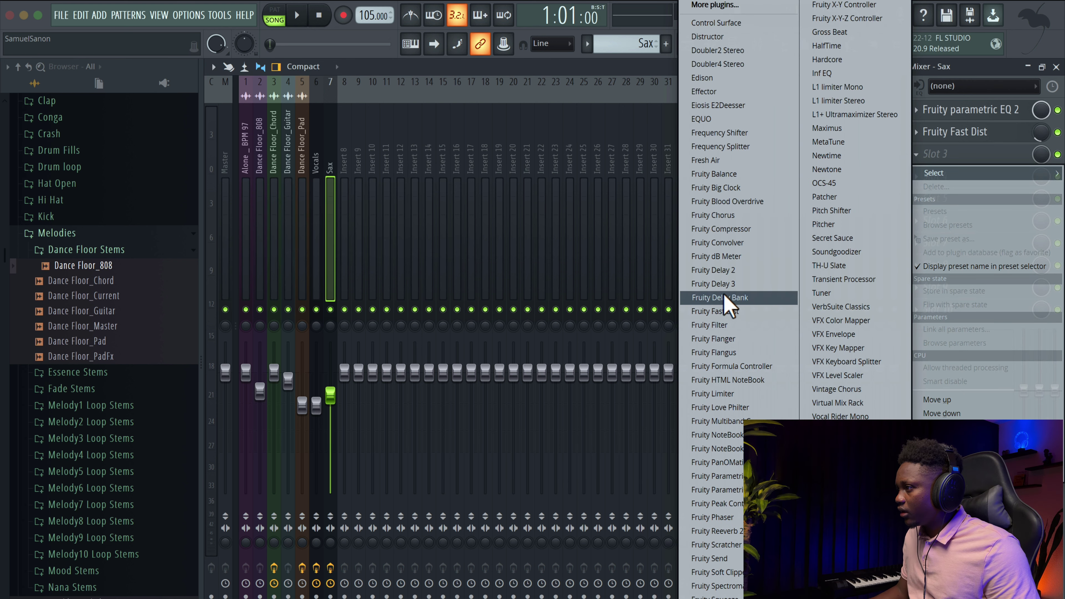
click(738, 284)
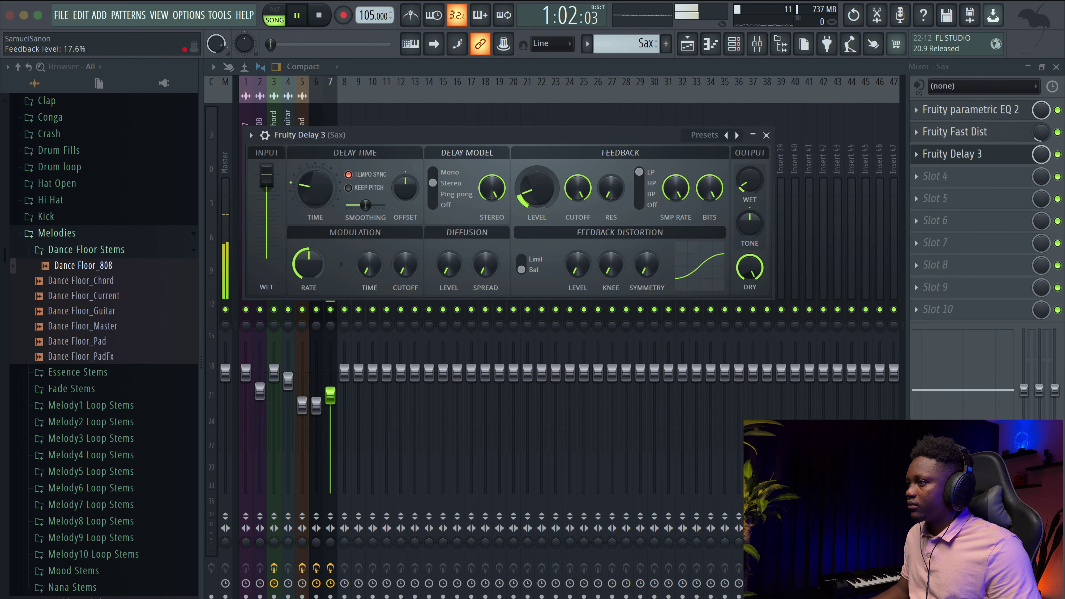
click(445, 195)
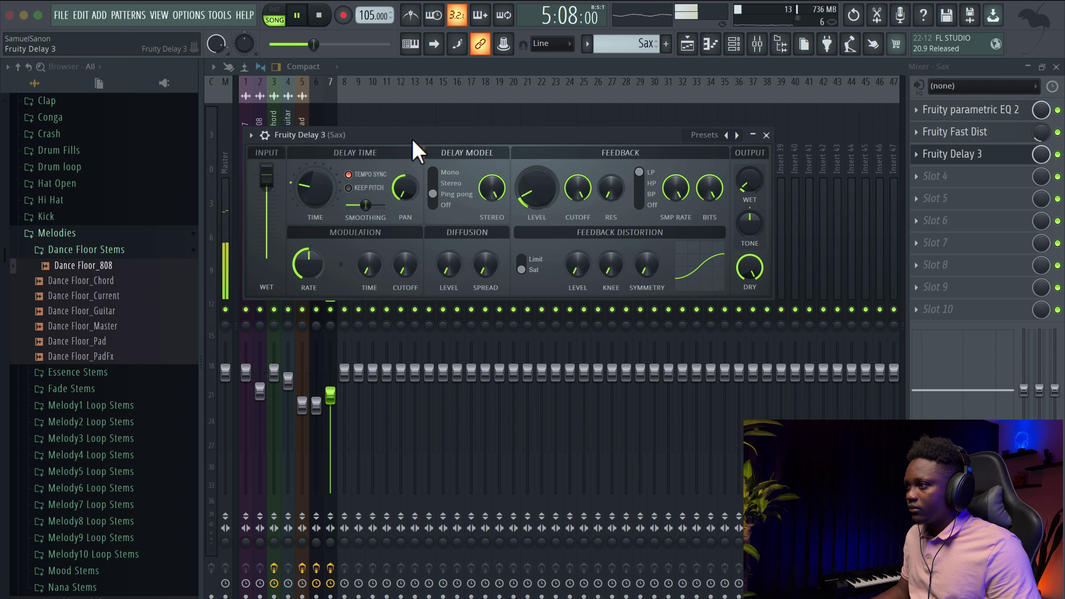
drag(413, 142, 473, 211)
click(818, 200)
key(space)
Add TH-U Slate to the first effect slot of the Dance Floor_Guitar mixer track and keep its editor open
scroll(270, 144, down, 1)
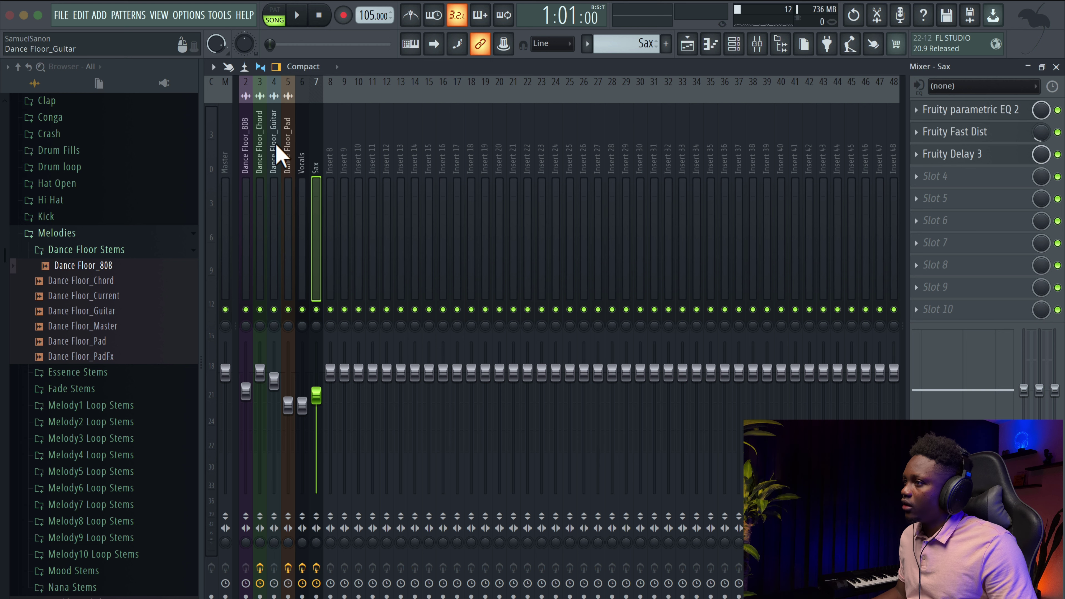
click(276, 148)
click(926, 115)
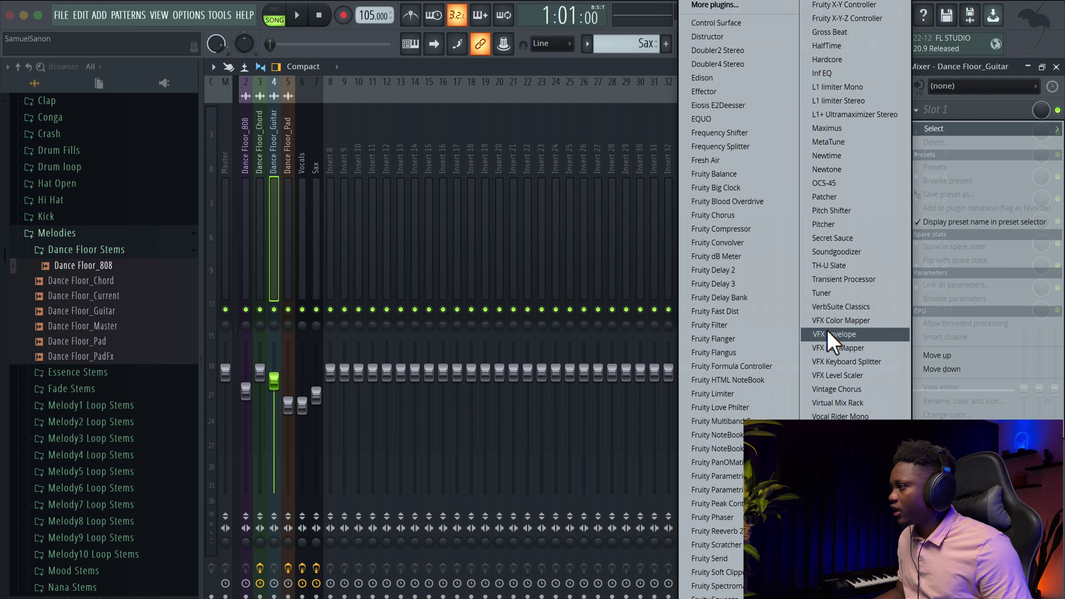
click(838, 265)
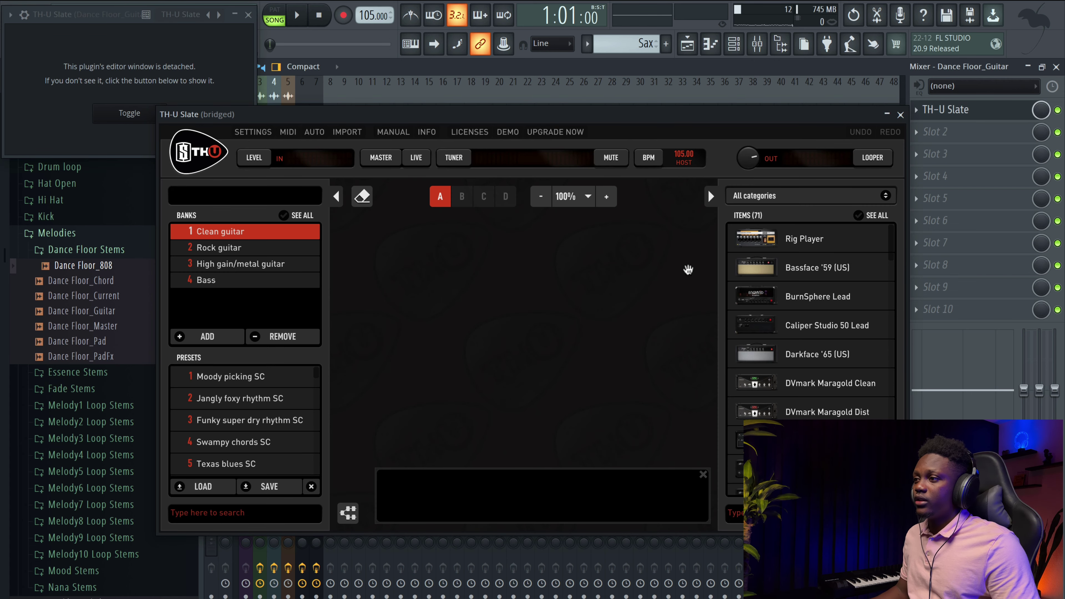
click(249, 16)
click(941, 114)
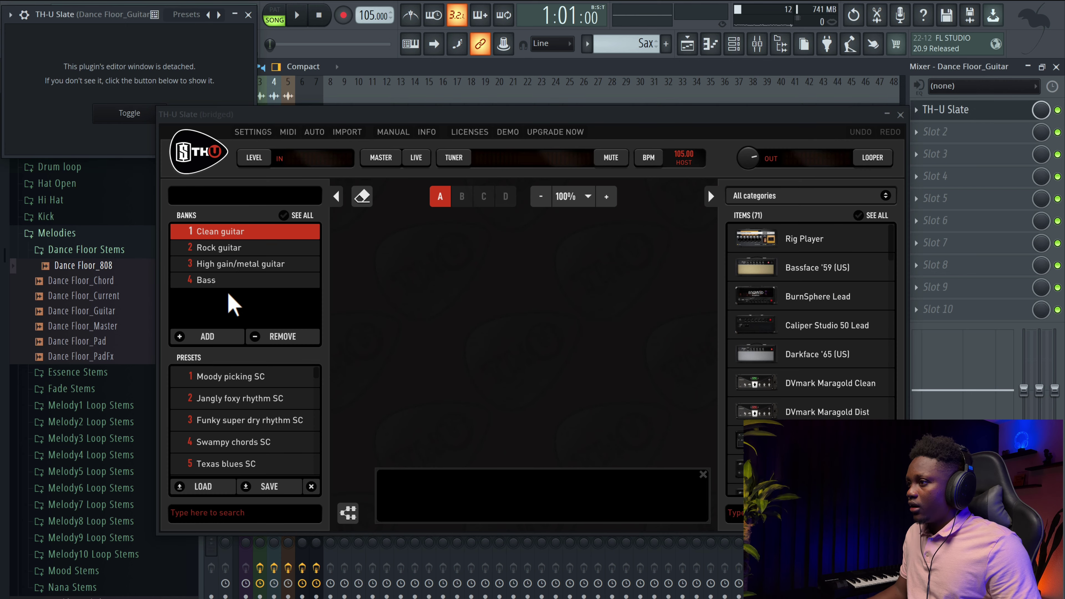
Load the Squeeky clean SC preset from the Clean guitar bank and swap its amp for the slo 88 clean
scroll(248, 404, down, 1)
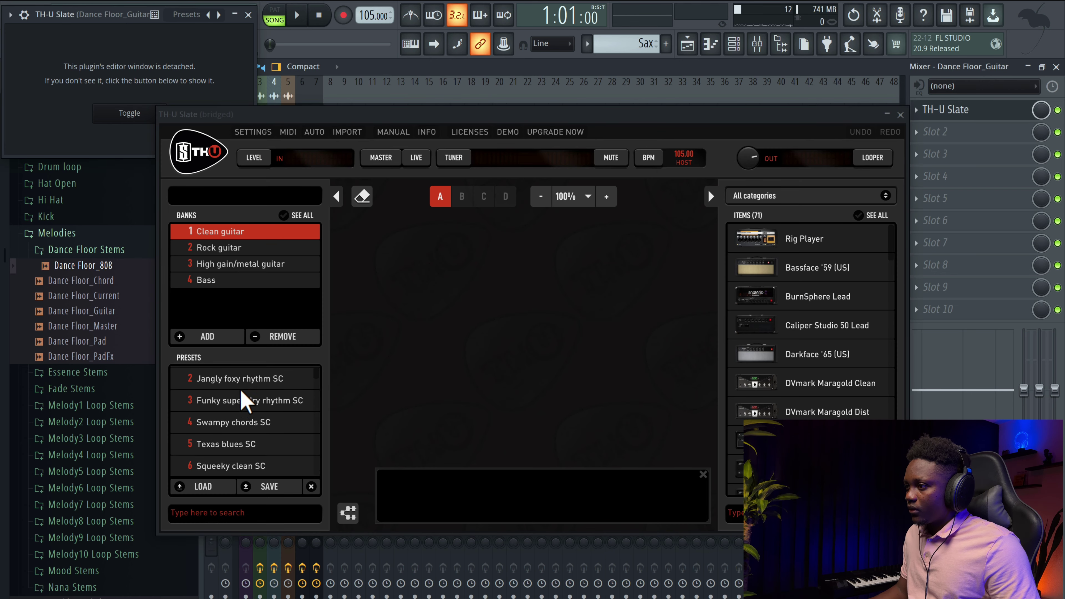
click(247, 459)
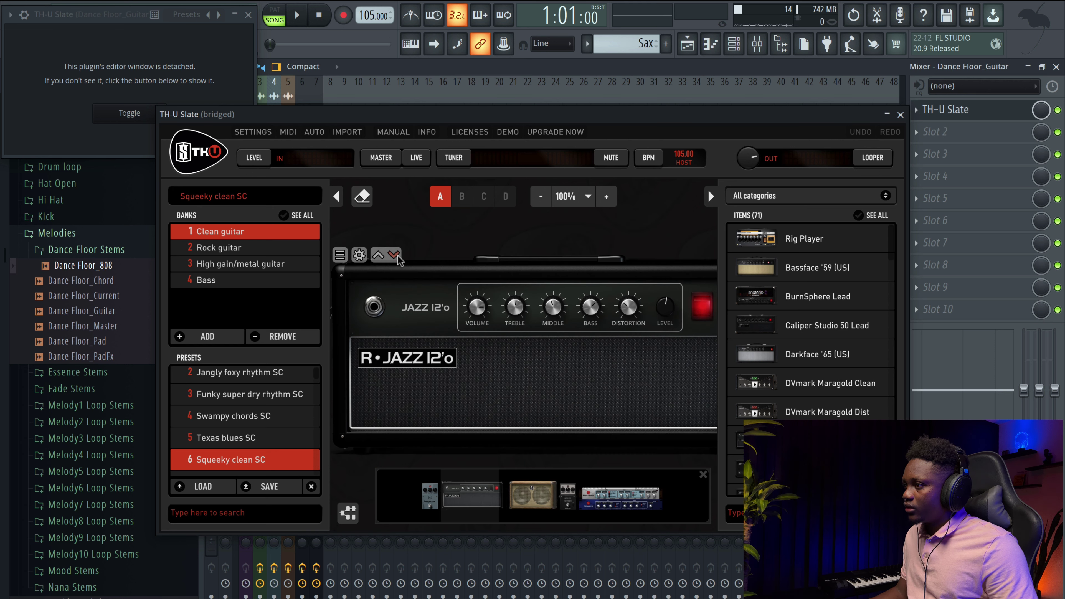
click(394, 254)
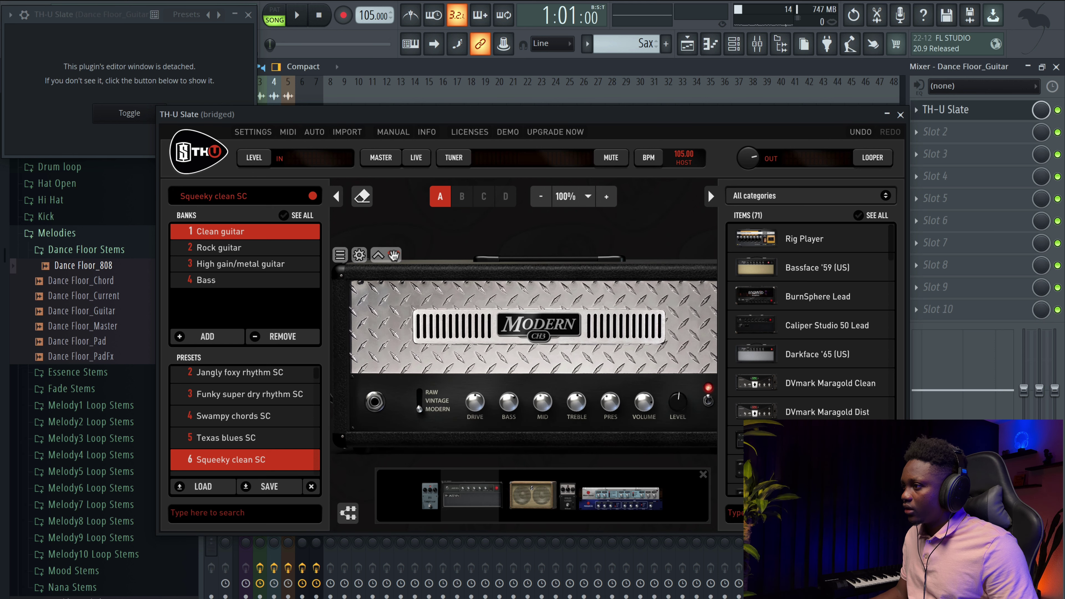
click(394, 254)
click(394, 255)
click(394, 255)
click(394, 255)
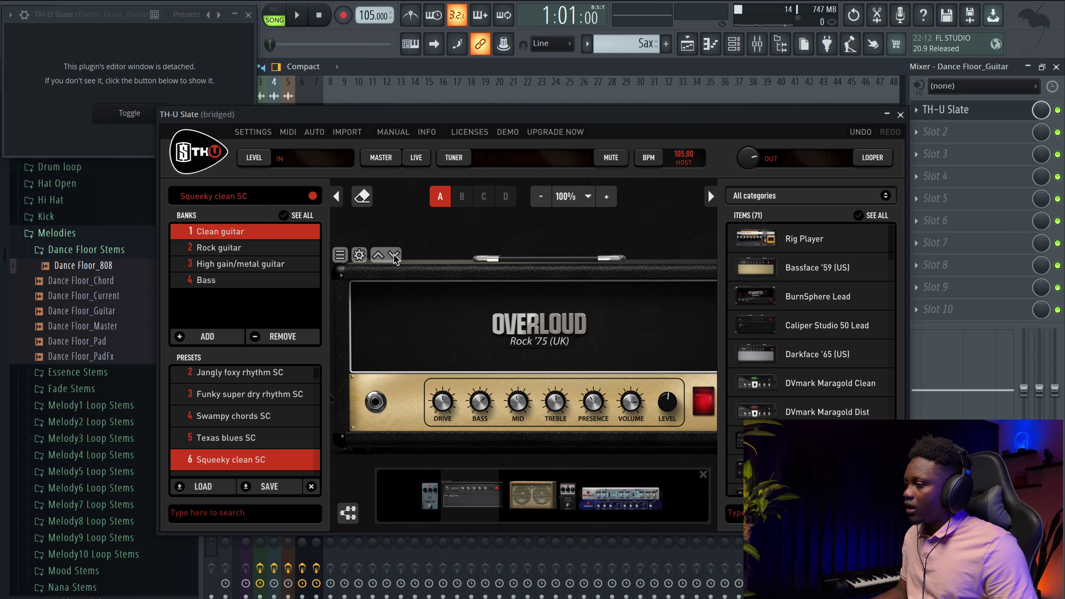
click(394, 254)
click(394, 255)
click(394, 255)
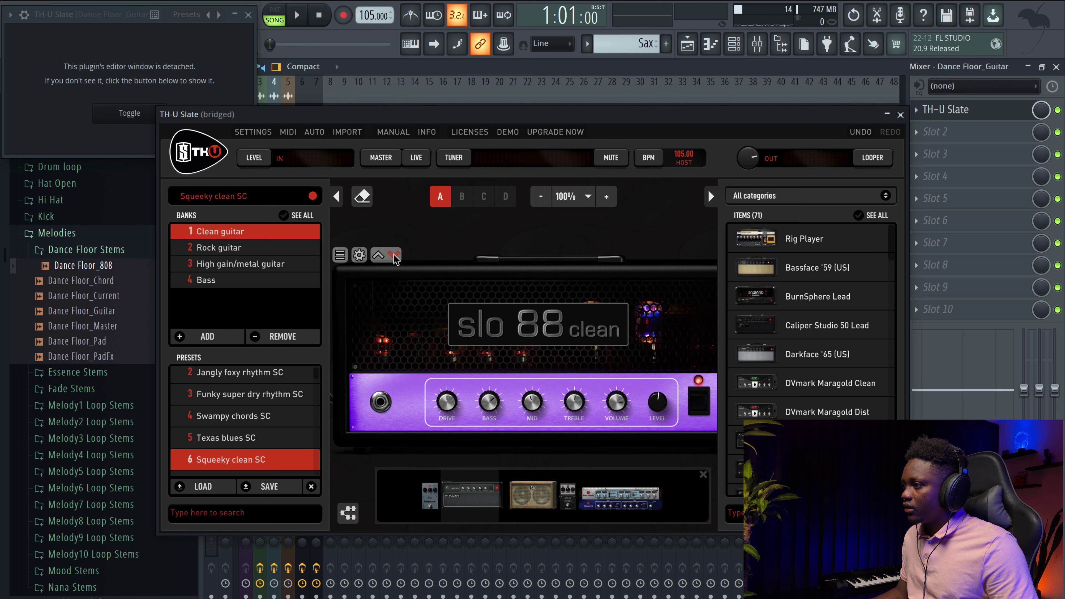
click(394, 255)
click(377, 255)
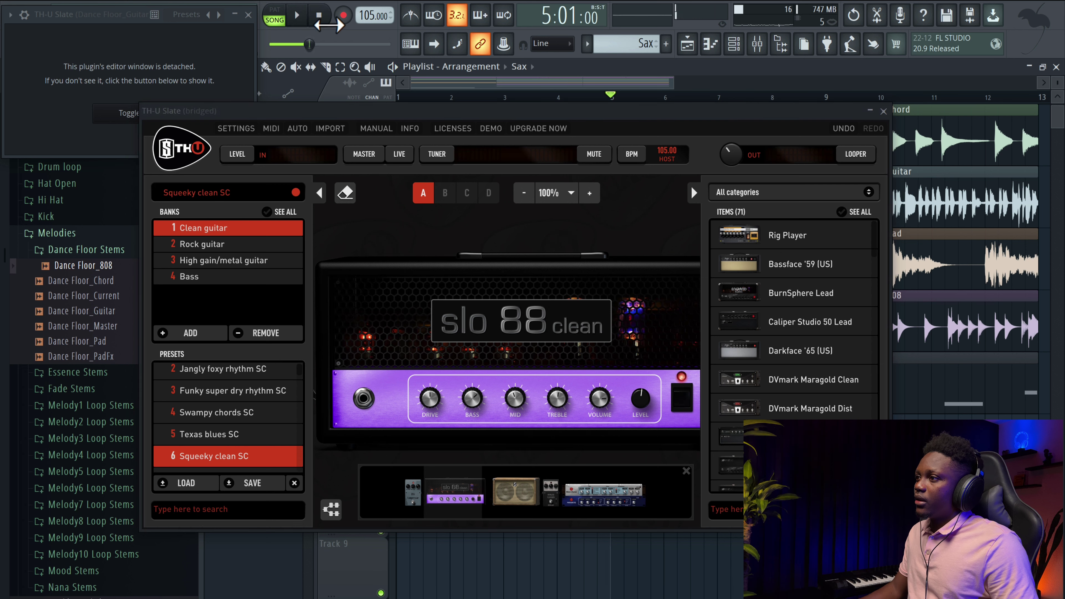
Go to the Wave Chorus in the TH-U chain, play from bar 5 with it off, and switch it on to hear it
click(518, 435)
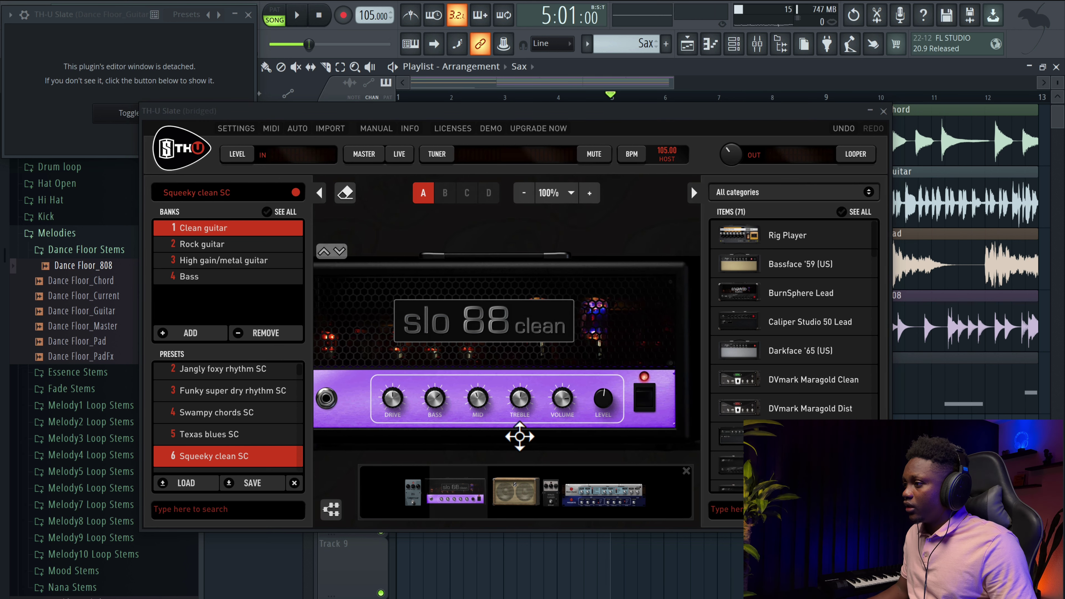
click(575, 497)
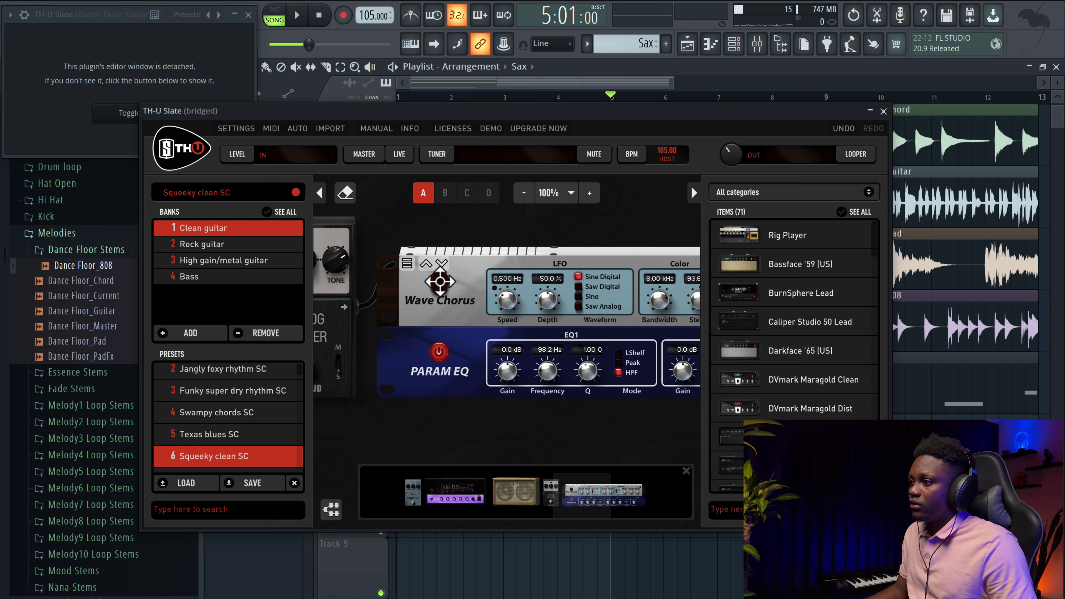
key(space)
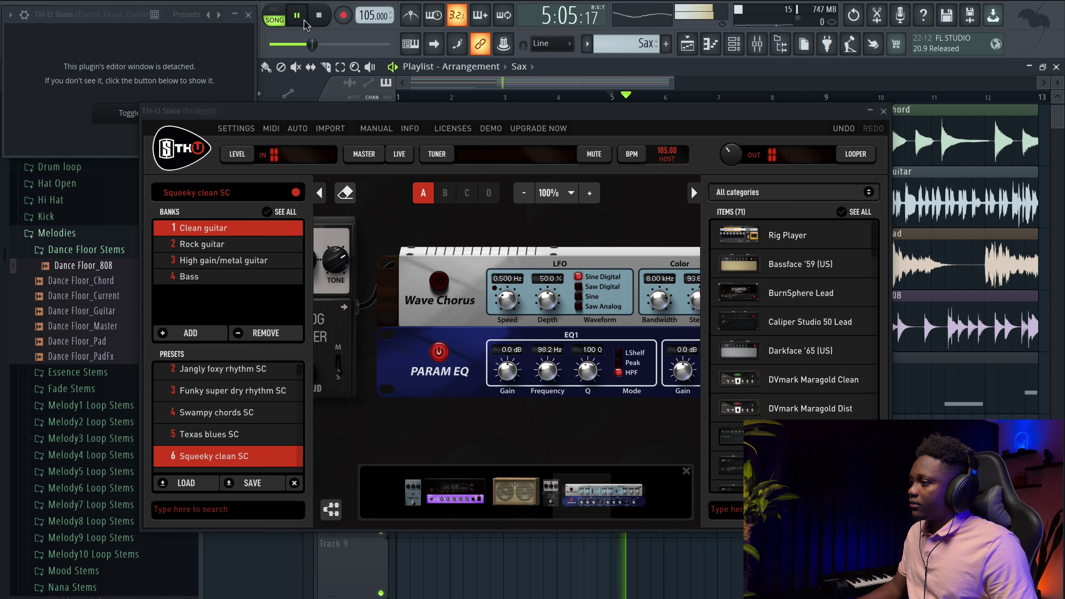
click(318, 18)
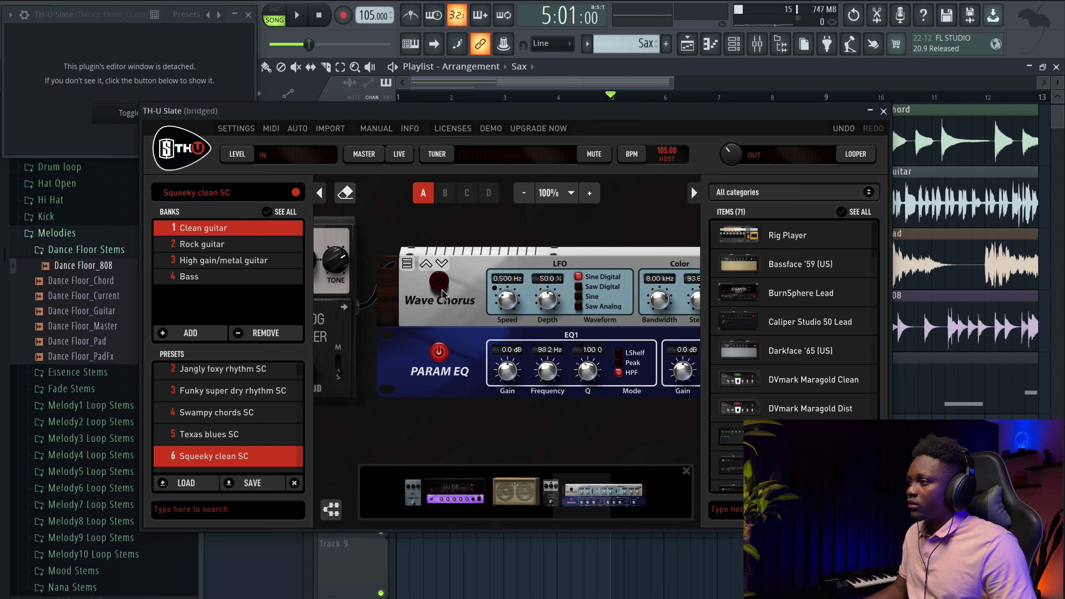
key(space)
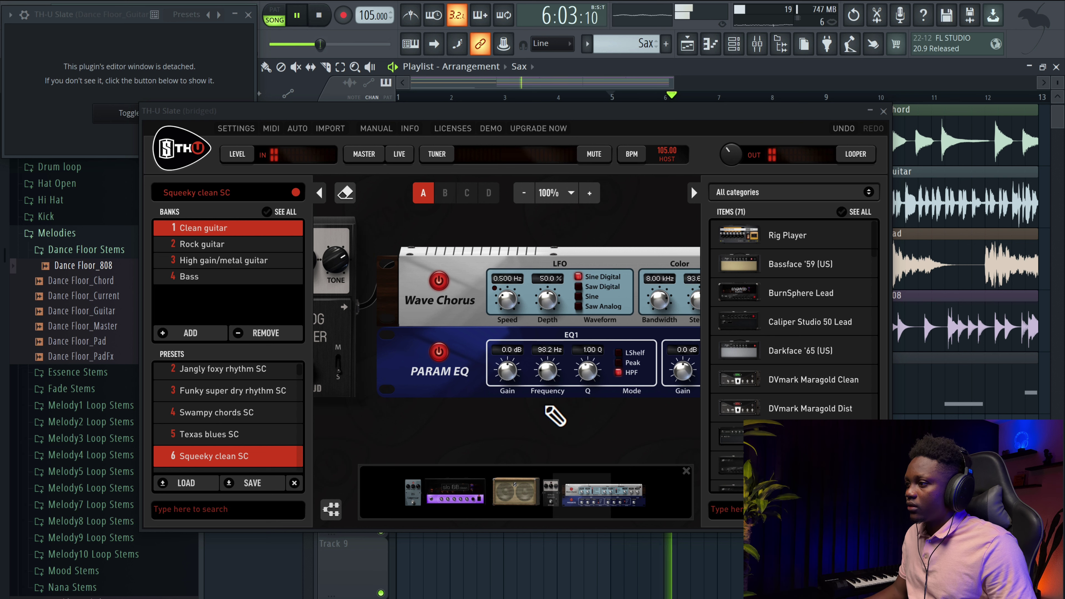
key(space)
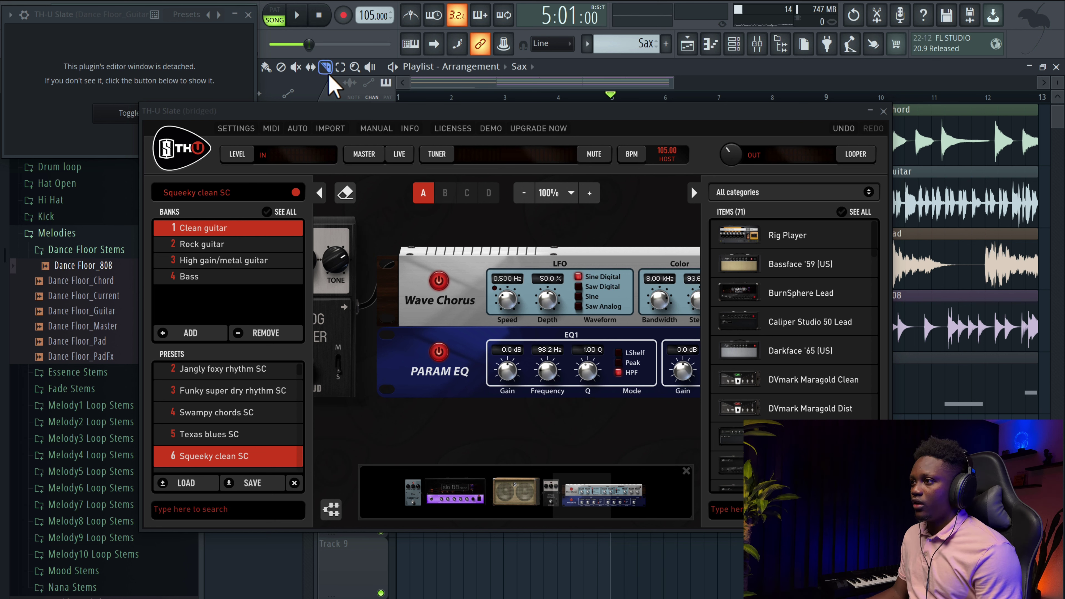
Compare the guitar with the Wave Chorus bypassed and re-enabled by playing the song again from bar 5
mouse_move(458, 319)
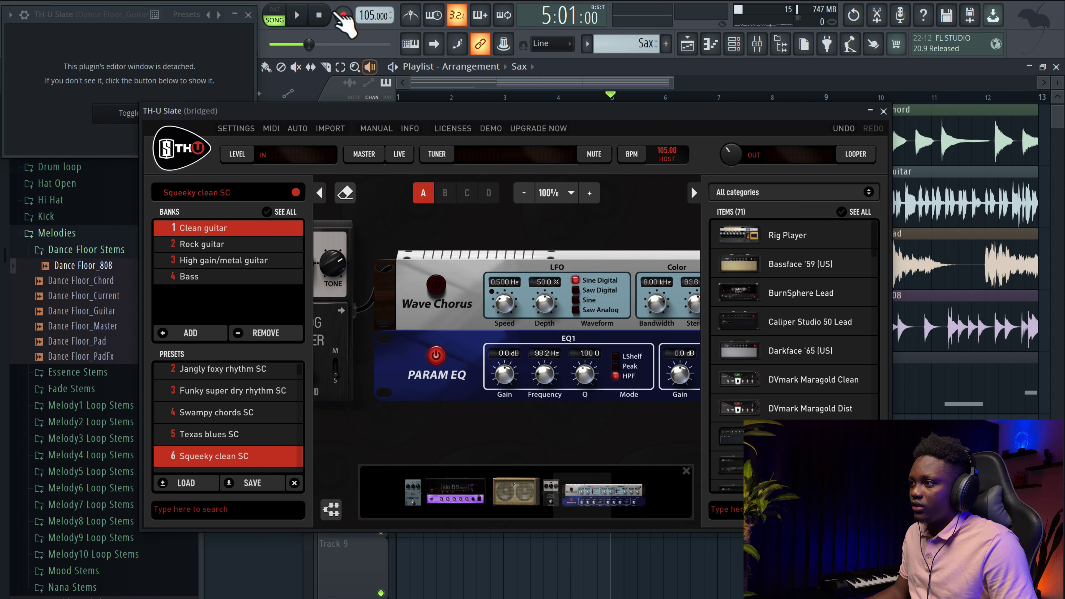
click(298, 16)
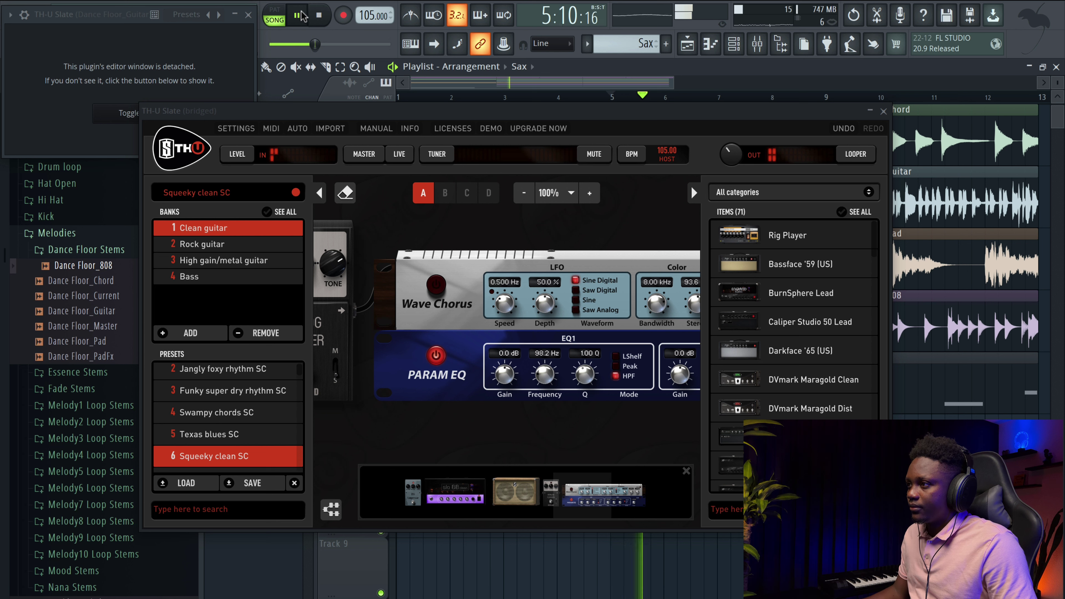
click(298, 16)
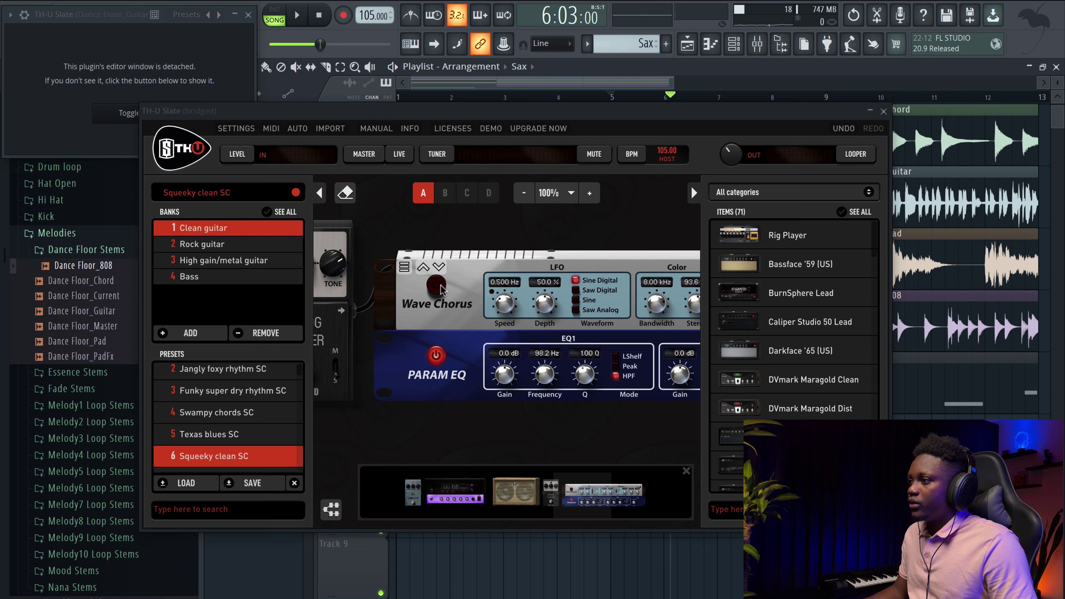
click(296, 17)
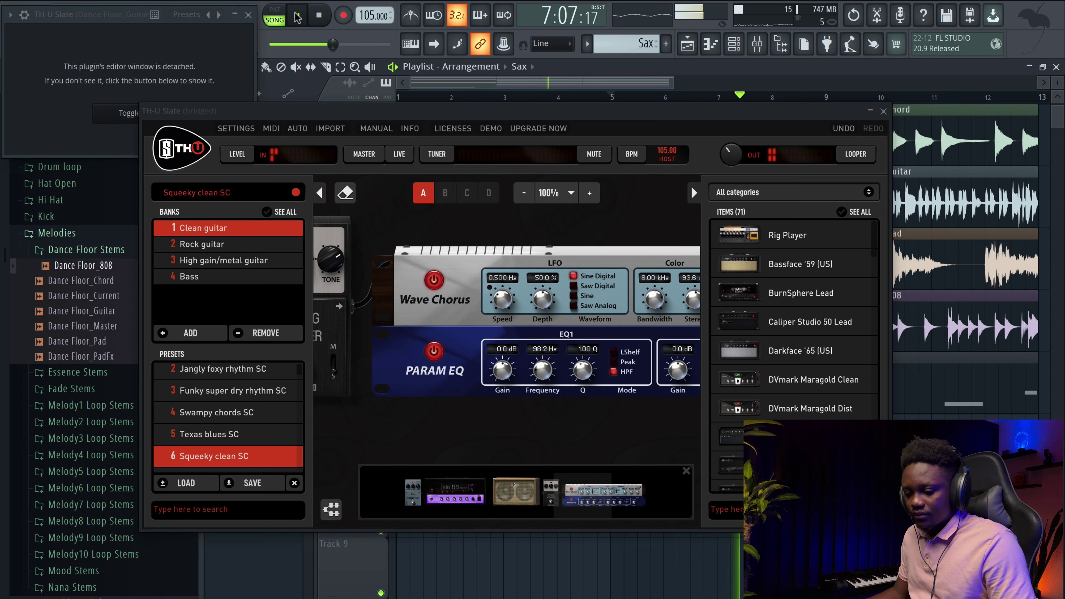
mouse_move(619, 293)
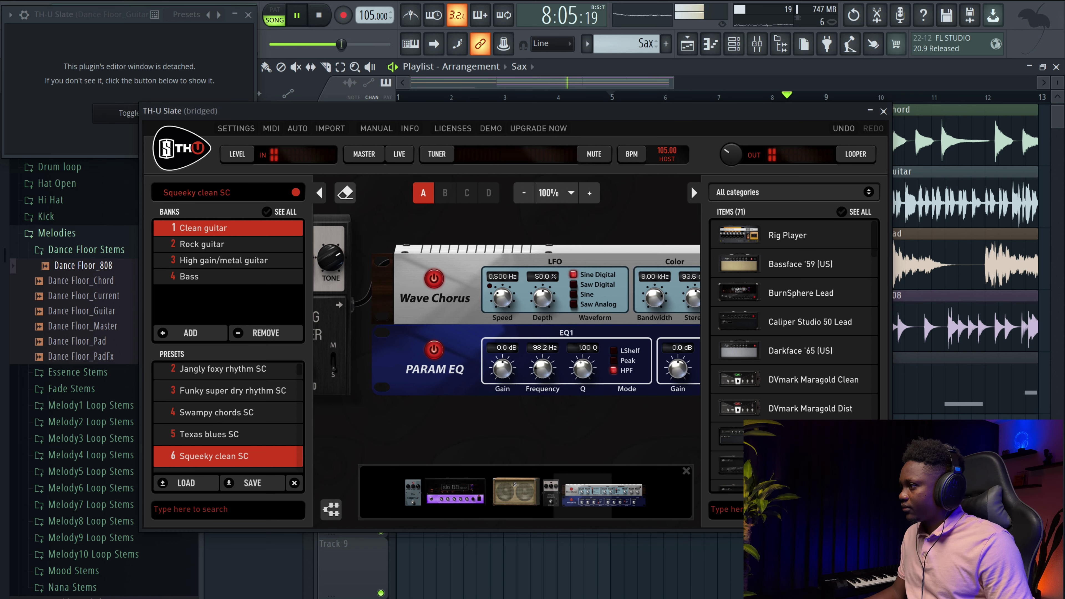
key(space)
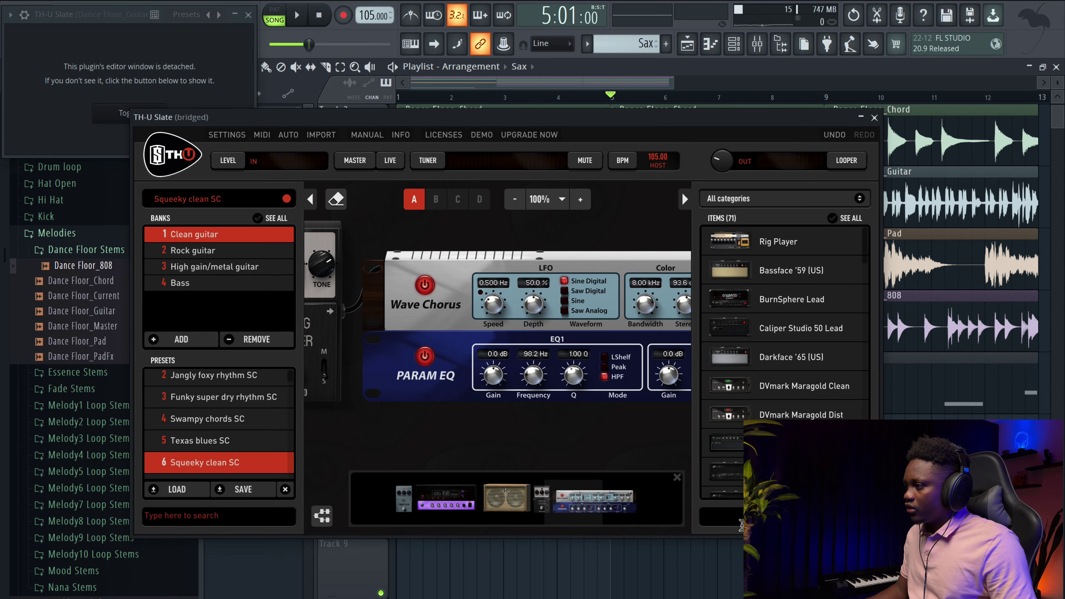
Find the reverb effects in the TH-U component list and add the D-Reverb pedal at the end of the chain after the Param EQ
text(revern)
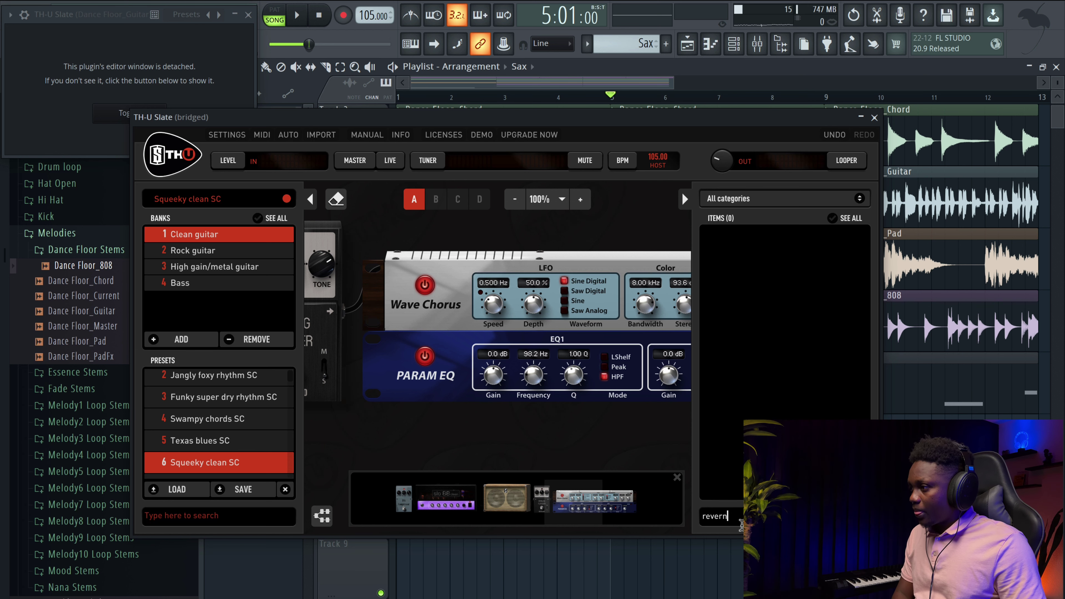
key(BackSpace)
text(b)
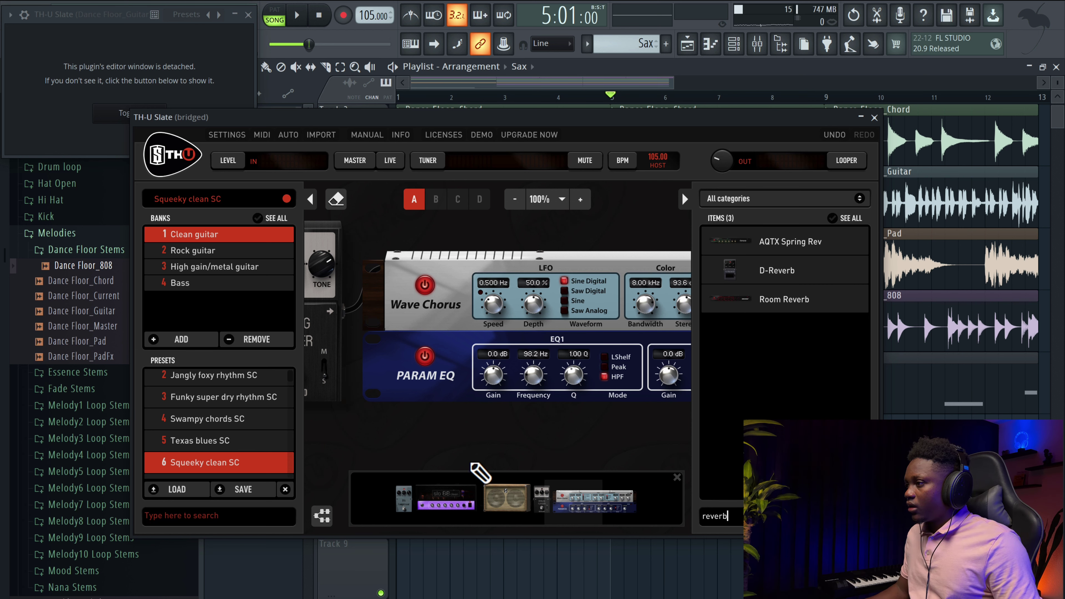
click(609, 524)
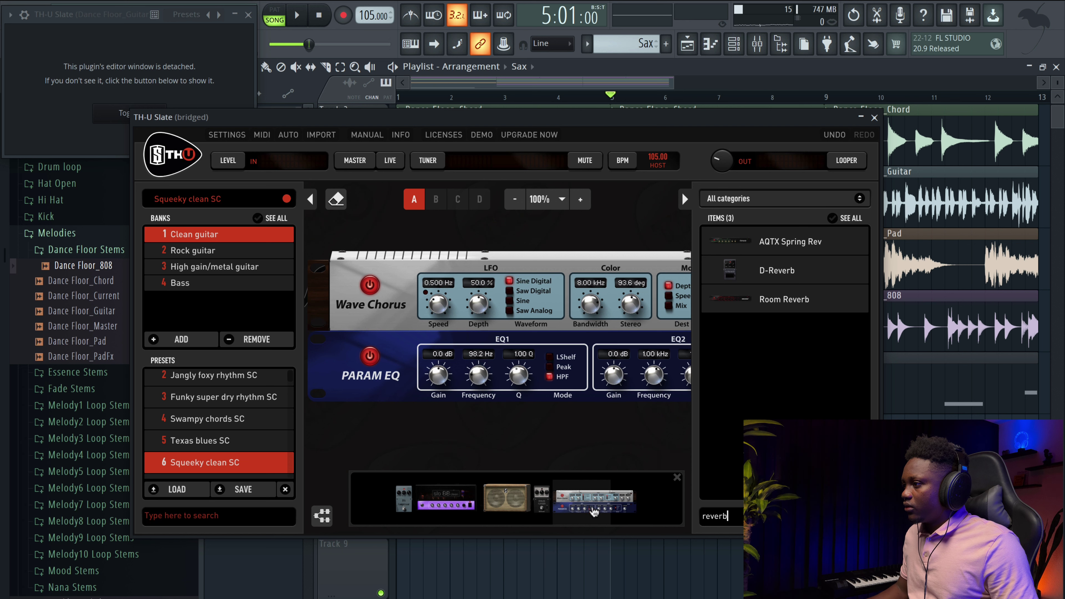
scroll(610, 410, down, 5)
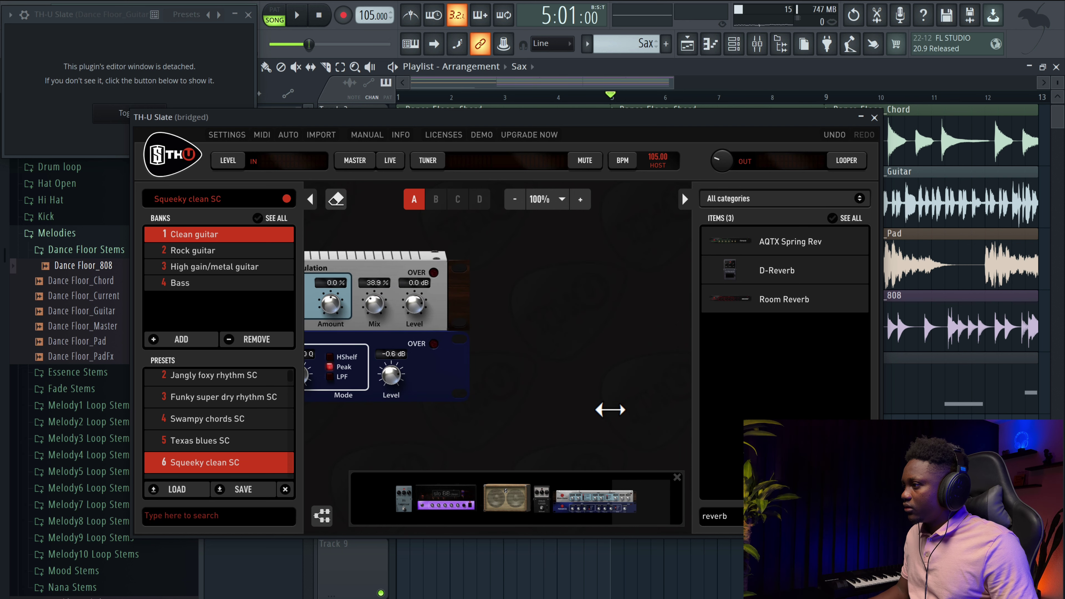
click(775, 269)
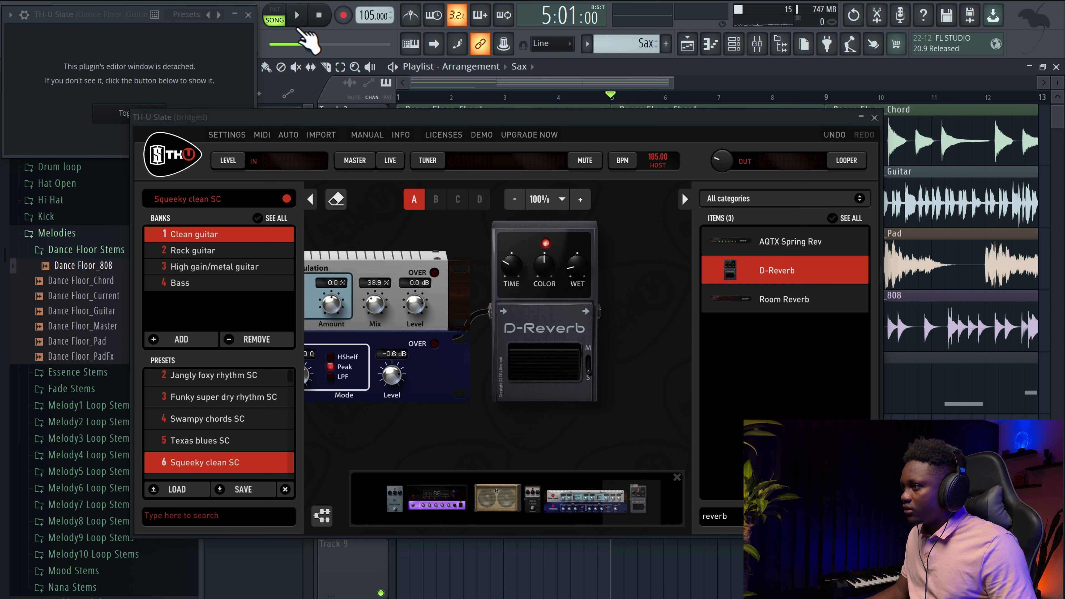
Lower the D-Reverb's Wet amount slightly while the song plays from bar 5, and close the detached TH-U Slate editor and its plugin window
key(space)
mouse_move(578, 265)
mouse_down()
mouse_move(577, 227)
mouse_move(579, 272)
mouse_up()
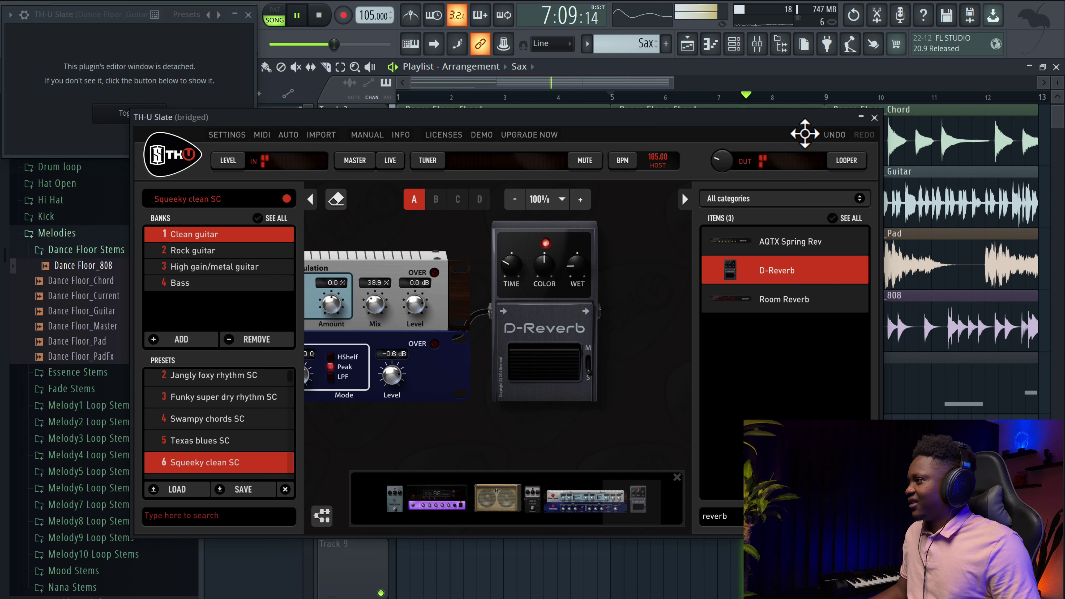
click(874, 117)
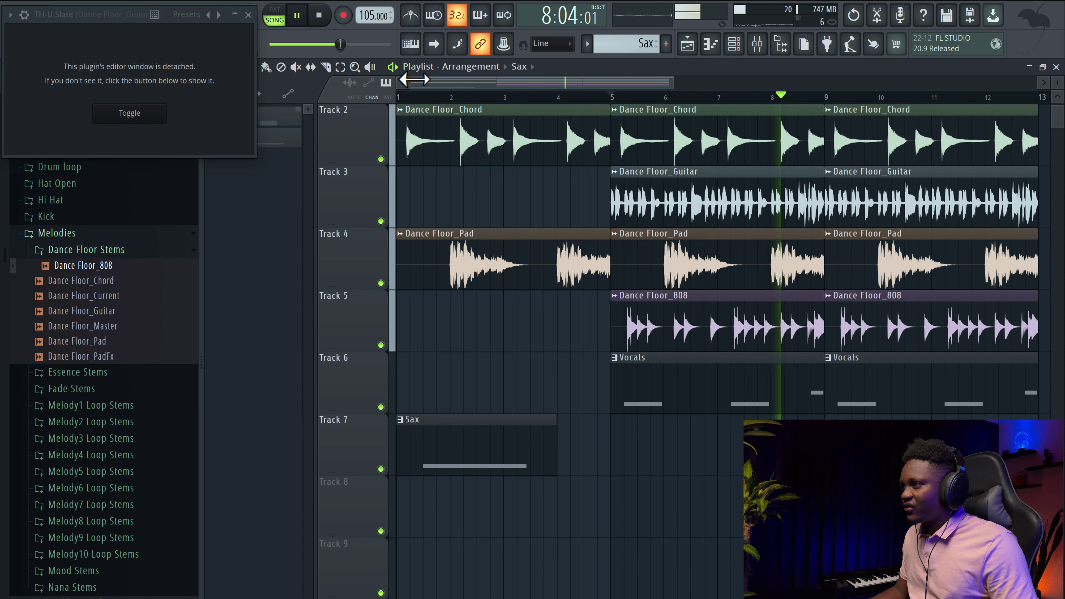
click(248, 15)
scroll(753, 108, down, 2)
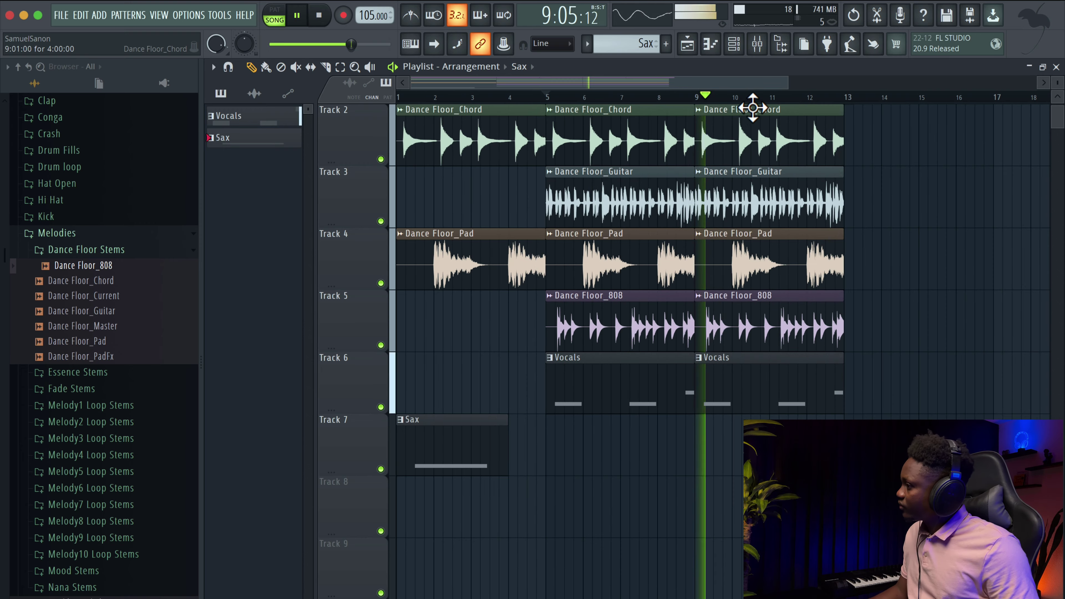